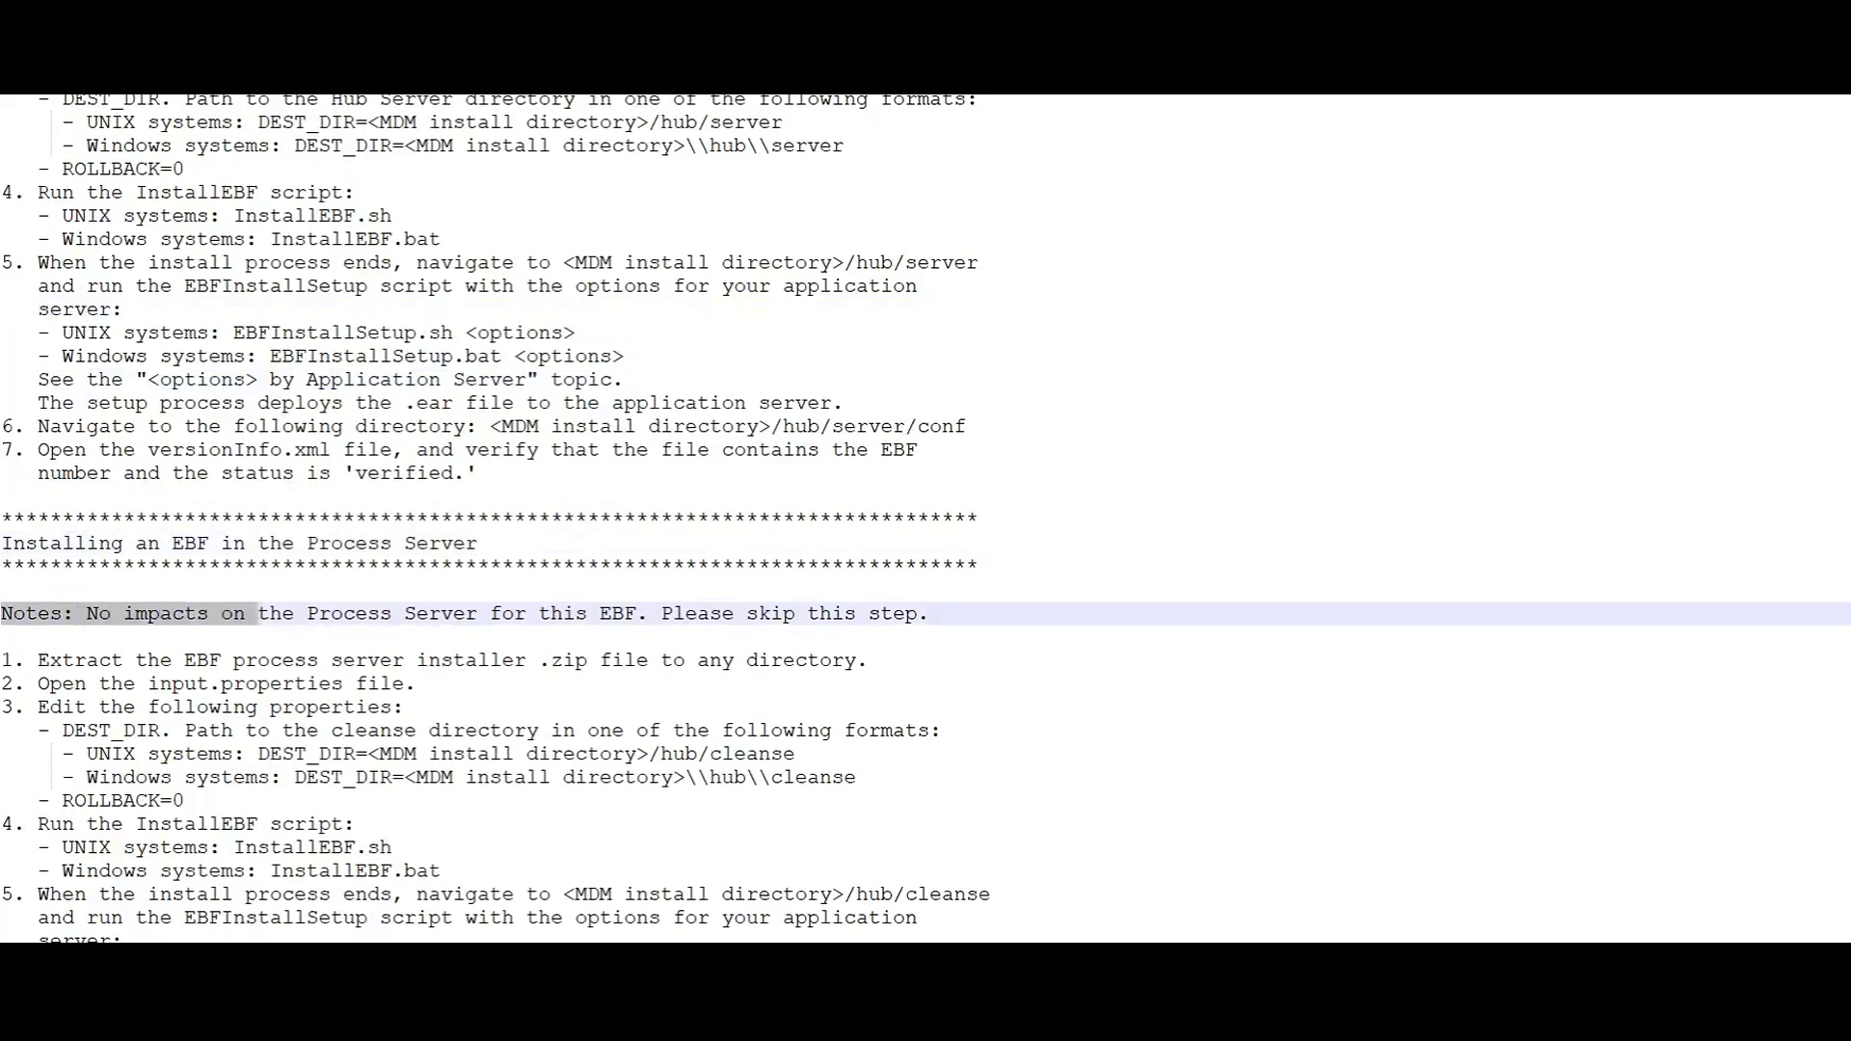
Step: Read the release notes' instructions for installing the EBF in the Process Server
{"action": "left_click", "coordinate": [893, 731]}
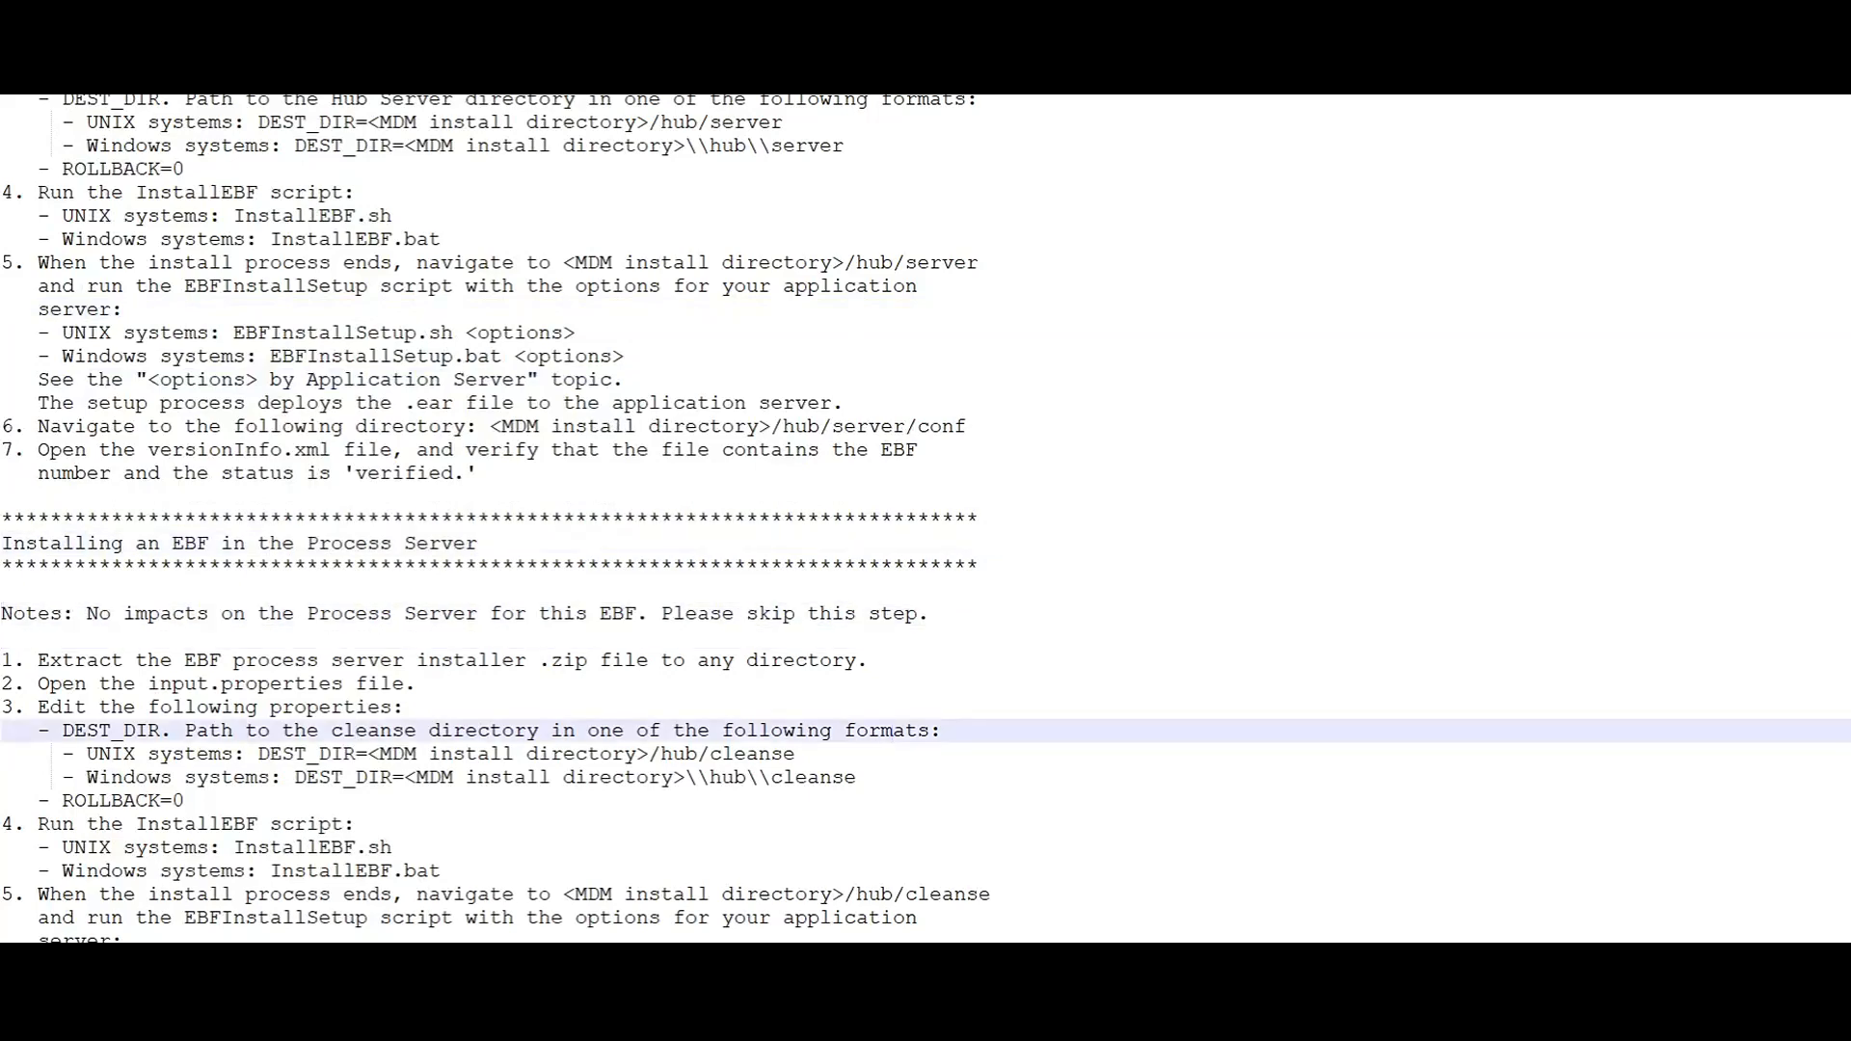
{"action": "scroll", "coordinate": [926, 518], "scroll_direction": "down", "scroll_amount": 5}
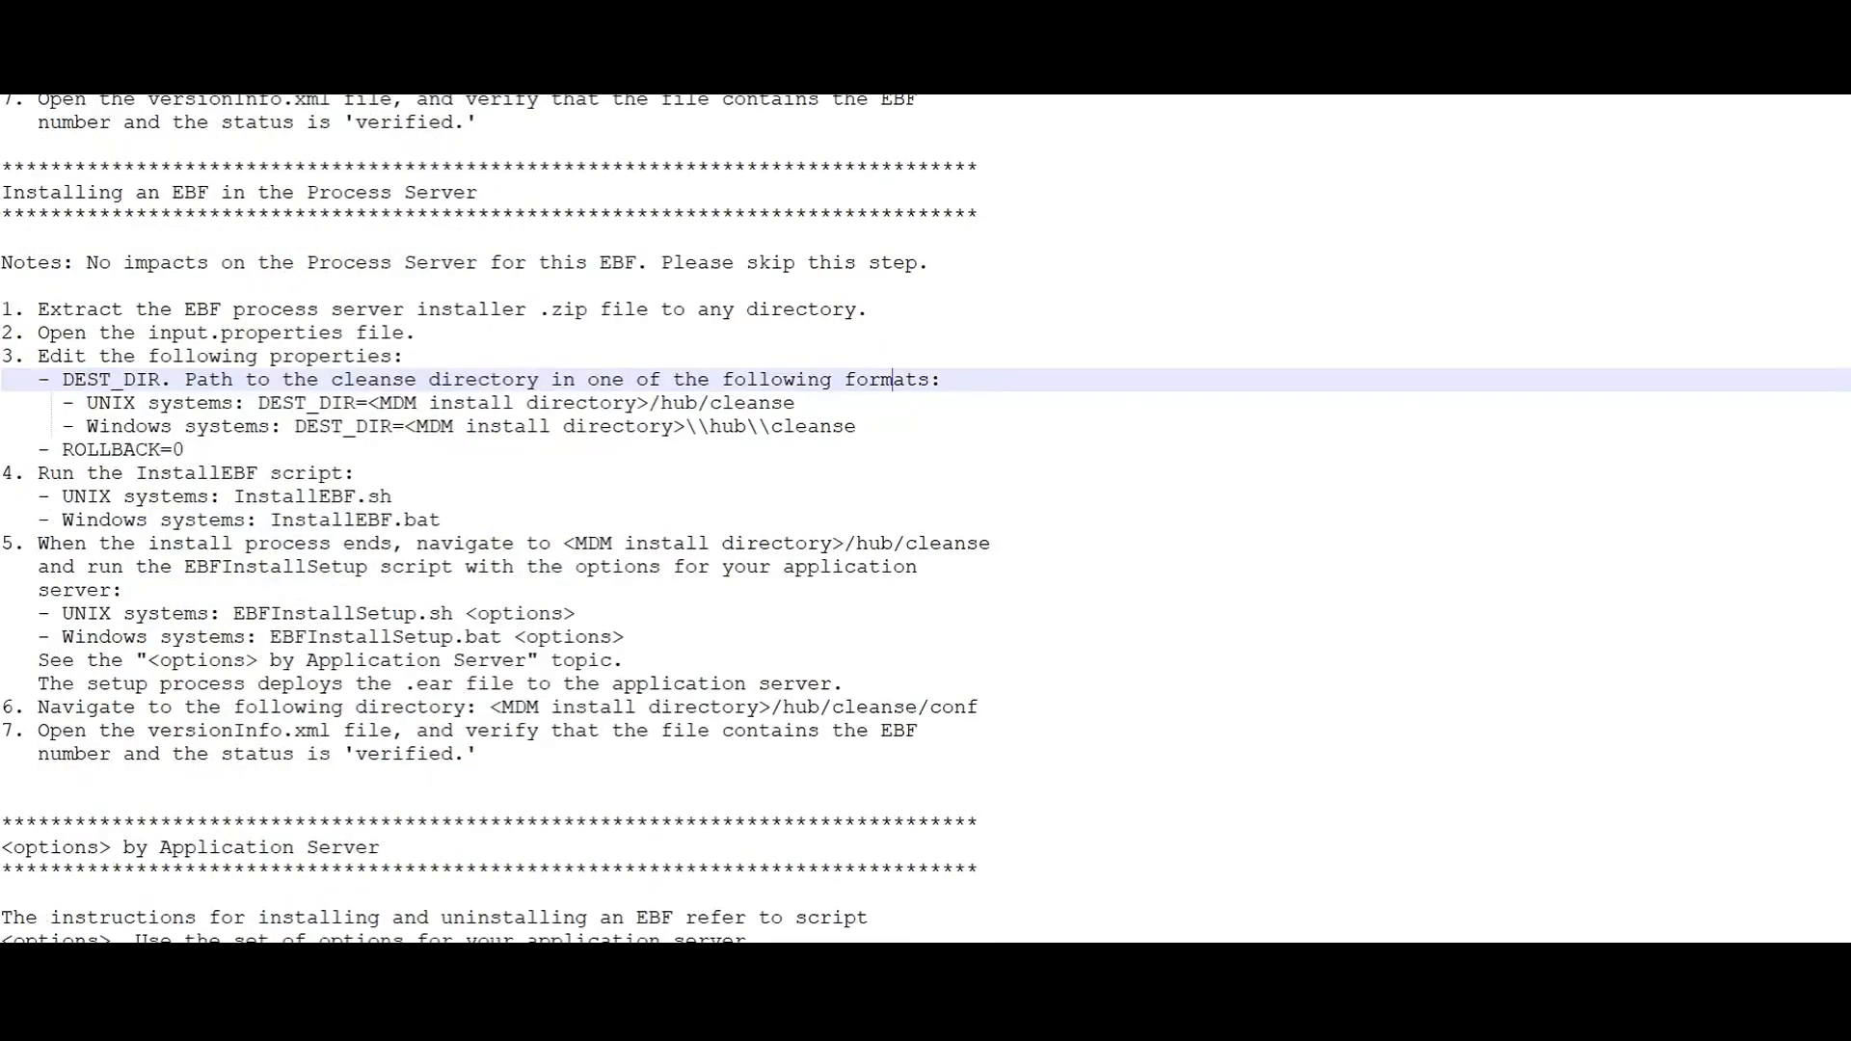
{"action": "scroll", "coordinate": [925, 517], "scroll_direction": "down", "scroll_amount": 6}
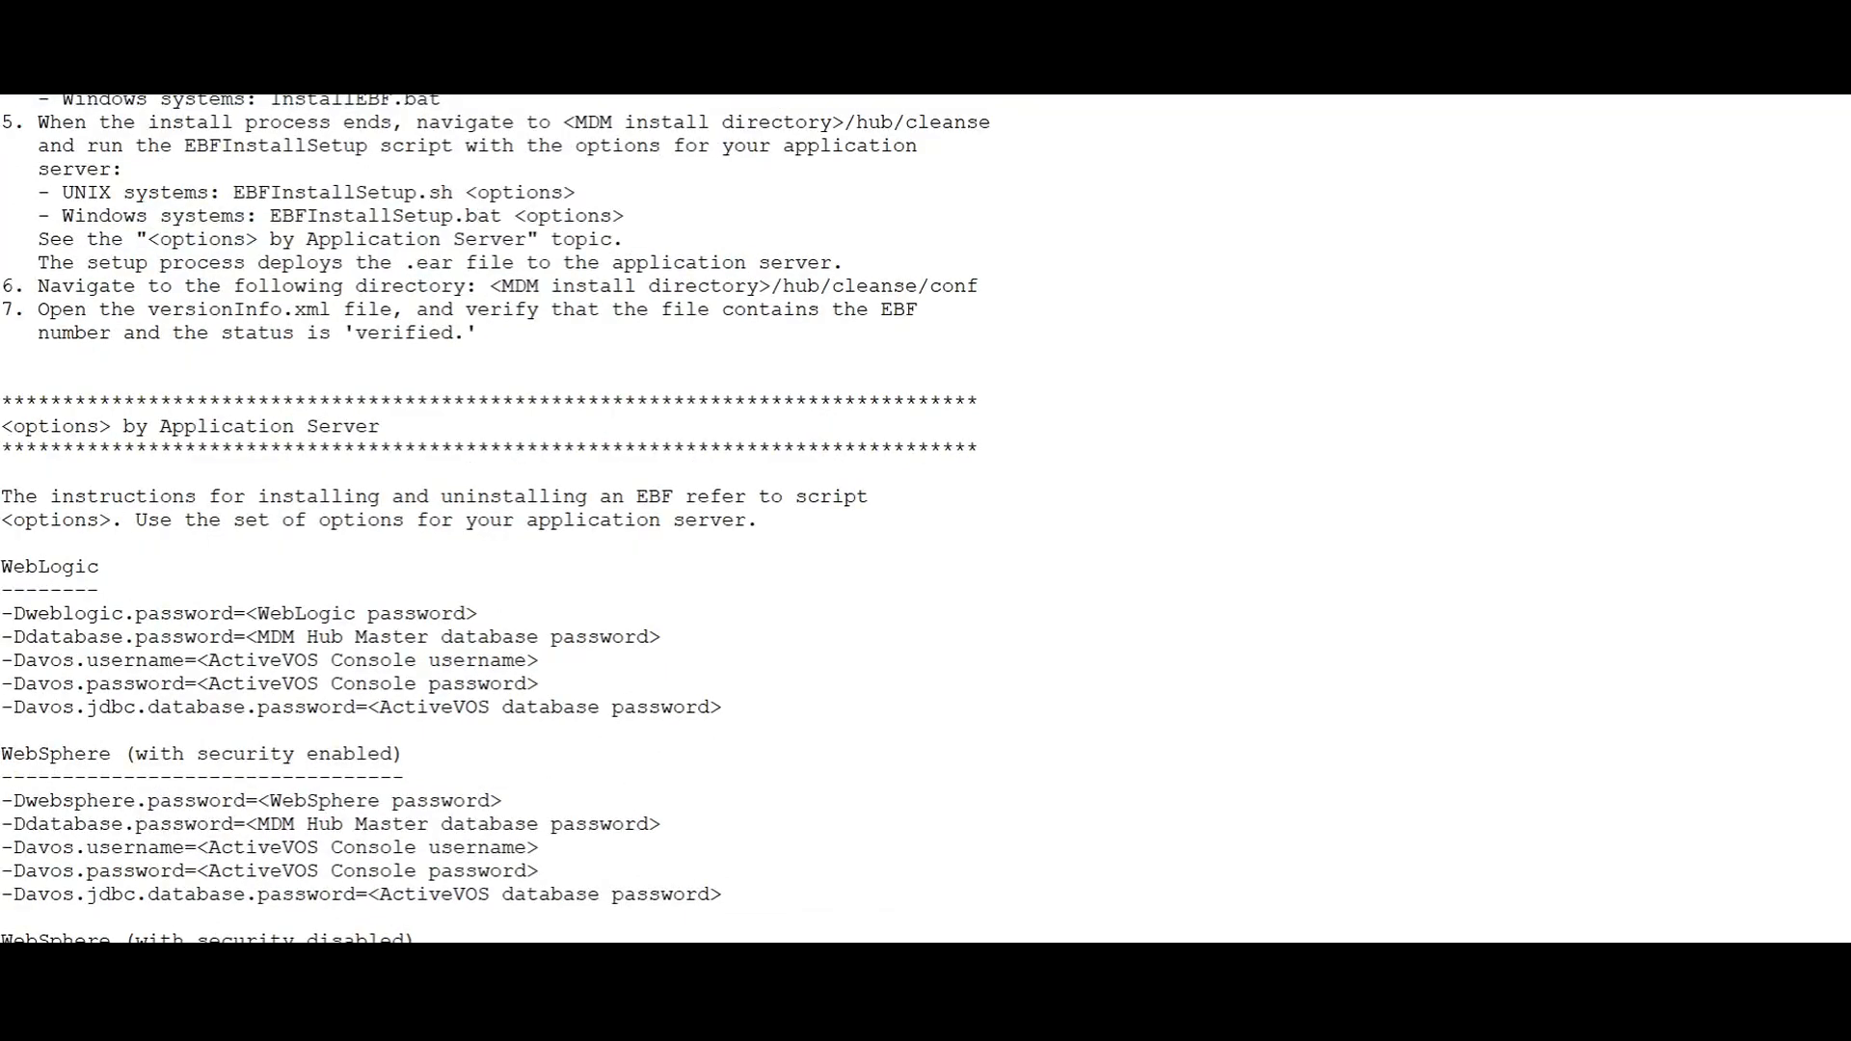
Step: Review the script options by application server in the release notes, including the UNIX note on exclamation marks in passwords
{"action": "left_click_drag", "start_coordinate": [2, 426], "coordinate": [380, 426]}
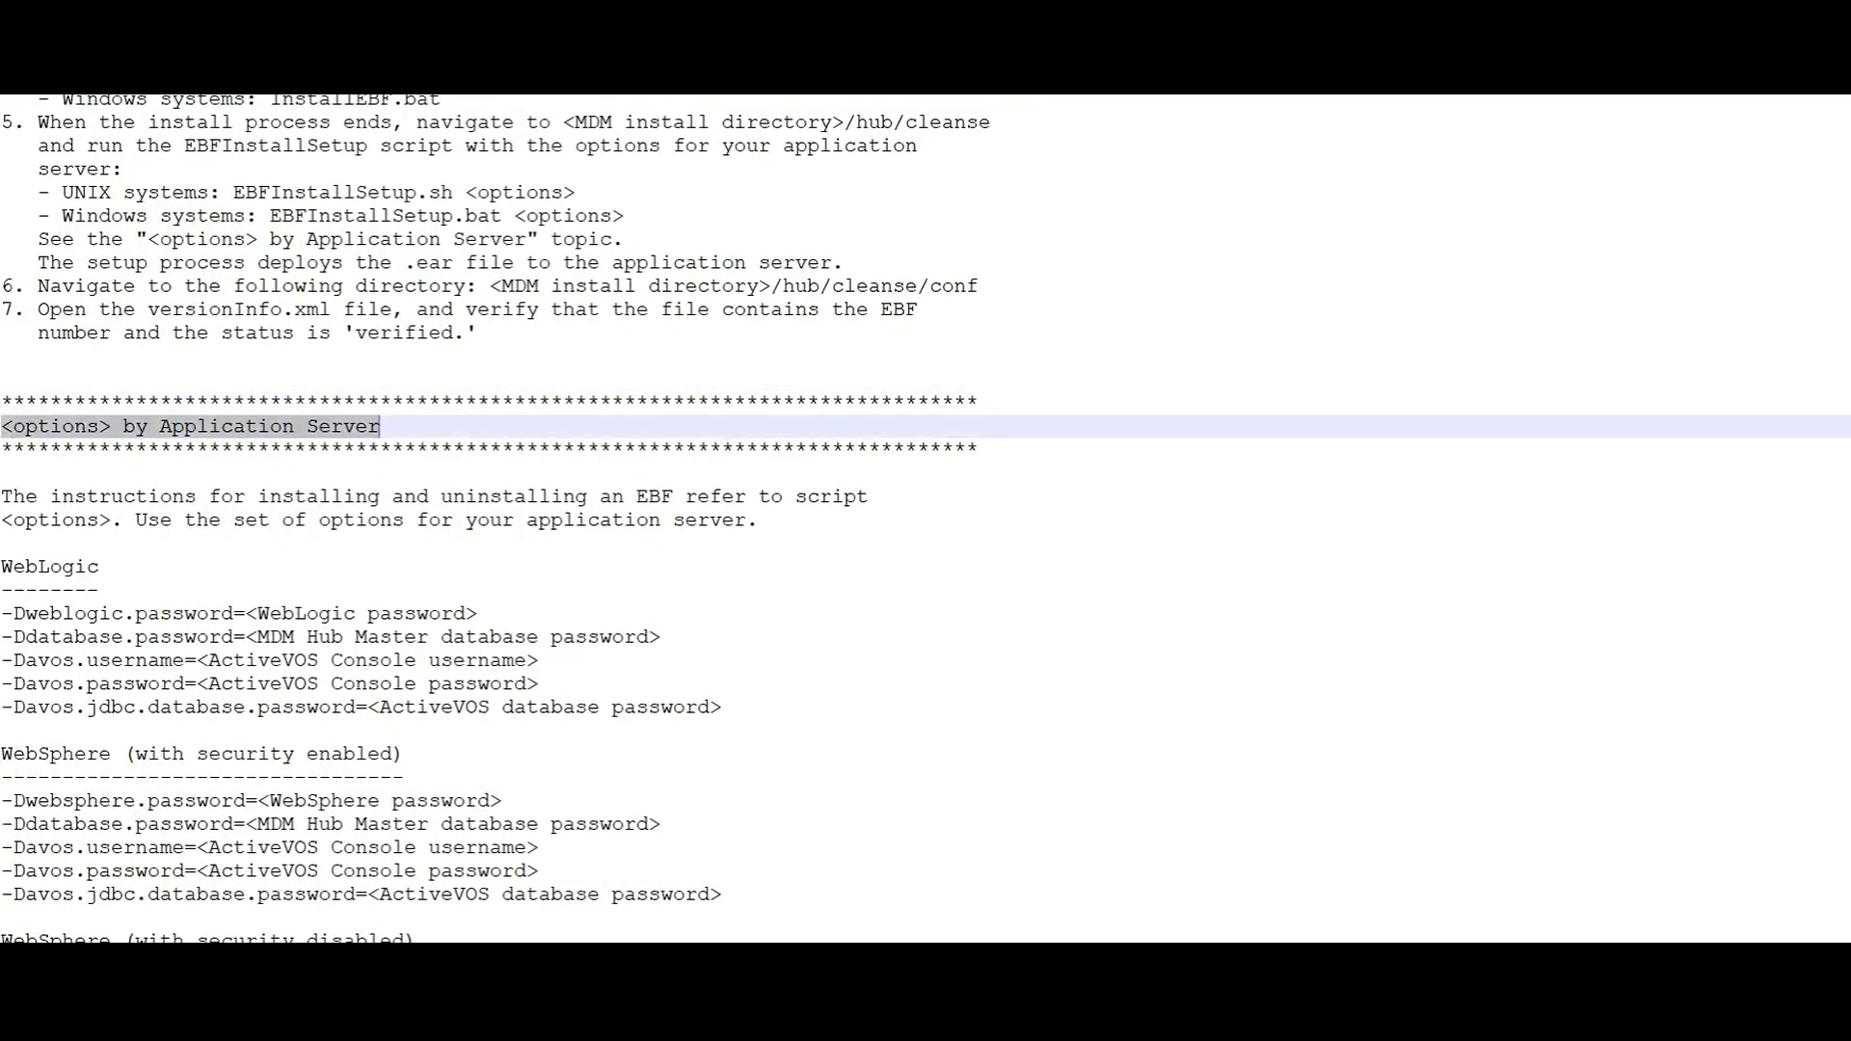
{"action": "scroll", "coordinate": [926, 517], "scroll_direction": "down", "scroll_amount": 2}
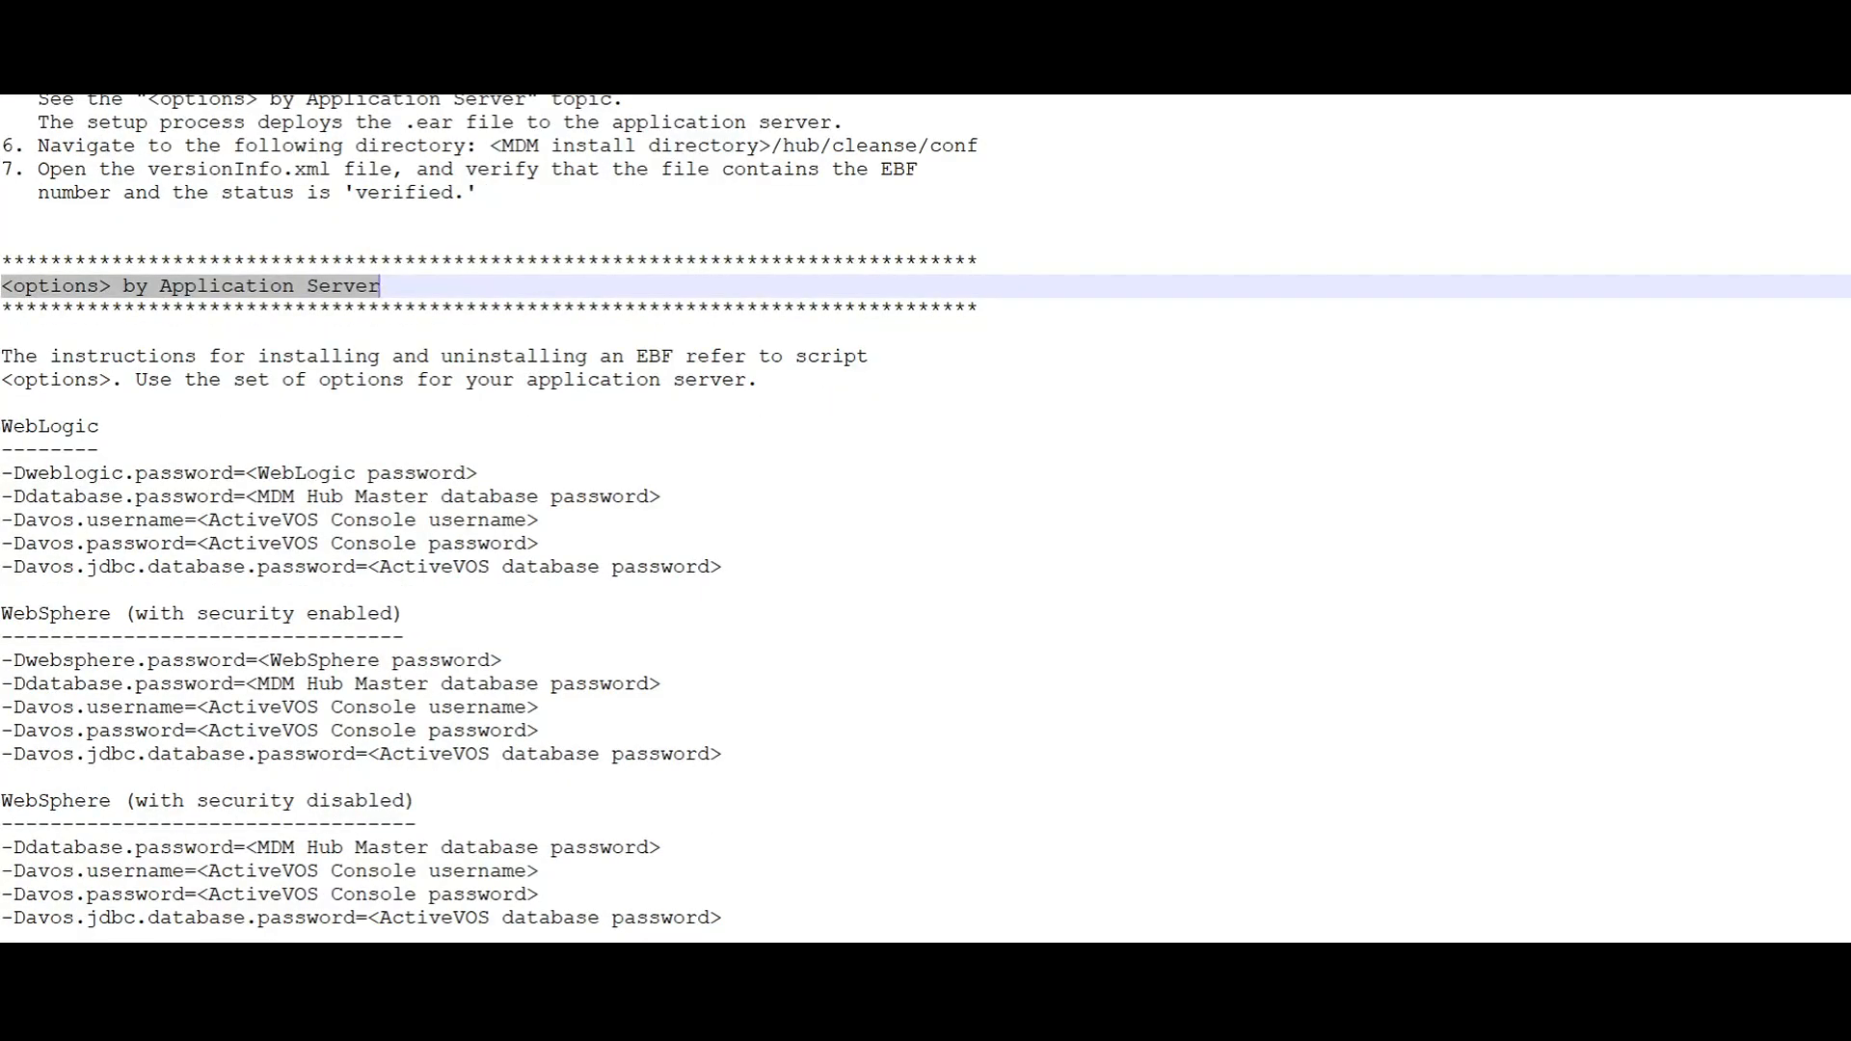
{"action": "double_click", "coordinate": [50, 426]}
{"action": "scroll", "coordinate": [926, 518], "scroll_direction": "down", "scroll_amount": 1}
{"action": "scroll", "coordinate": [926, 518], "scroll_direction": "down", "scroll_amount": 2}
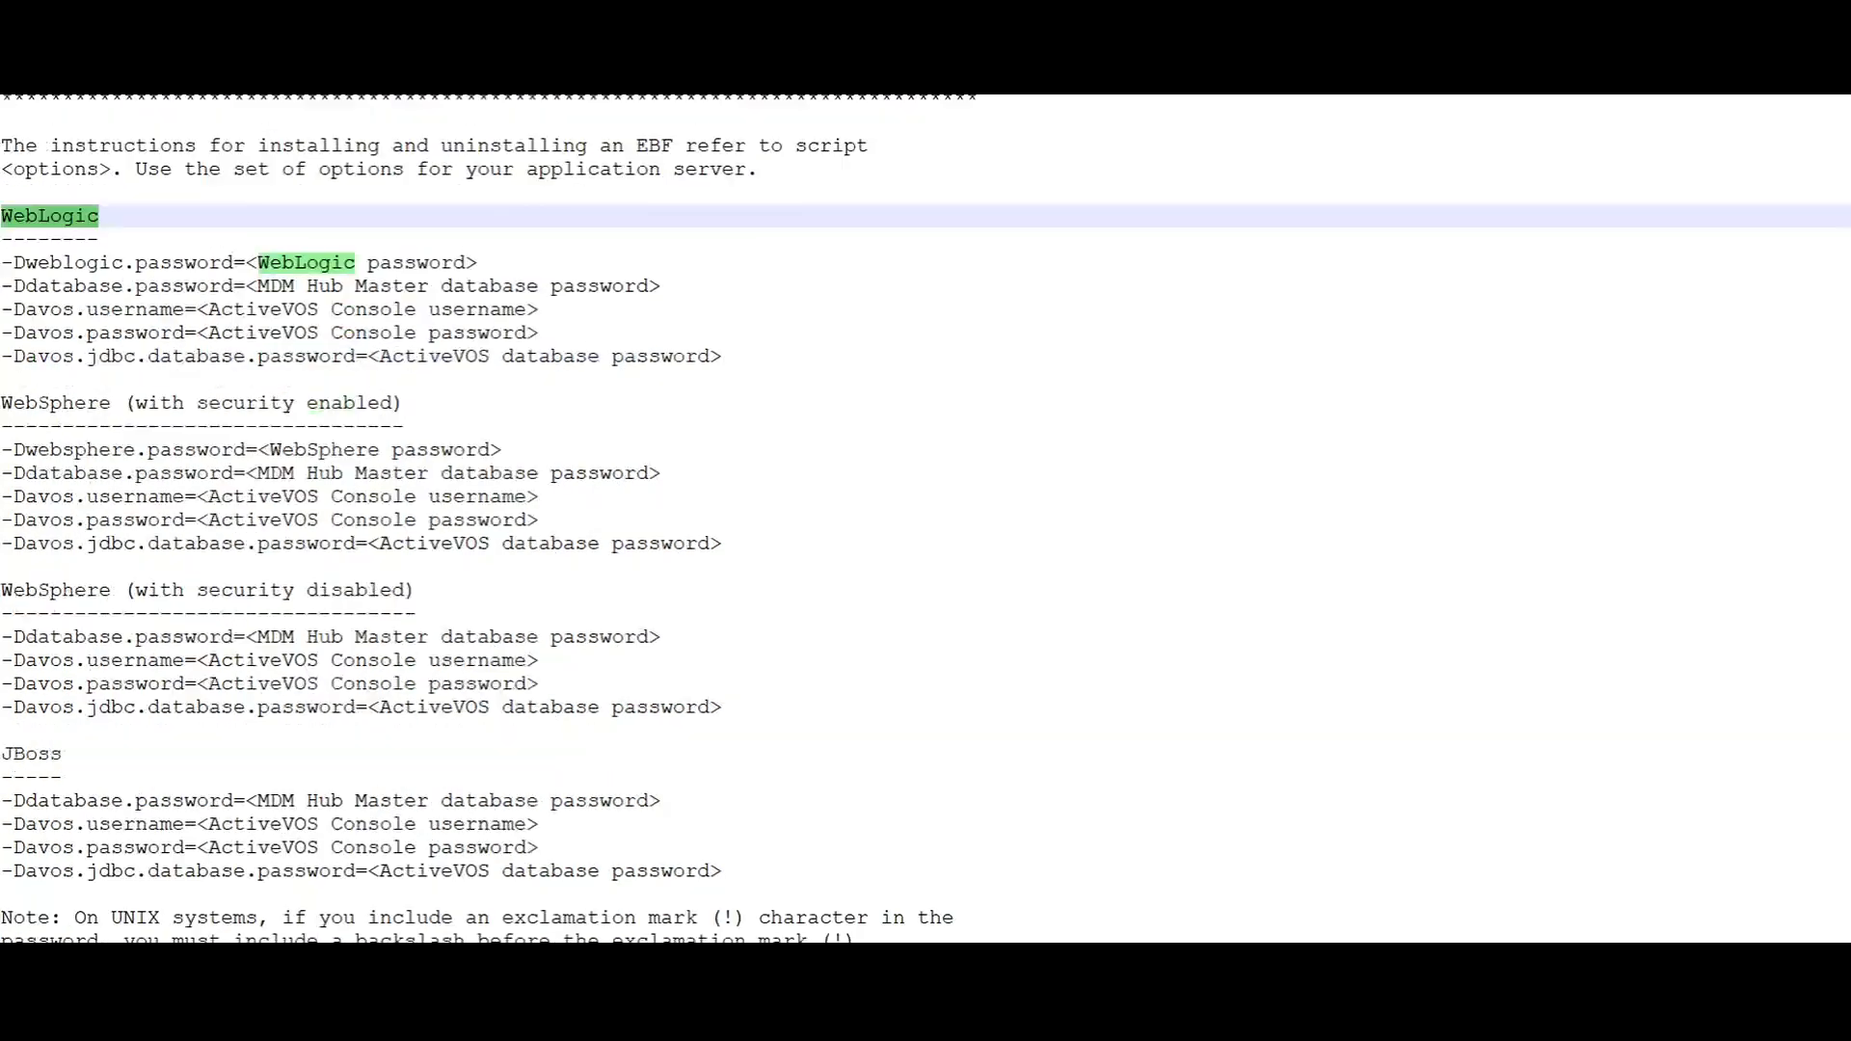
{"action": "scroll", "coordinate": [926, 518], "scroll_direction": "down", "scroll_amount": 2}
{"action": "scroll", "coordinate": [925, 517], "scroll_direction": "down", "scroll_amount": 2}
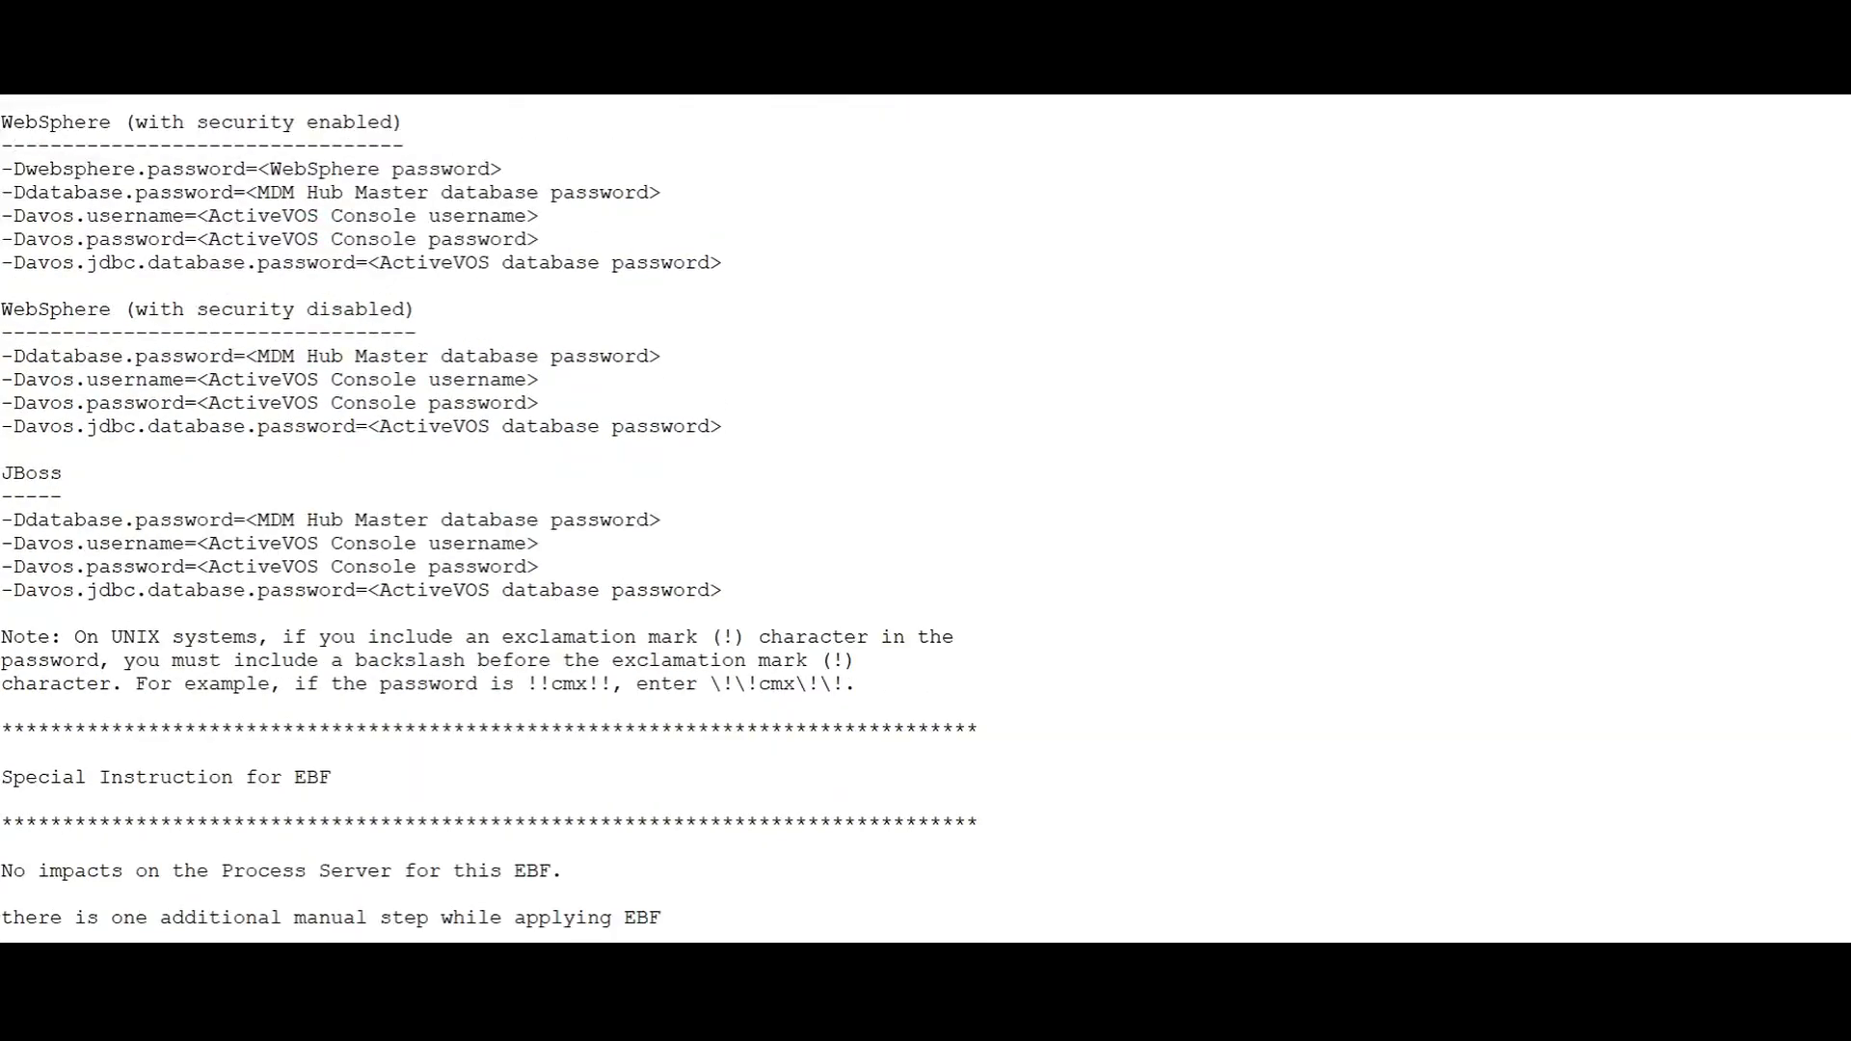
{"action": "scroll", "coordinate": [925, 517], "scroll_direction": "down", "scroll_amount": 1}
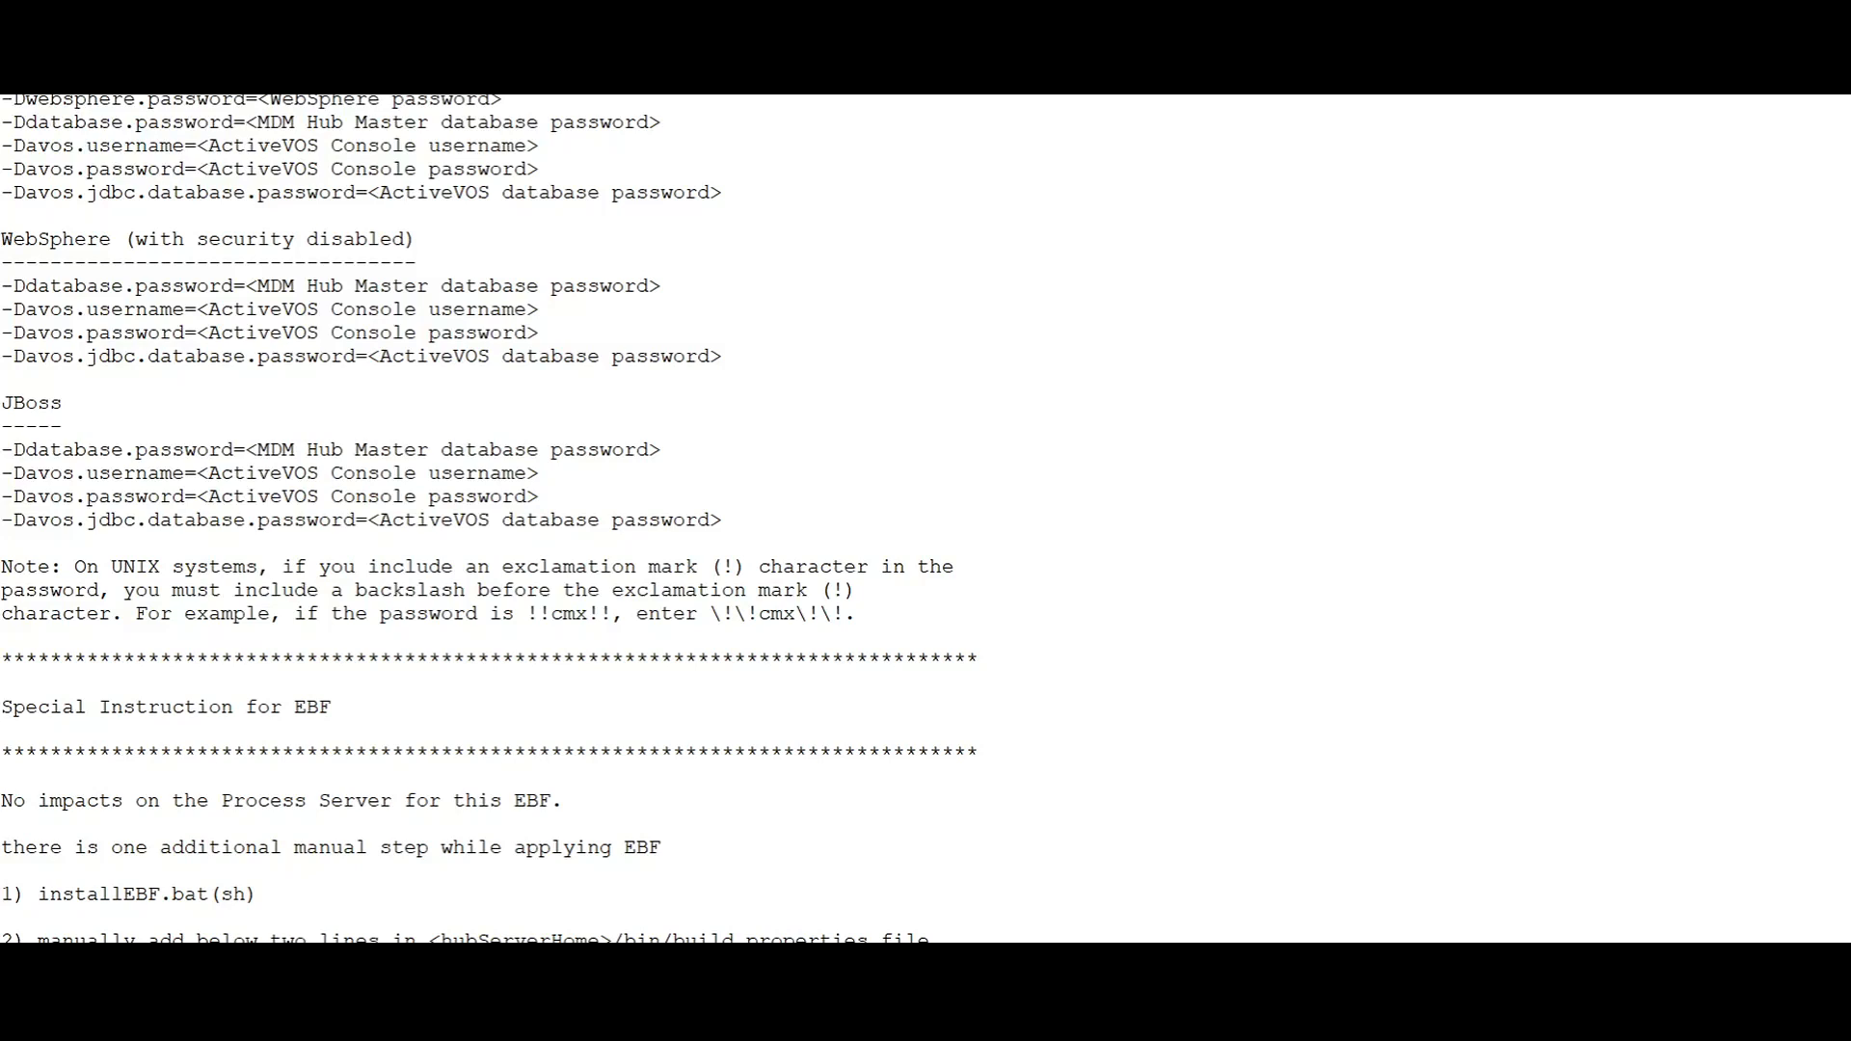
{"action": "left_click_drag", "start_coordinate": [856, 613], "coordinate": [709, 613]}
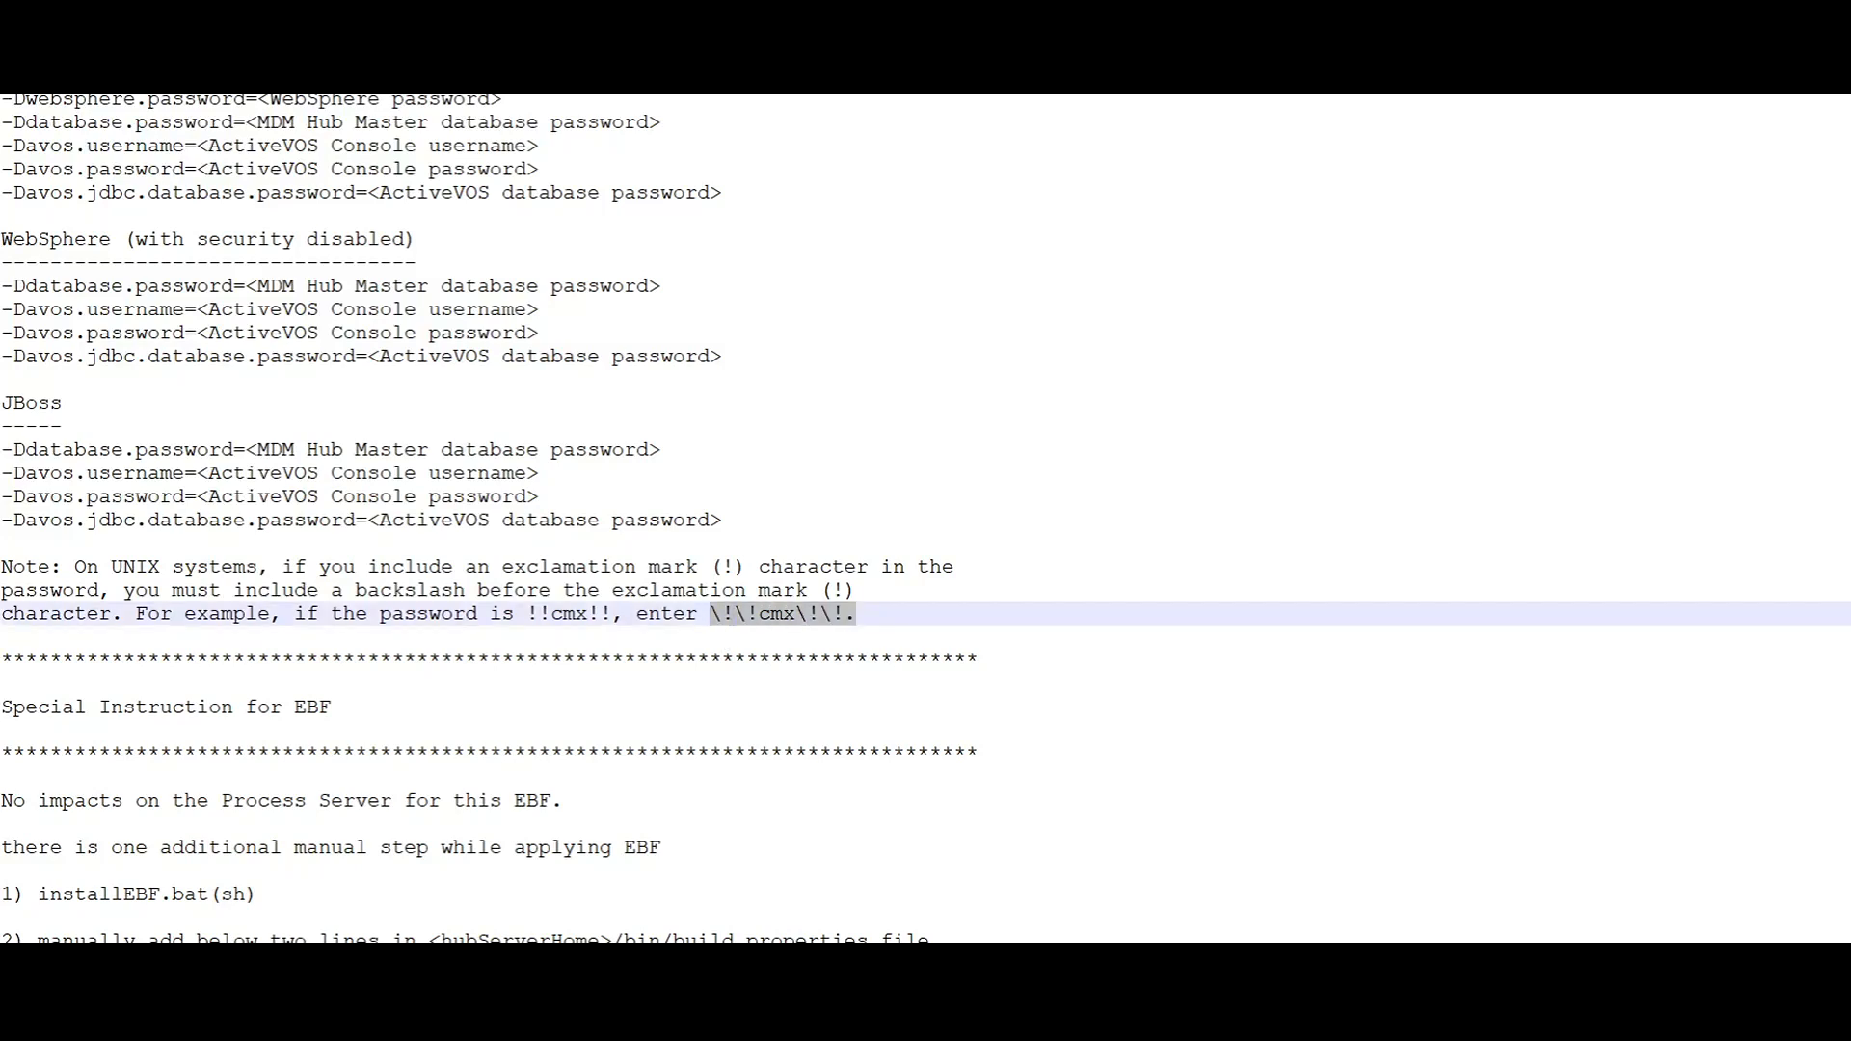
{"action": "left_click", "coordinate": [2, 638]}
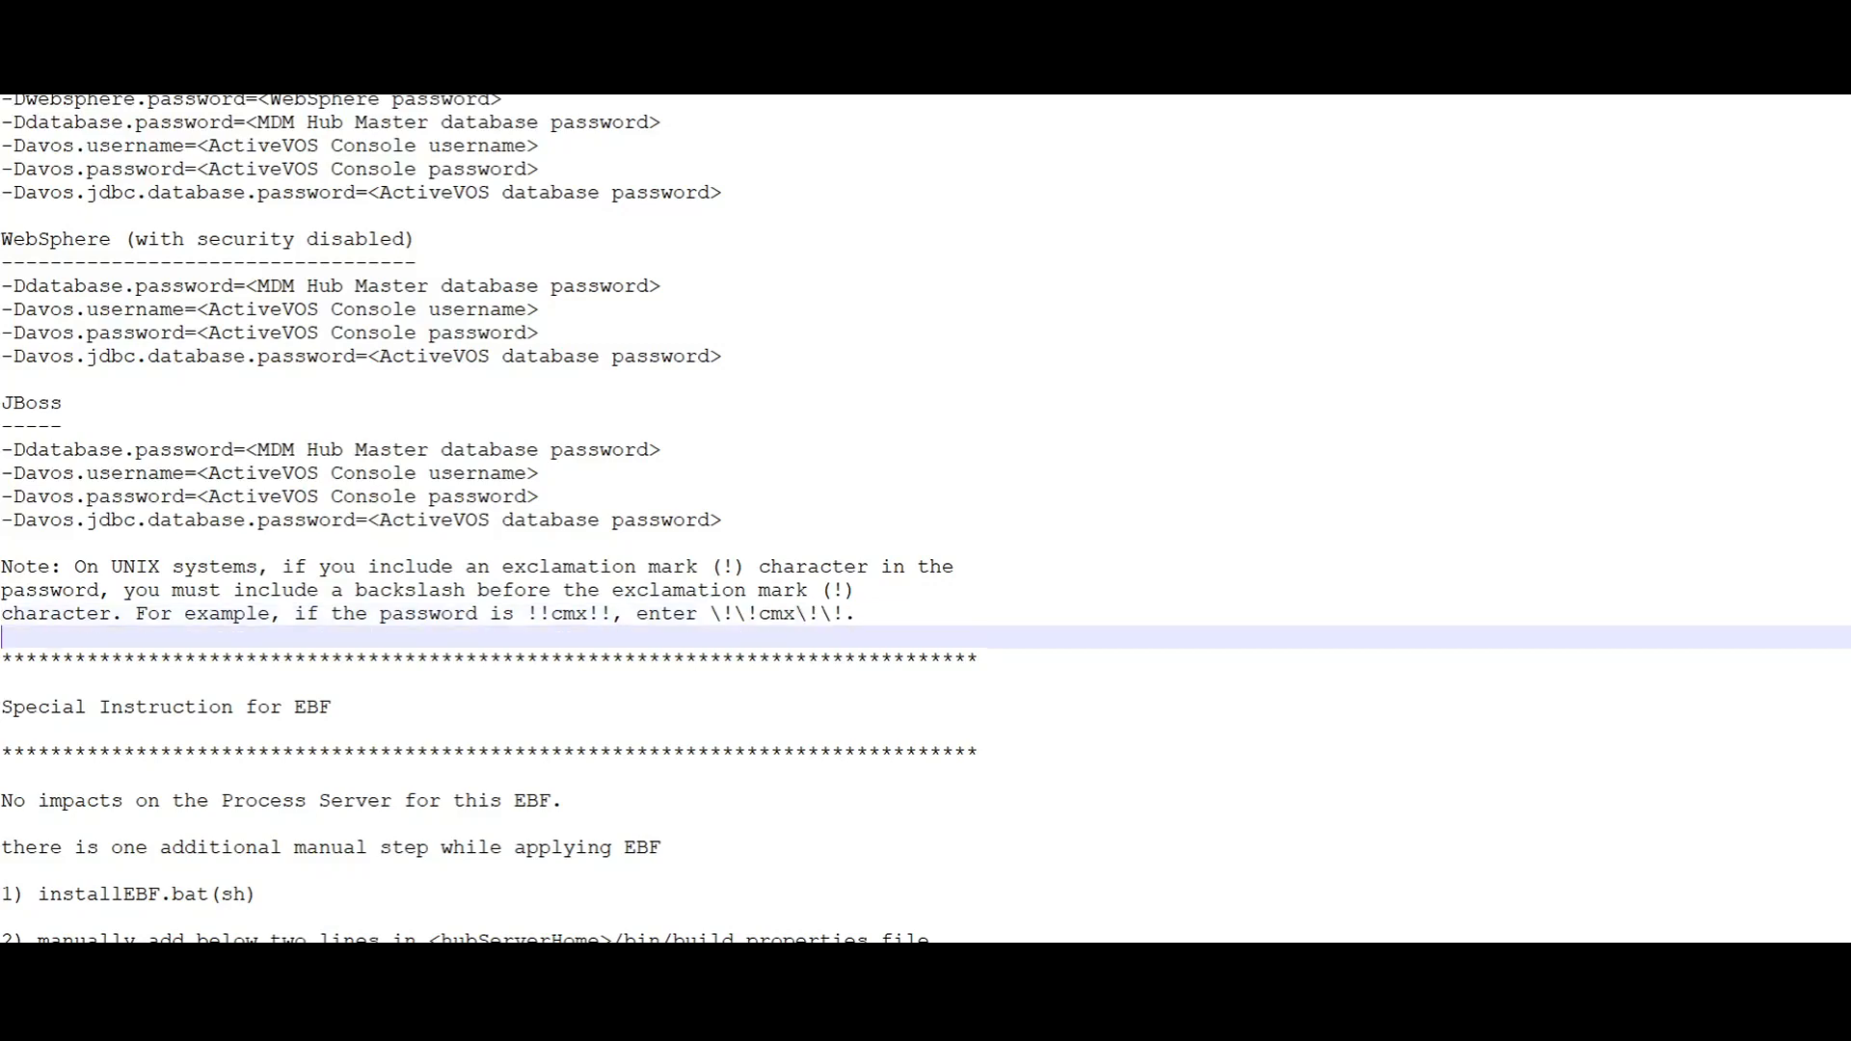
{"action": "left_click", "coordinate": [709, 614]}
{"action": "left_click", "coordinate": [1, 637]}
{"action": "scroll", "coordinate": [925, 518], "scroll_direction": "down", "scroll_amount": 4}
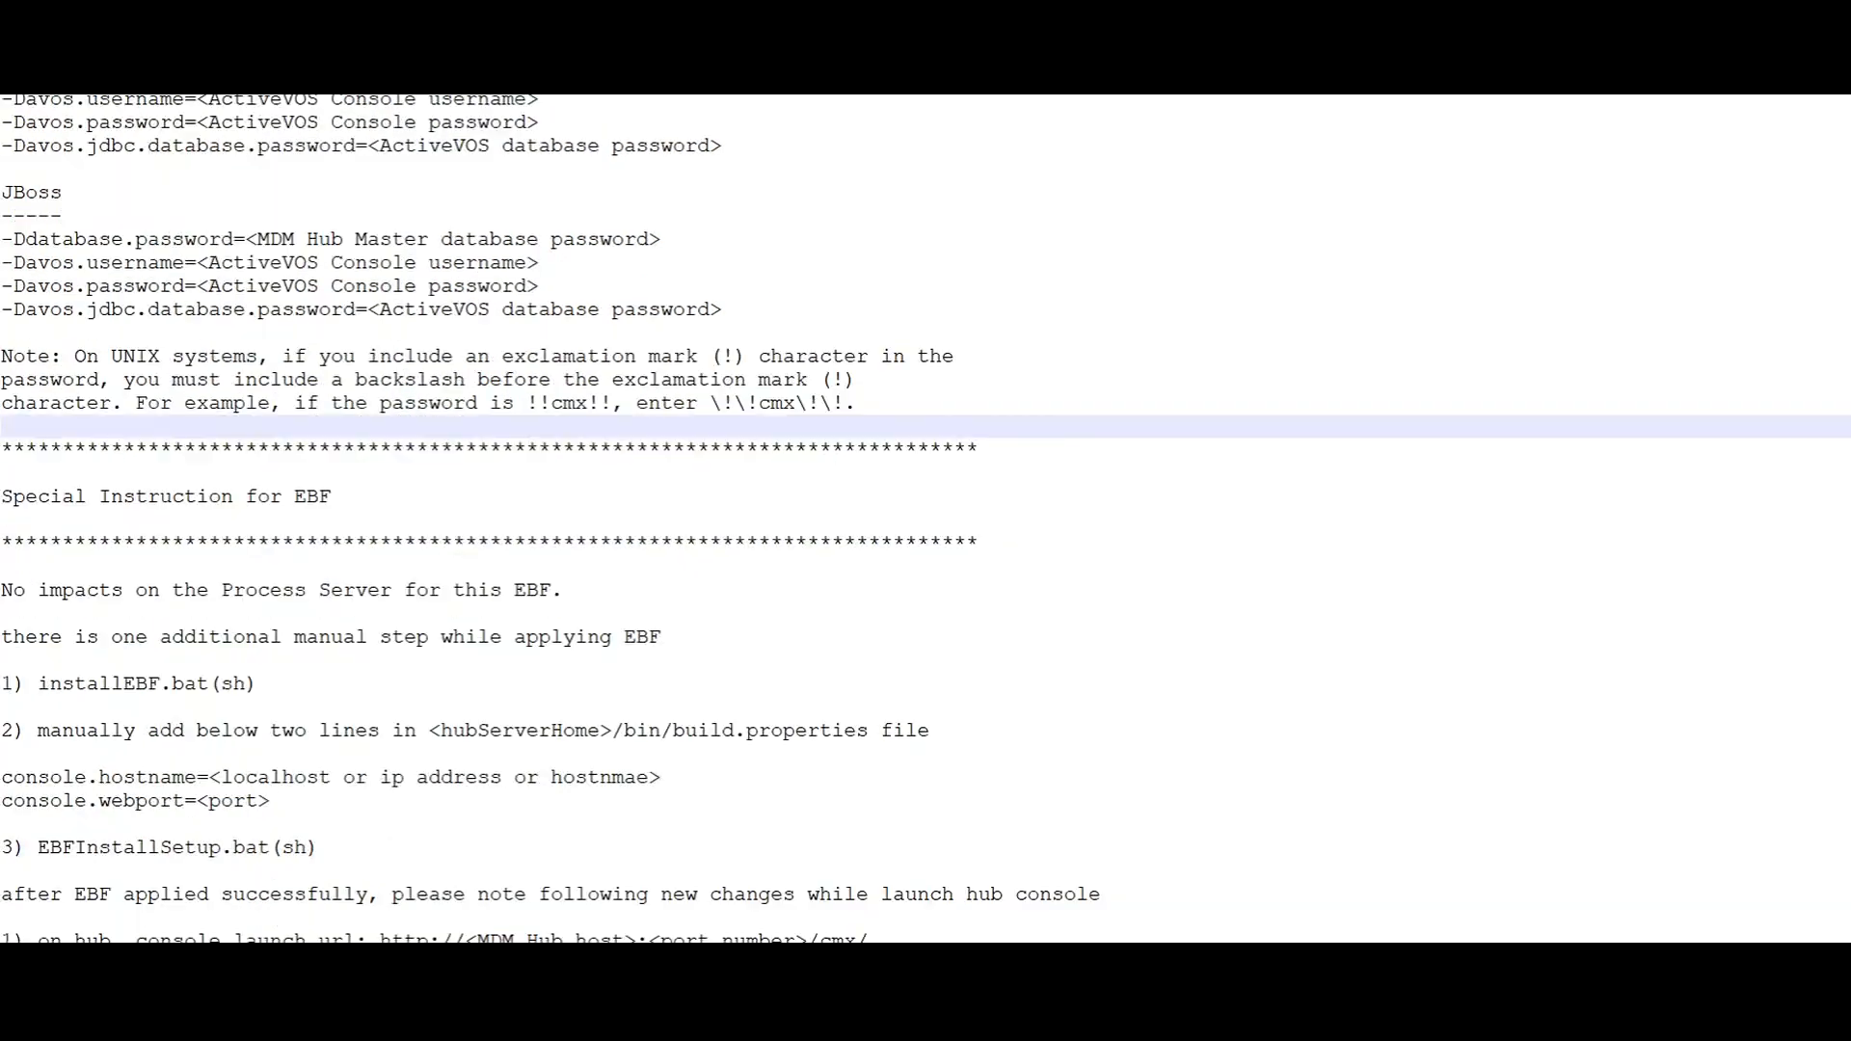
Step: Read the special instructions for the EBF, including the console.hostname and console.webport lines required in build.properties
{"action": "scroll", "coordinate": [926, 517], "scroll_direction": "down", "scroll_amount": 2}
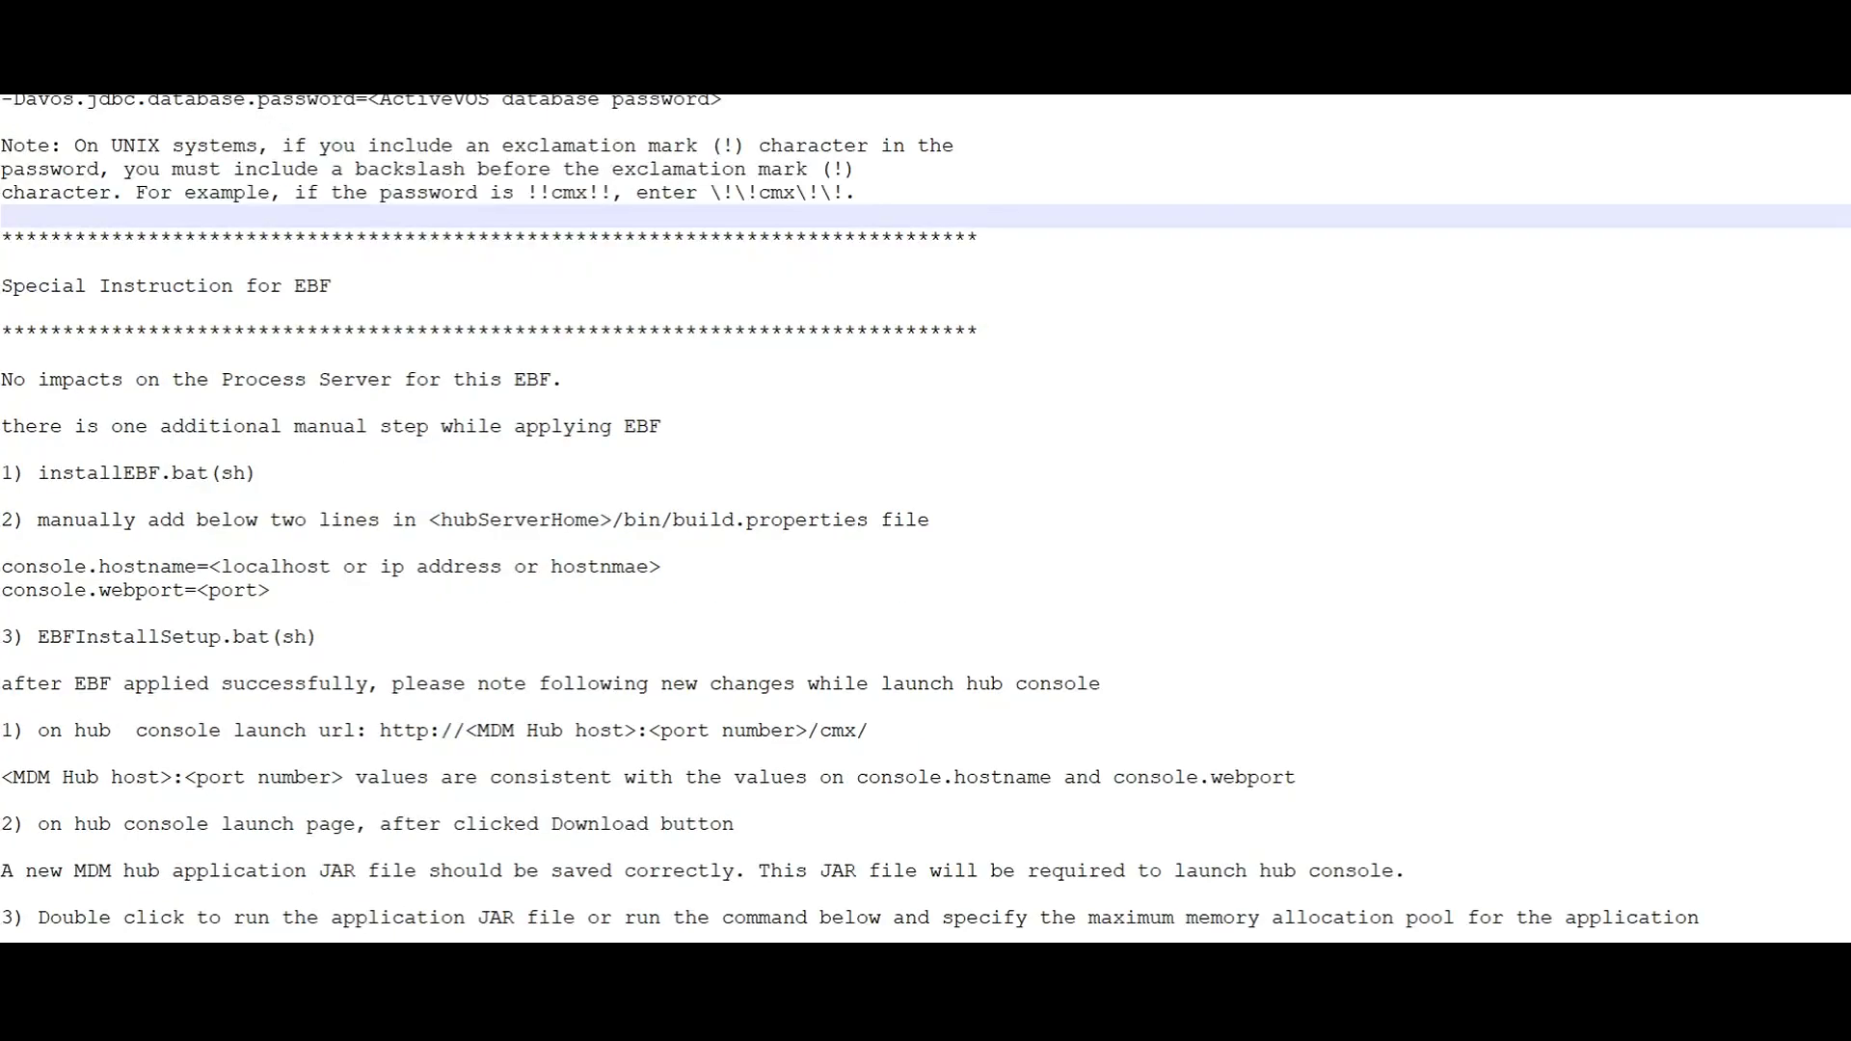
{"action": "scroll", "coordinate": [926, 518], "scroll_direction": "down", "scroll_amount": 2}
{"action": "left_click_drag", "start_coordinate": [271, 450], "coordinate": [2, 426]}
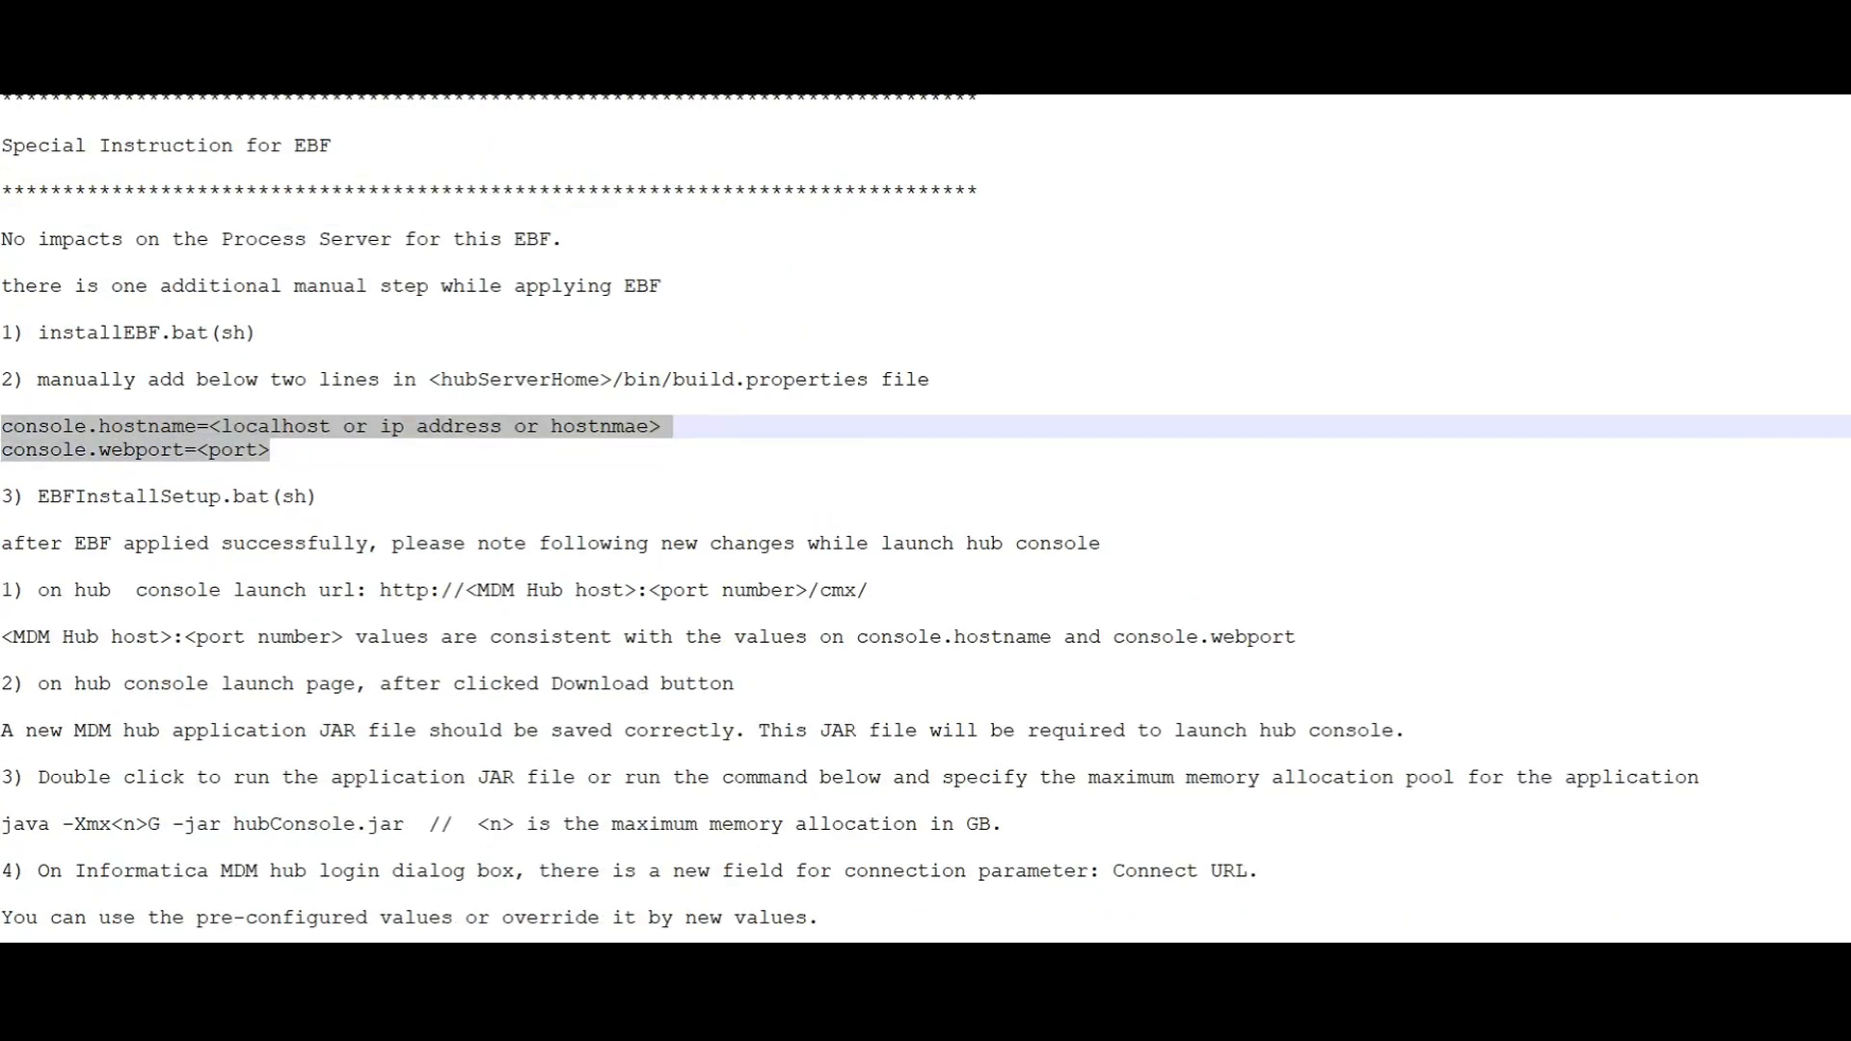
{"action": "scroll", "coordinate": [925, 510], "scroll_direction": "down", "scroll_amount": 1}
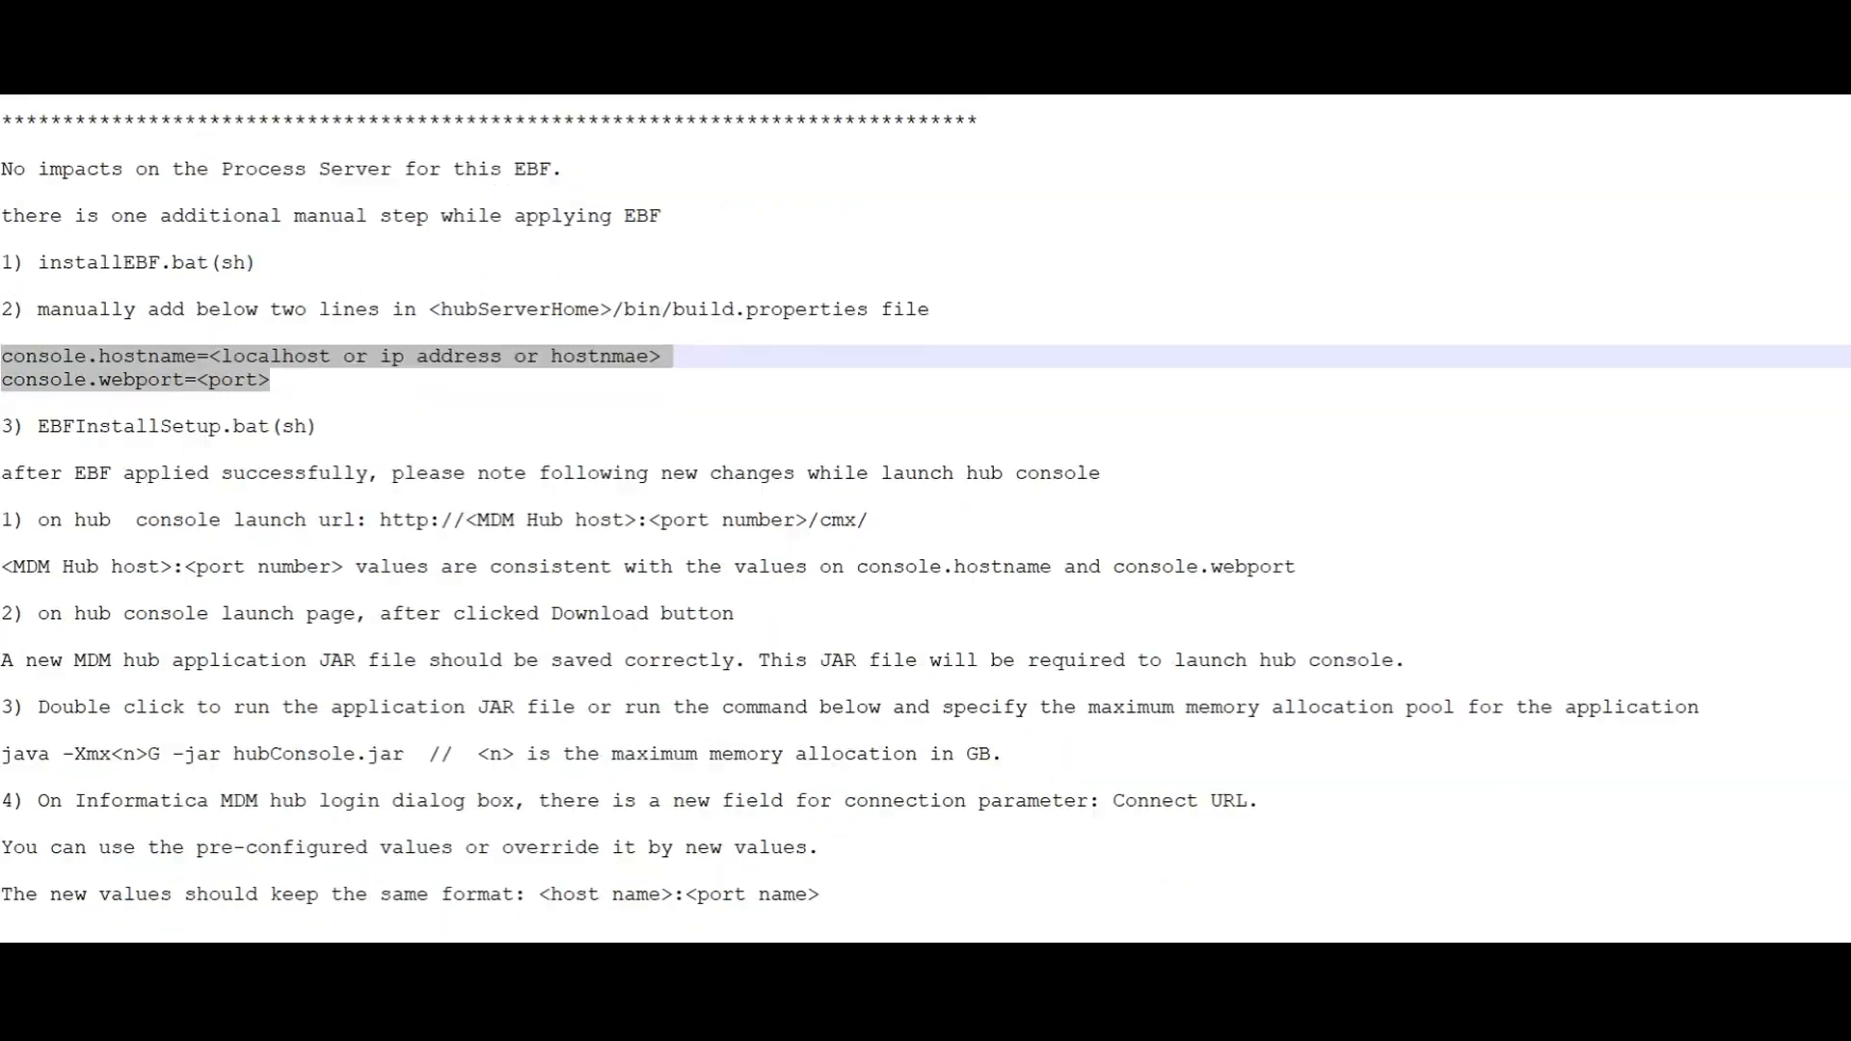
{"action": "left_click", "coordinate": [4, 449]}
{"action": "scroll", "coordinate": [925, 518], "scroll_direction": "down", "scroll_amount": 1}
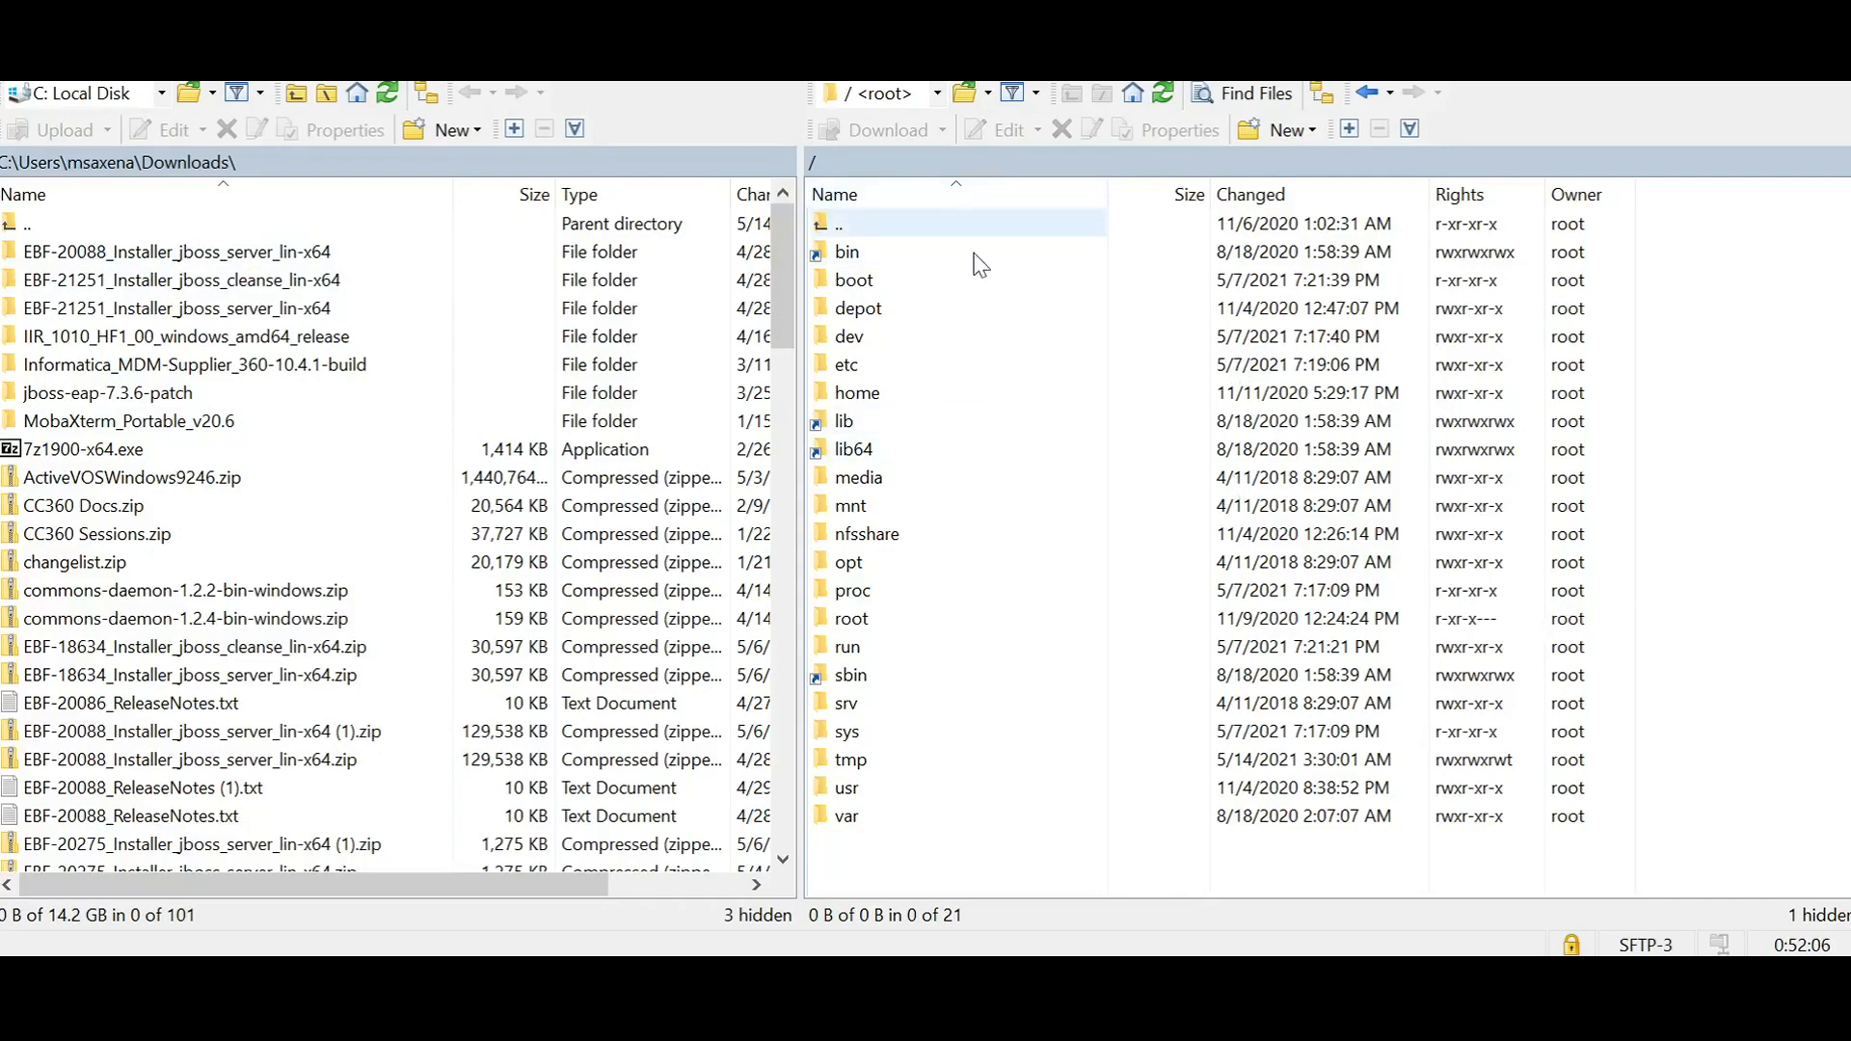
Step: Open Input.properties from the remote folder /home/EBF-20088_Installer_jboss_server_lin-x64
{"action": "double_click", "coordinate": [905, 391]}
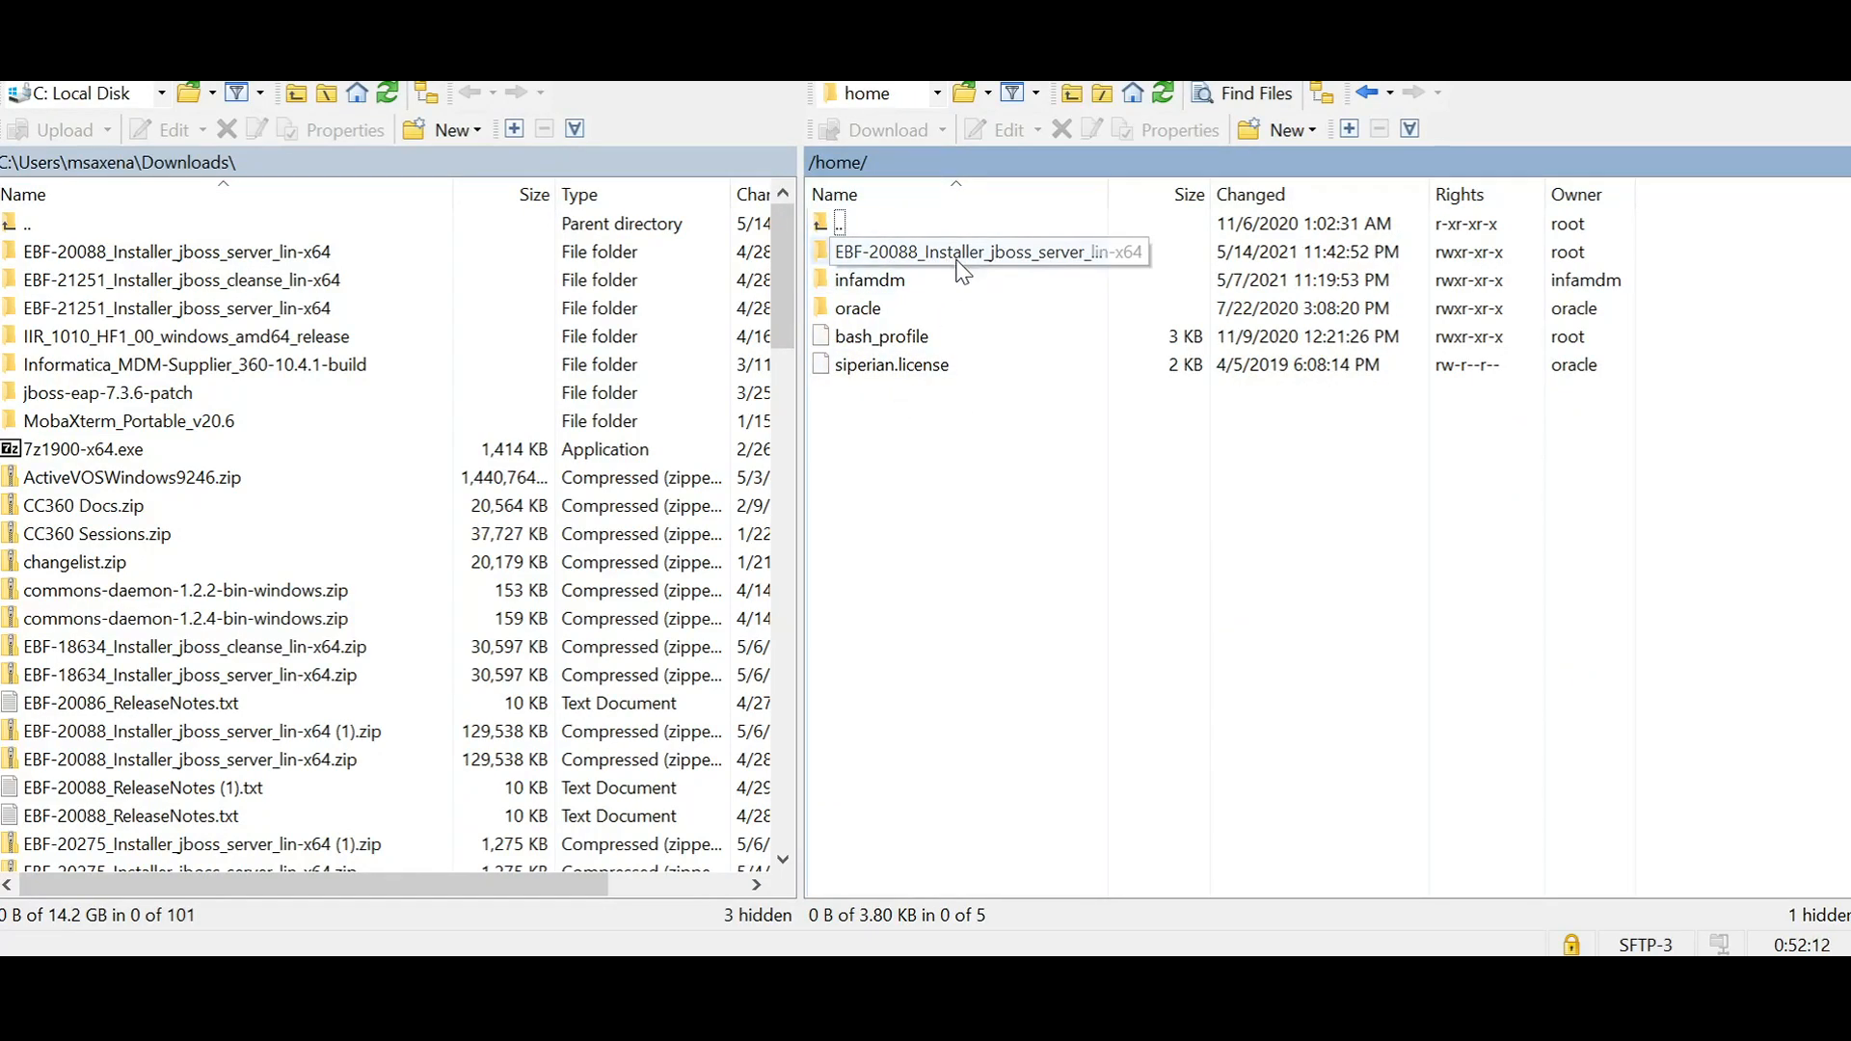
{"action": "double_click", "coordinate": [922, 253]}
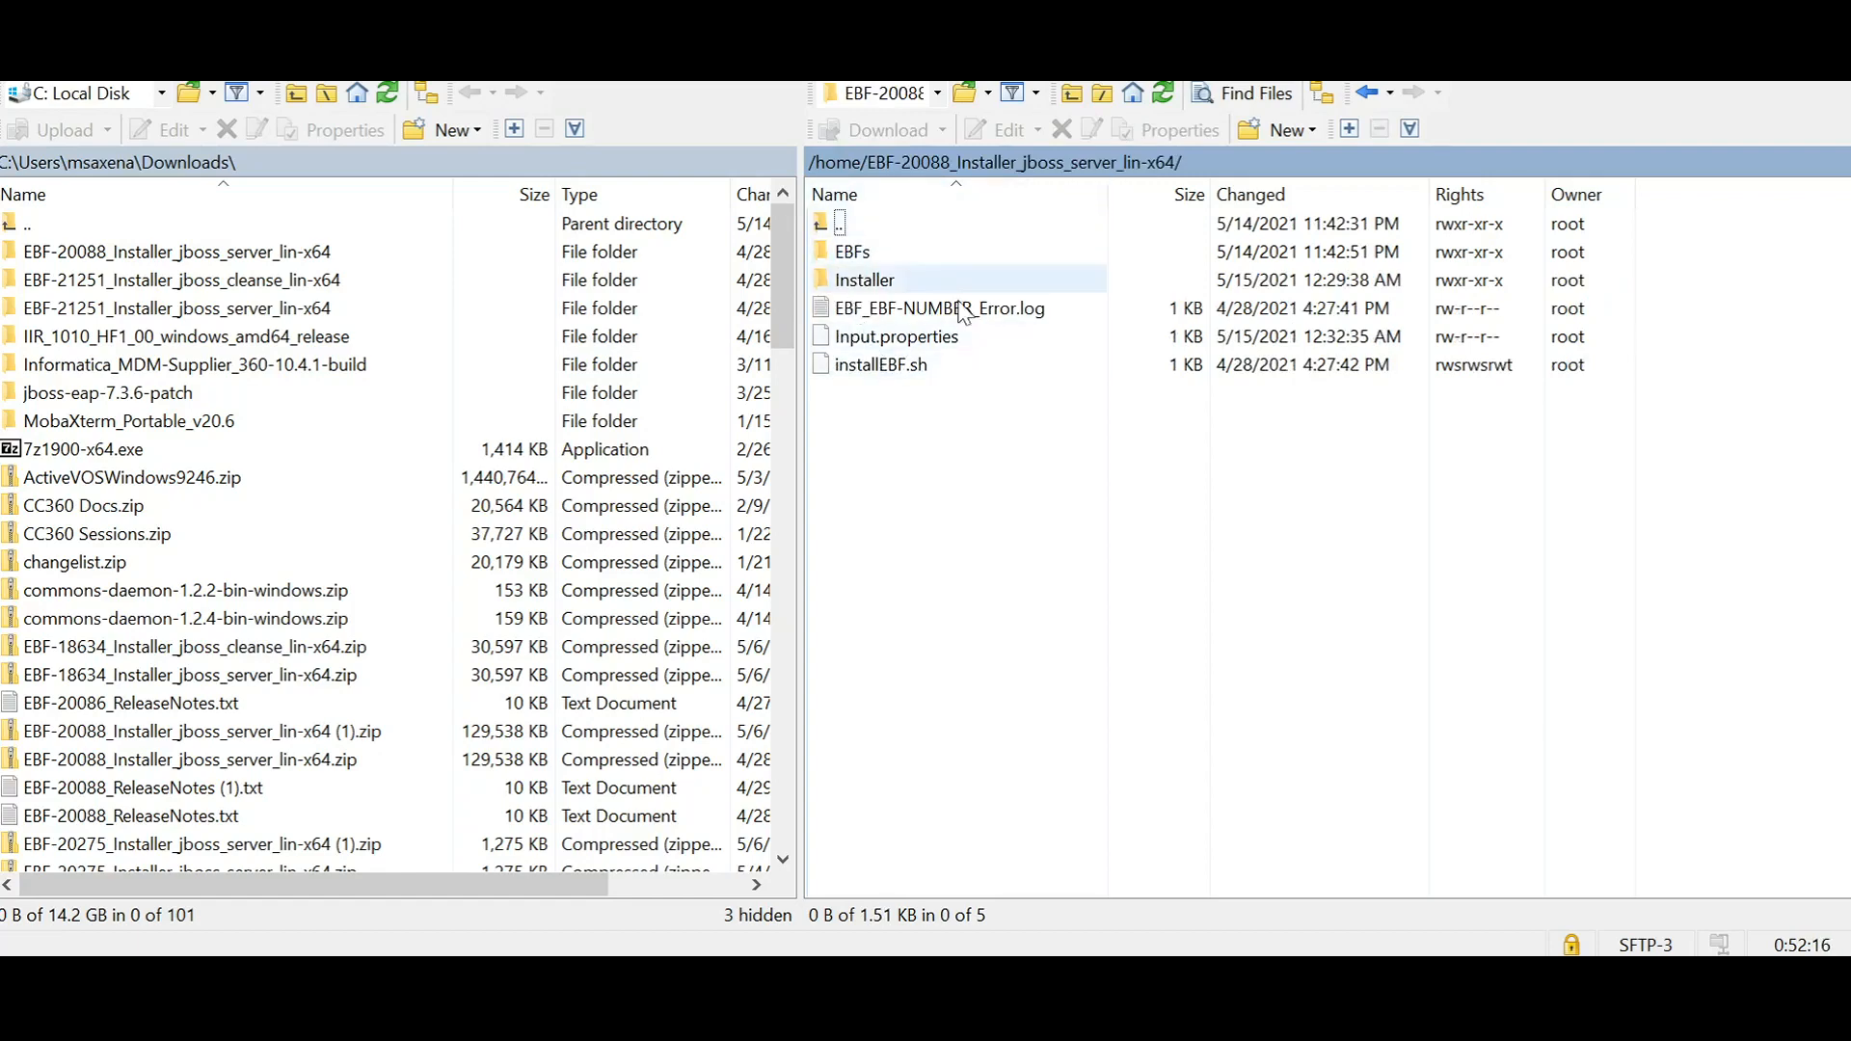
{"action": "double_click", "coordinate": [940, 339]}
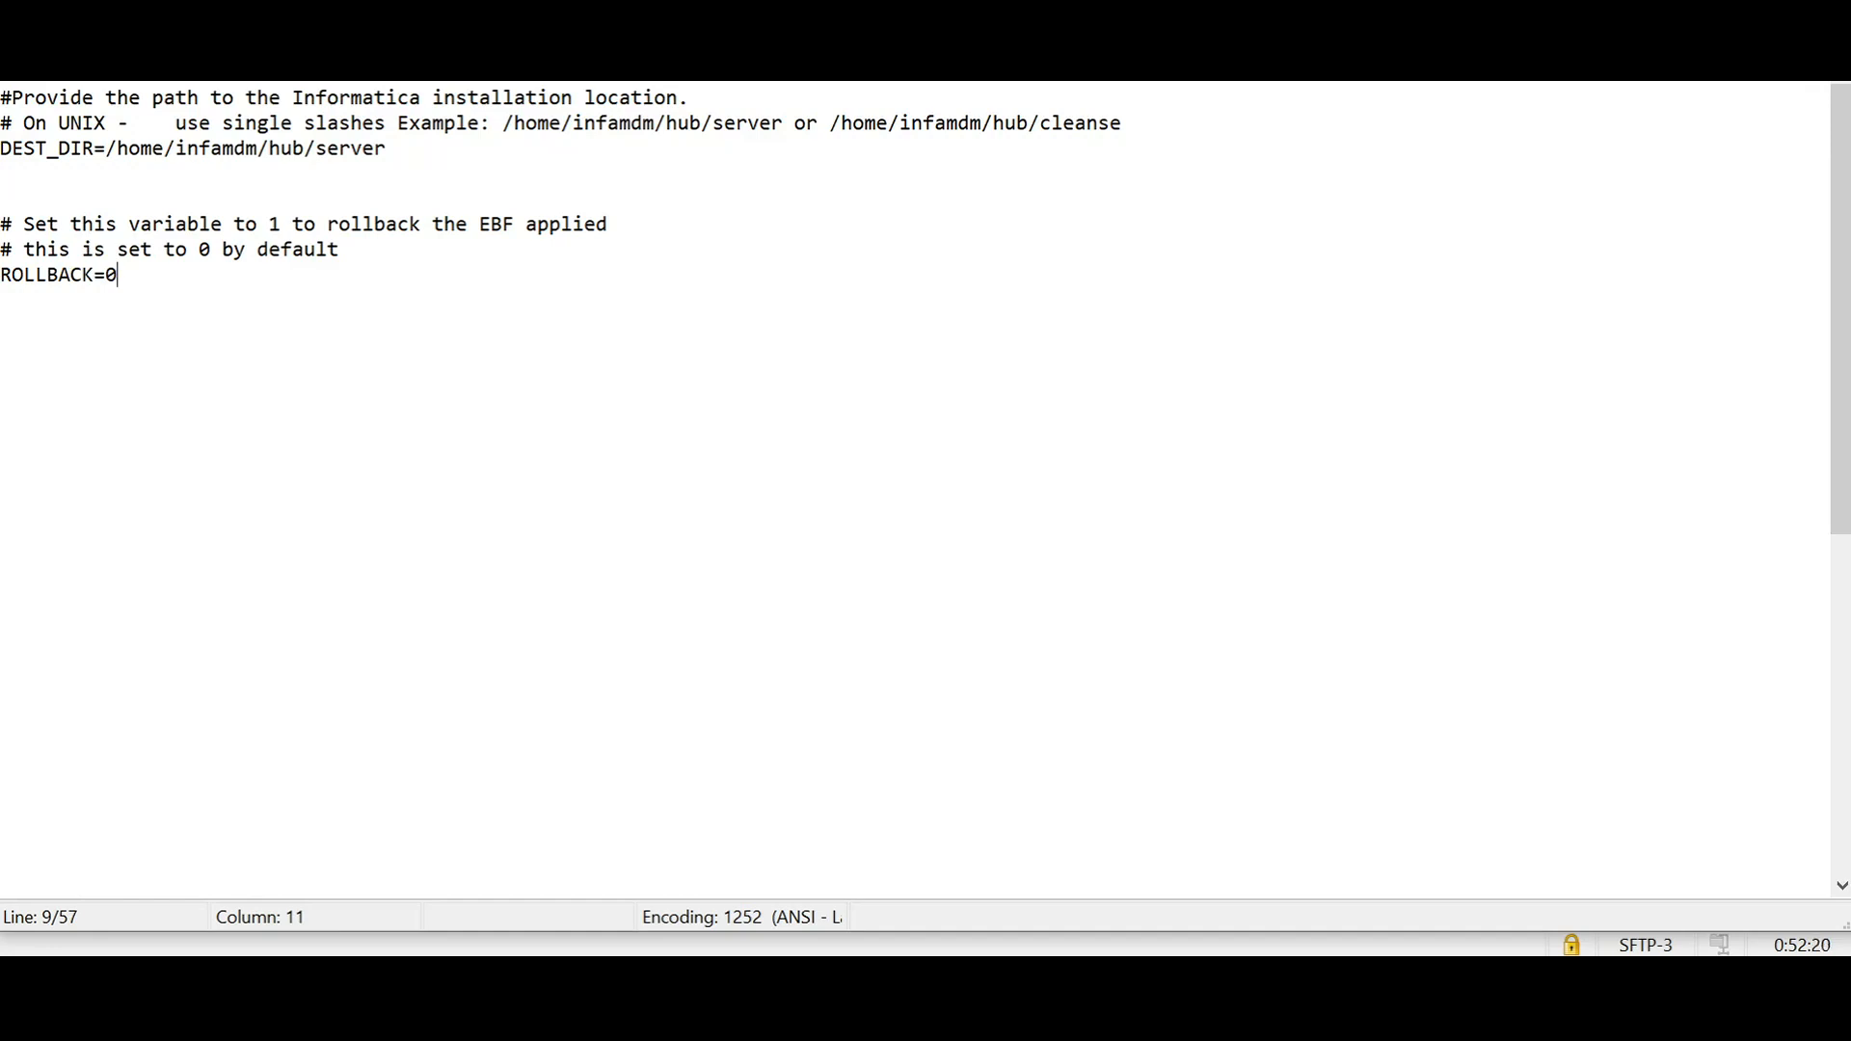
Step: Check the DEST_DIR path and the ROLLBACK setting in Input.properties, and close the file
{"action": "mouse_move", "coordinate": [104, 147]}
{"action": "left_mouse_down"}
{"action": "mouse_move", "coordinate": [386, 148]}
{"action": "mouse_move", "coordinate": [290, 192]}
{"action": "mouse_move", "coordinate": [106, 150]}
{"action": "left_mouse_up"}
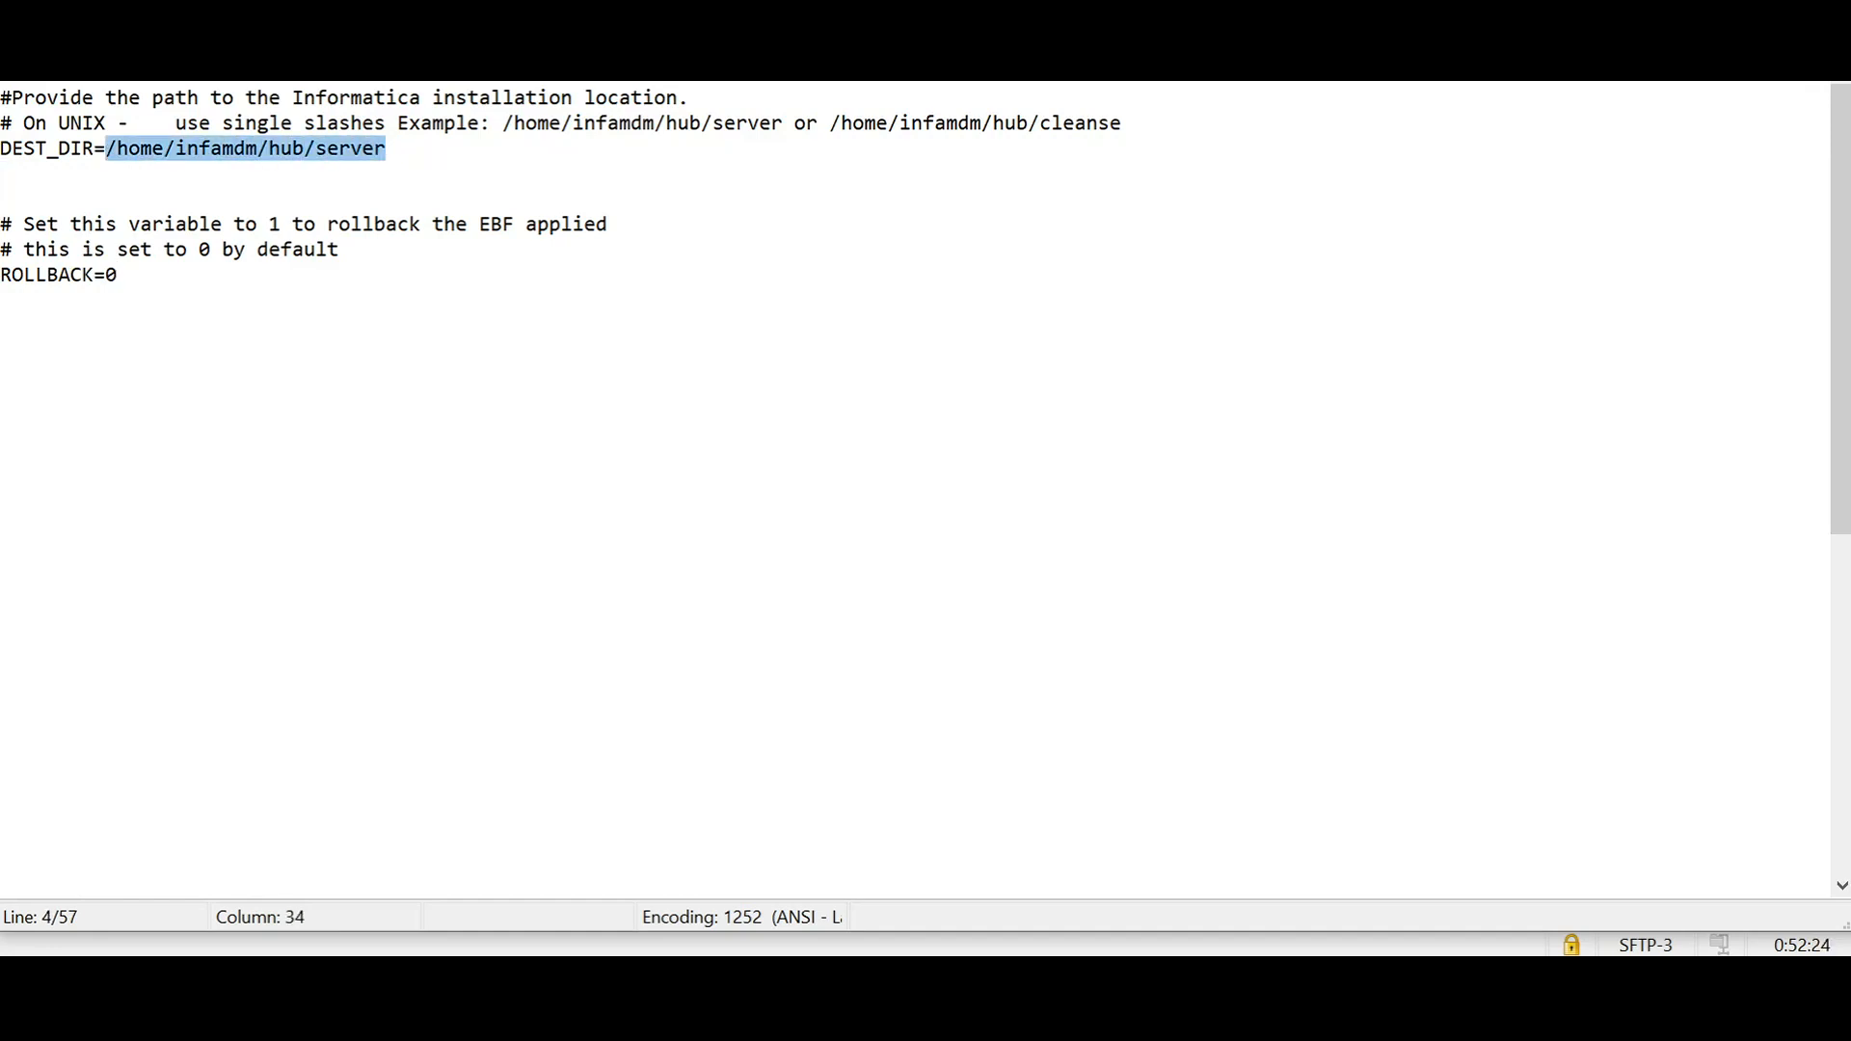
{"action": "left_click", "coordinate": [2, 173]}
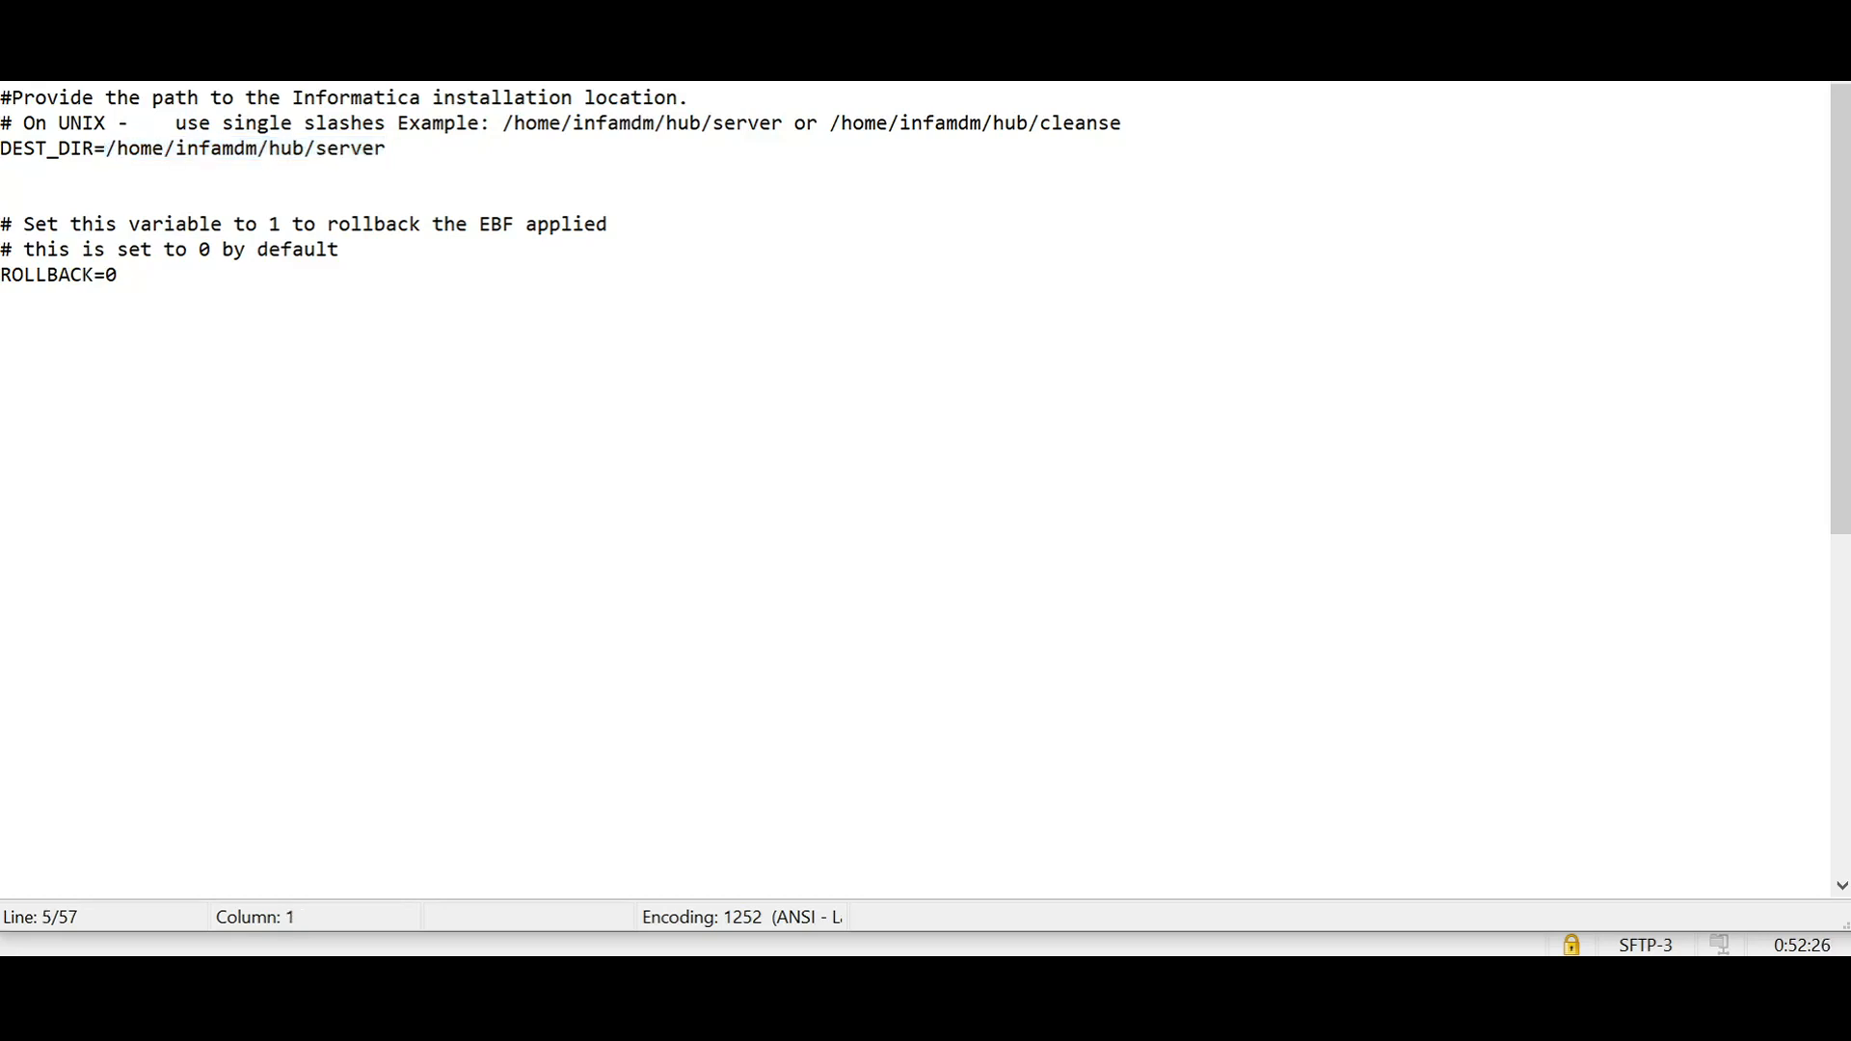
{"action": "left_click_drag", "start_coordinate": [105, 149], "coordinate": [393, 150]}
{"action": "left_click", "coordinate": [2, 199]}
{"action": "left_click_drag", "start_coordinate": [105, 276], "coordinate": [119, 275]}
{"action": "left_click", "coordinate": [2, 350]}
{"action": "left_click", "coordinate": [1825, 19]}
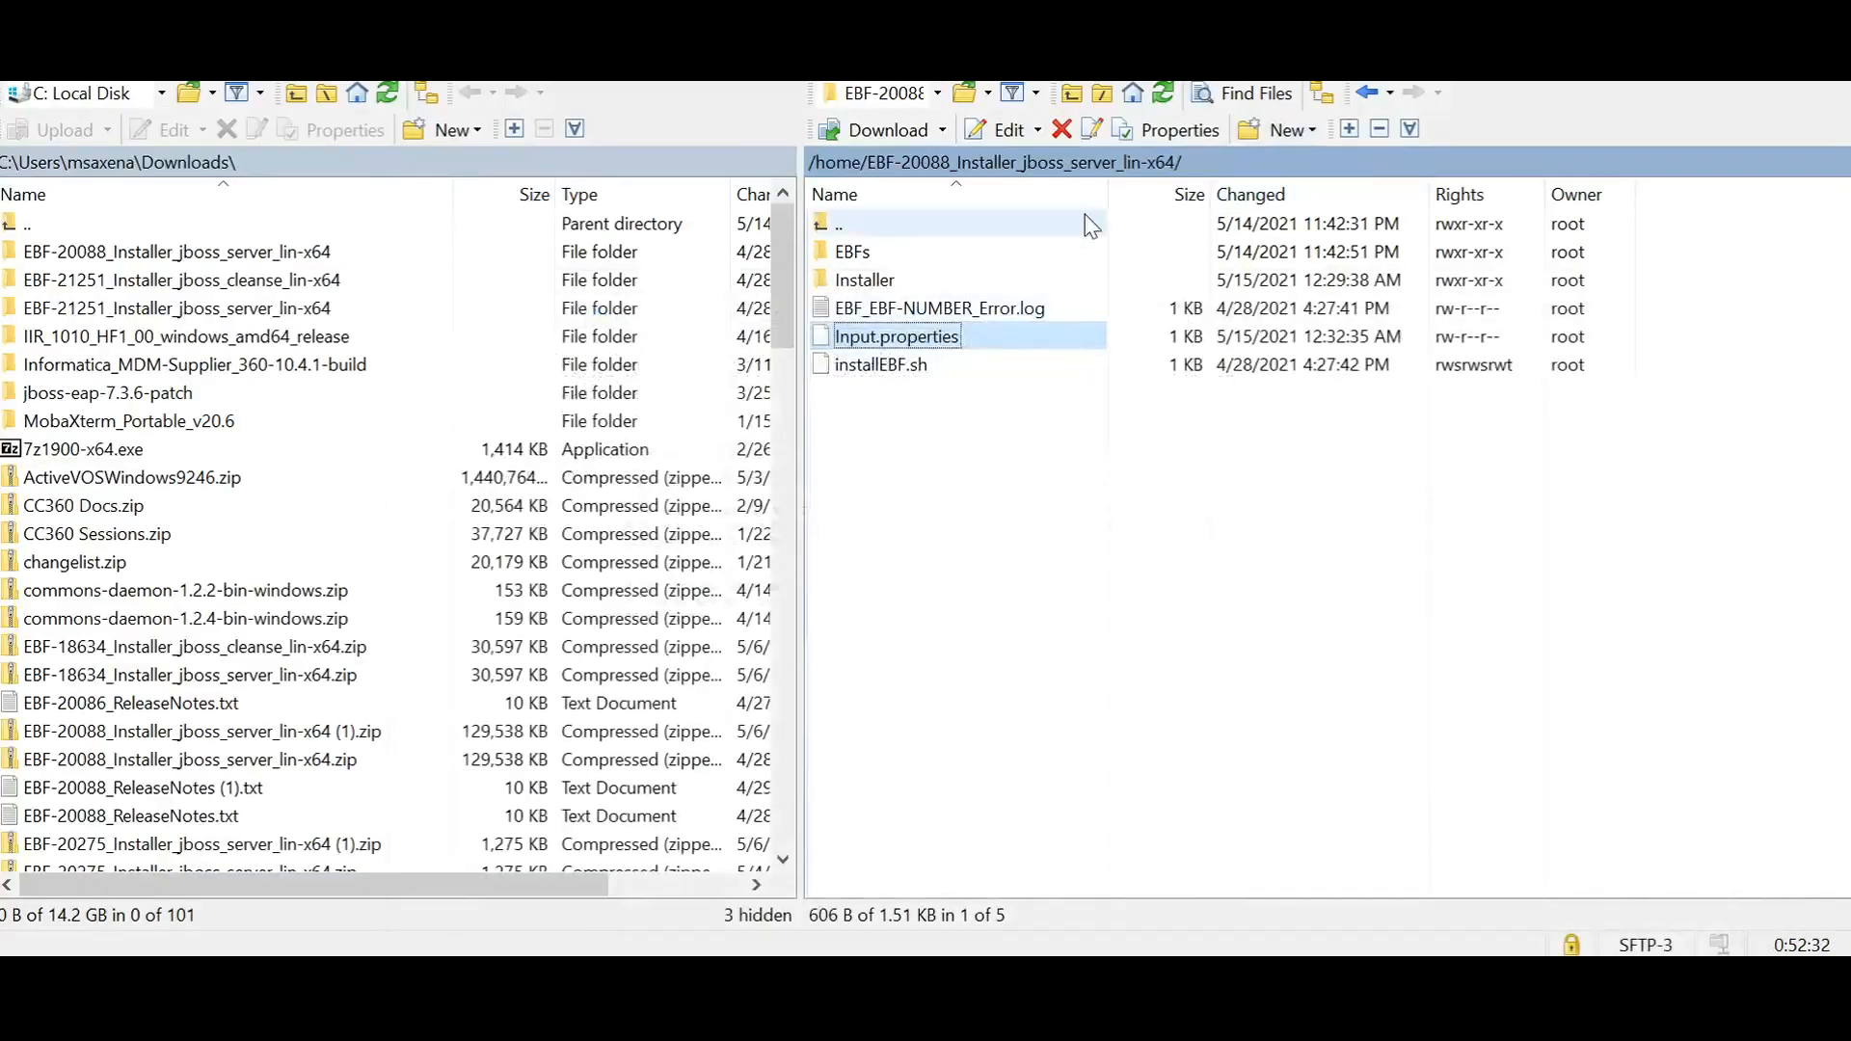
Step: Copy the remote installer folder's path and change the terminal's working directory to /home/EBF-20088_Installer_jboss_server_lin-x64
{"action": "double_click", "coordinate": [1137, 172]}
{"action": "key", "text": "ctrl+c"}
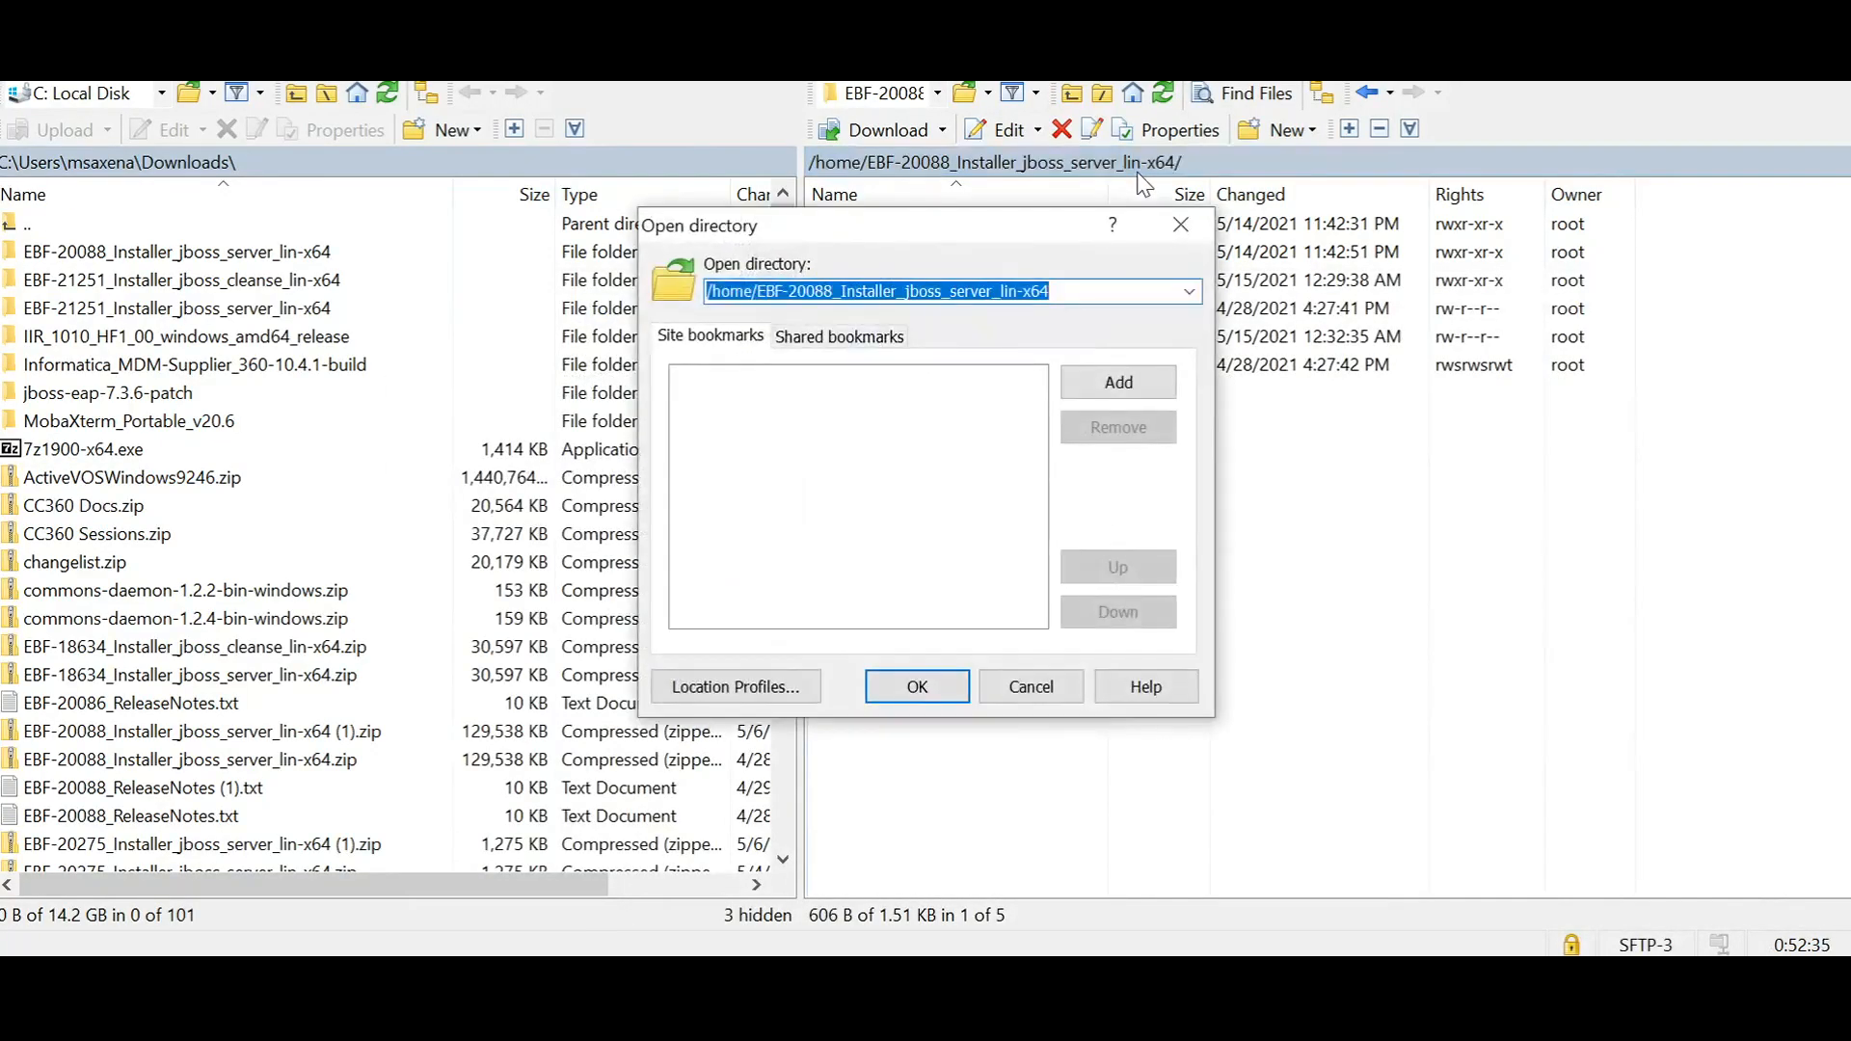
{"action": "left_click", "coordinate": [1180, 224]}
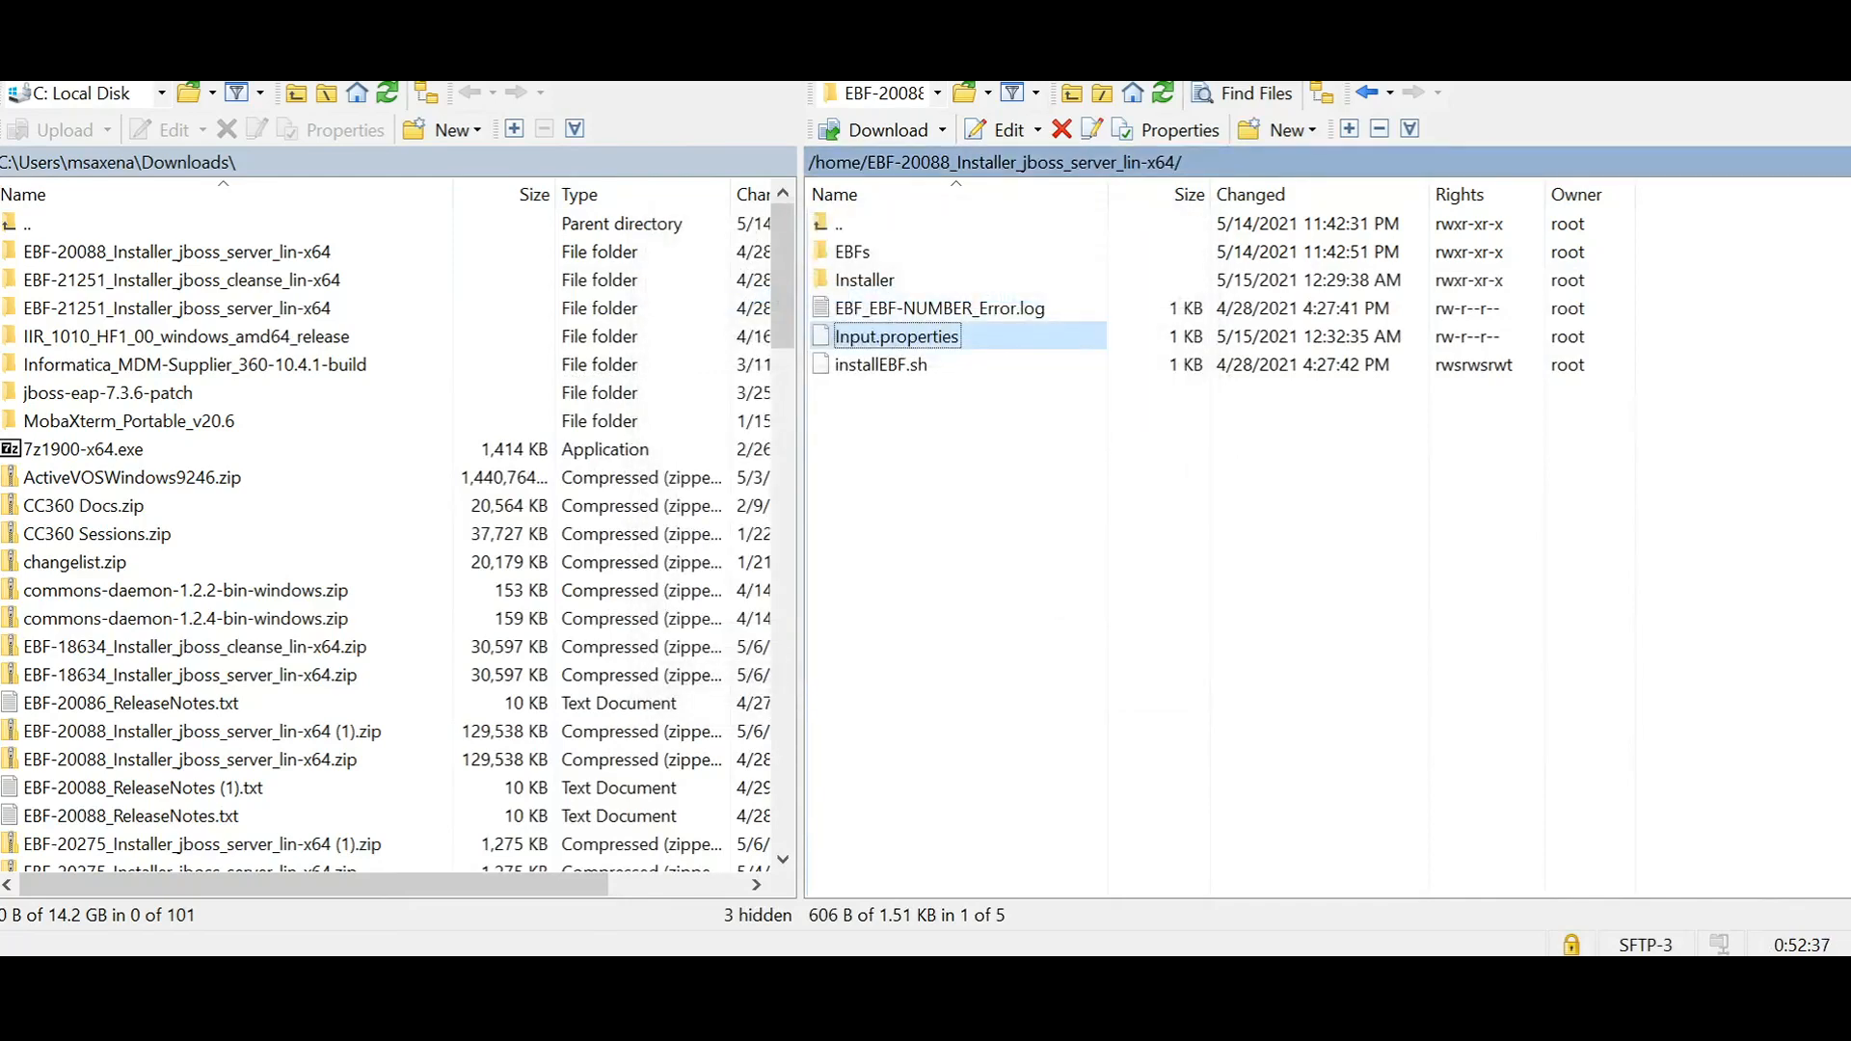
{"action": "key", "text": "alt+Tab"}
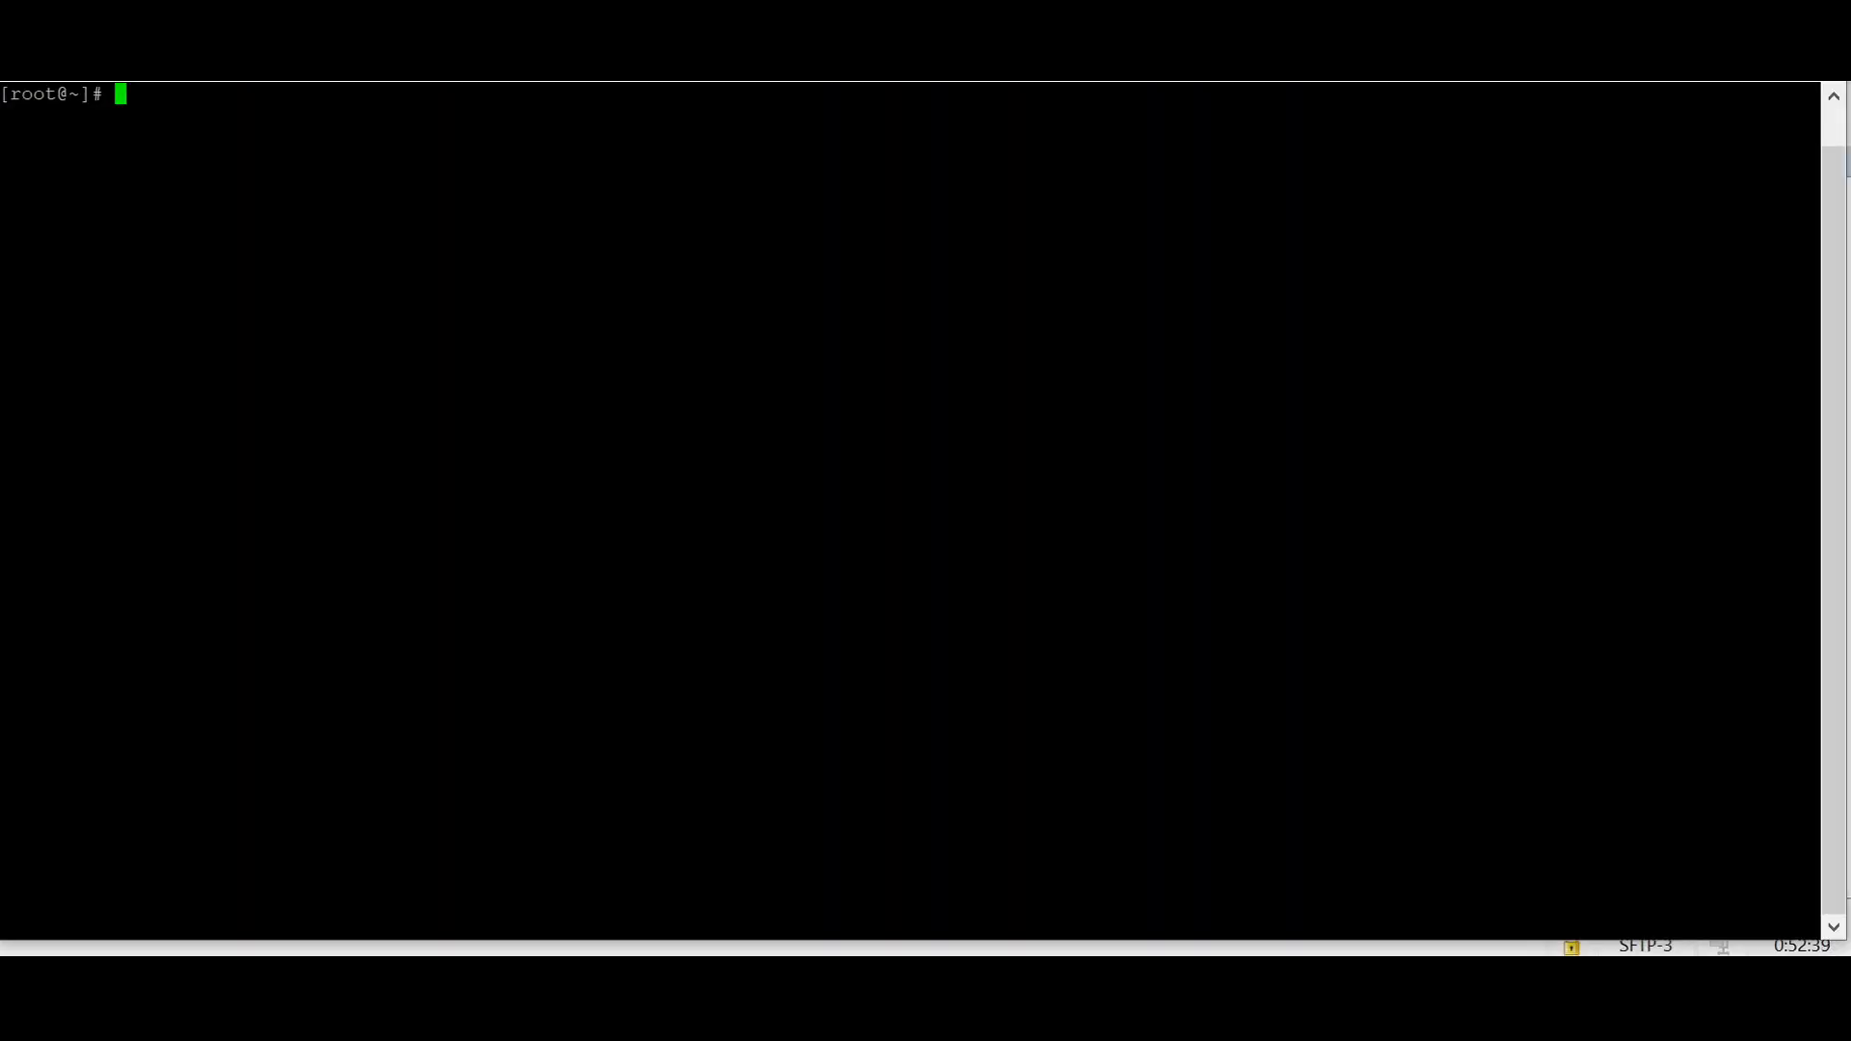
{"action": "type", "text": "cd"}
{"action": "key", "text": "shift+Insert"}
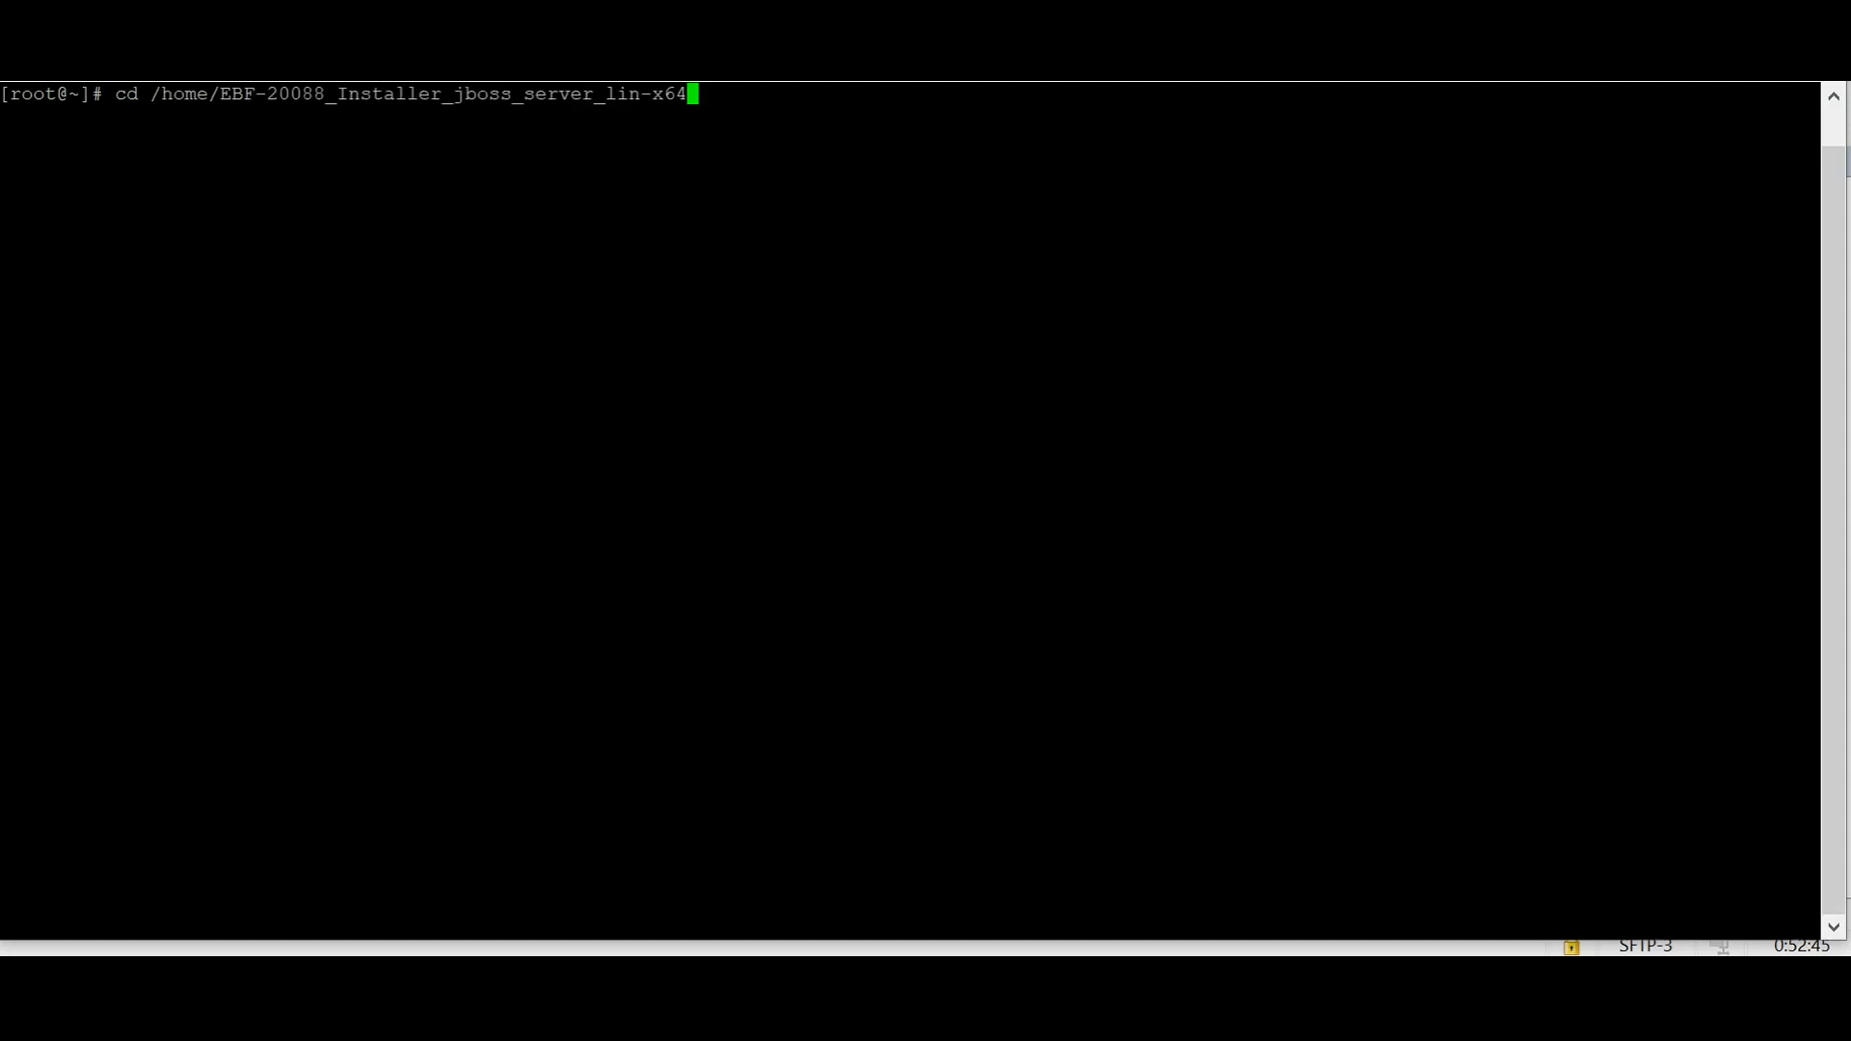
{"action": "key", "text": "Return"}
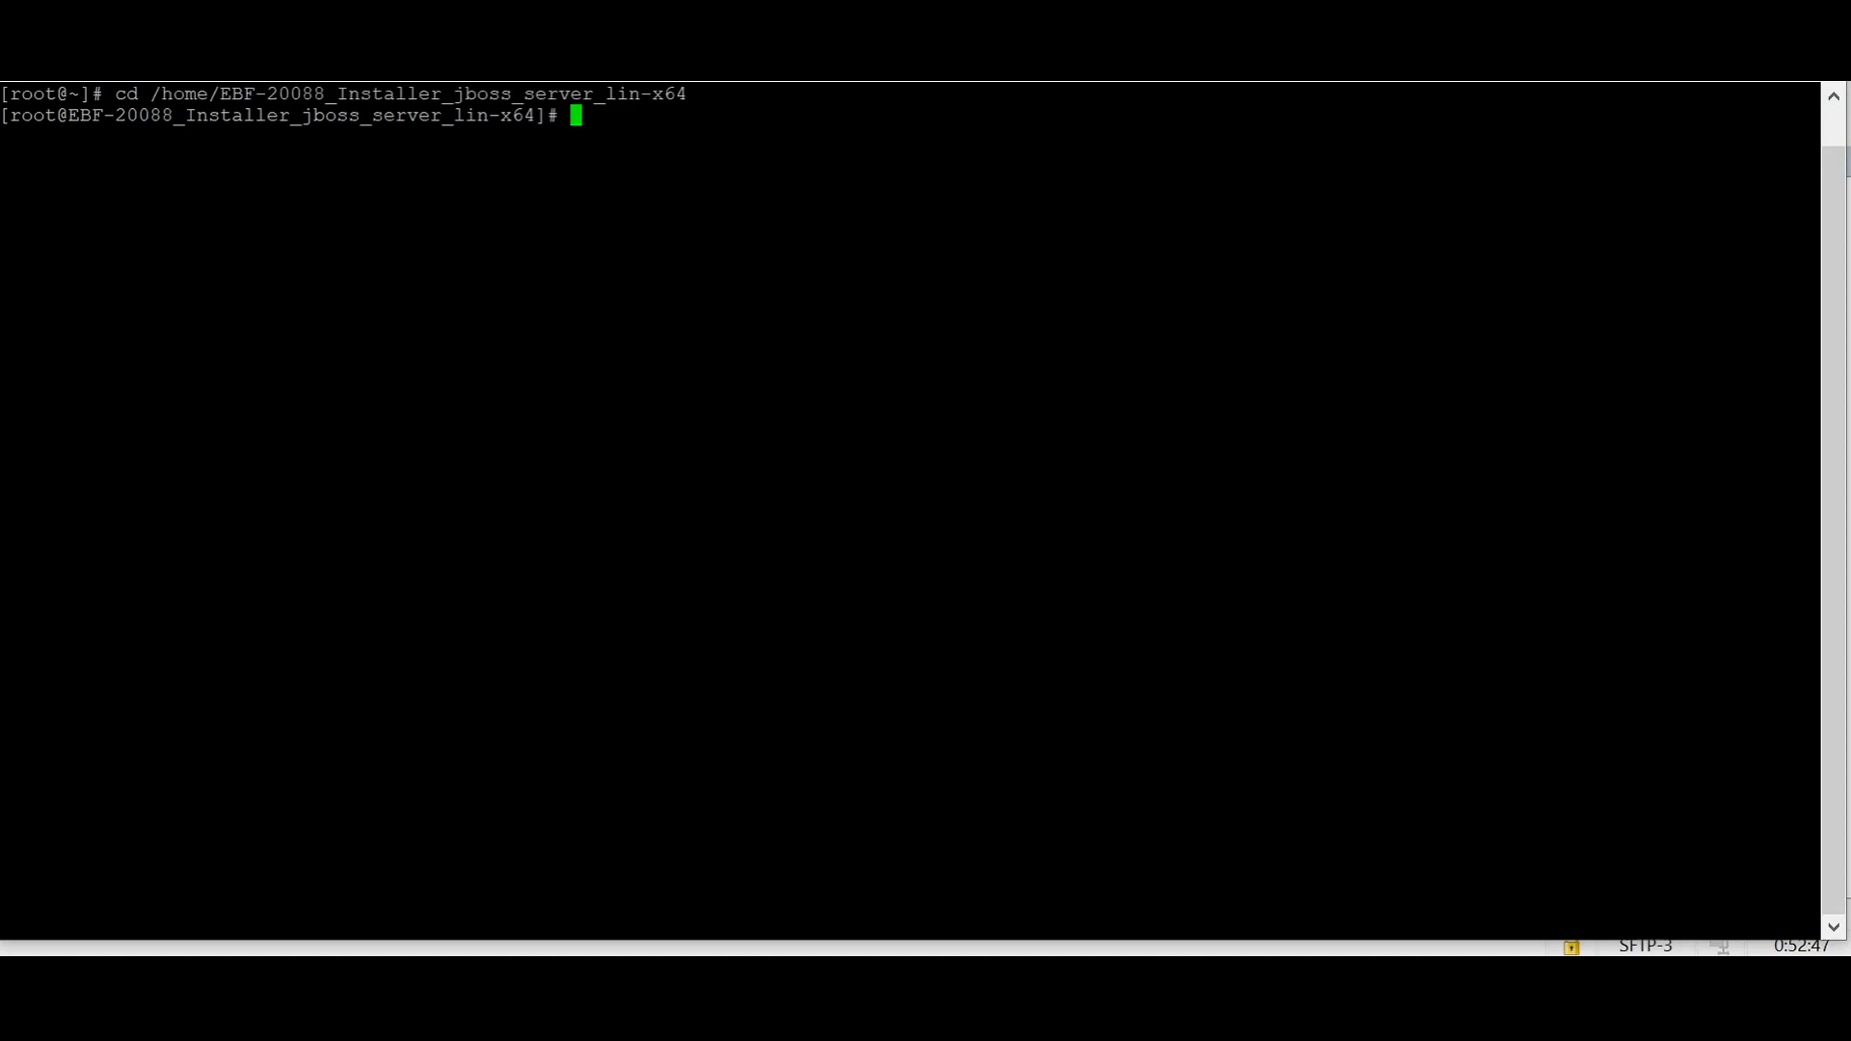
Step: Run the ./installEBF.sh script in the terminal
{"action": "type", "text": "./installEBF.sh"}
{"action": "key", "text": "Return"}
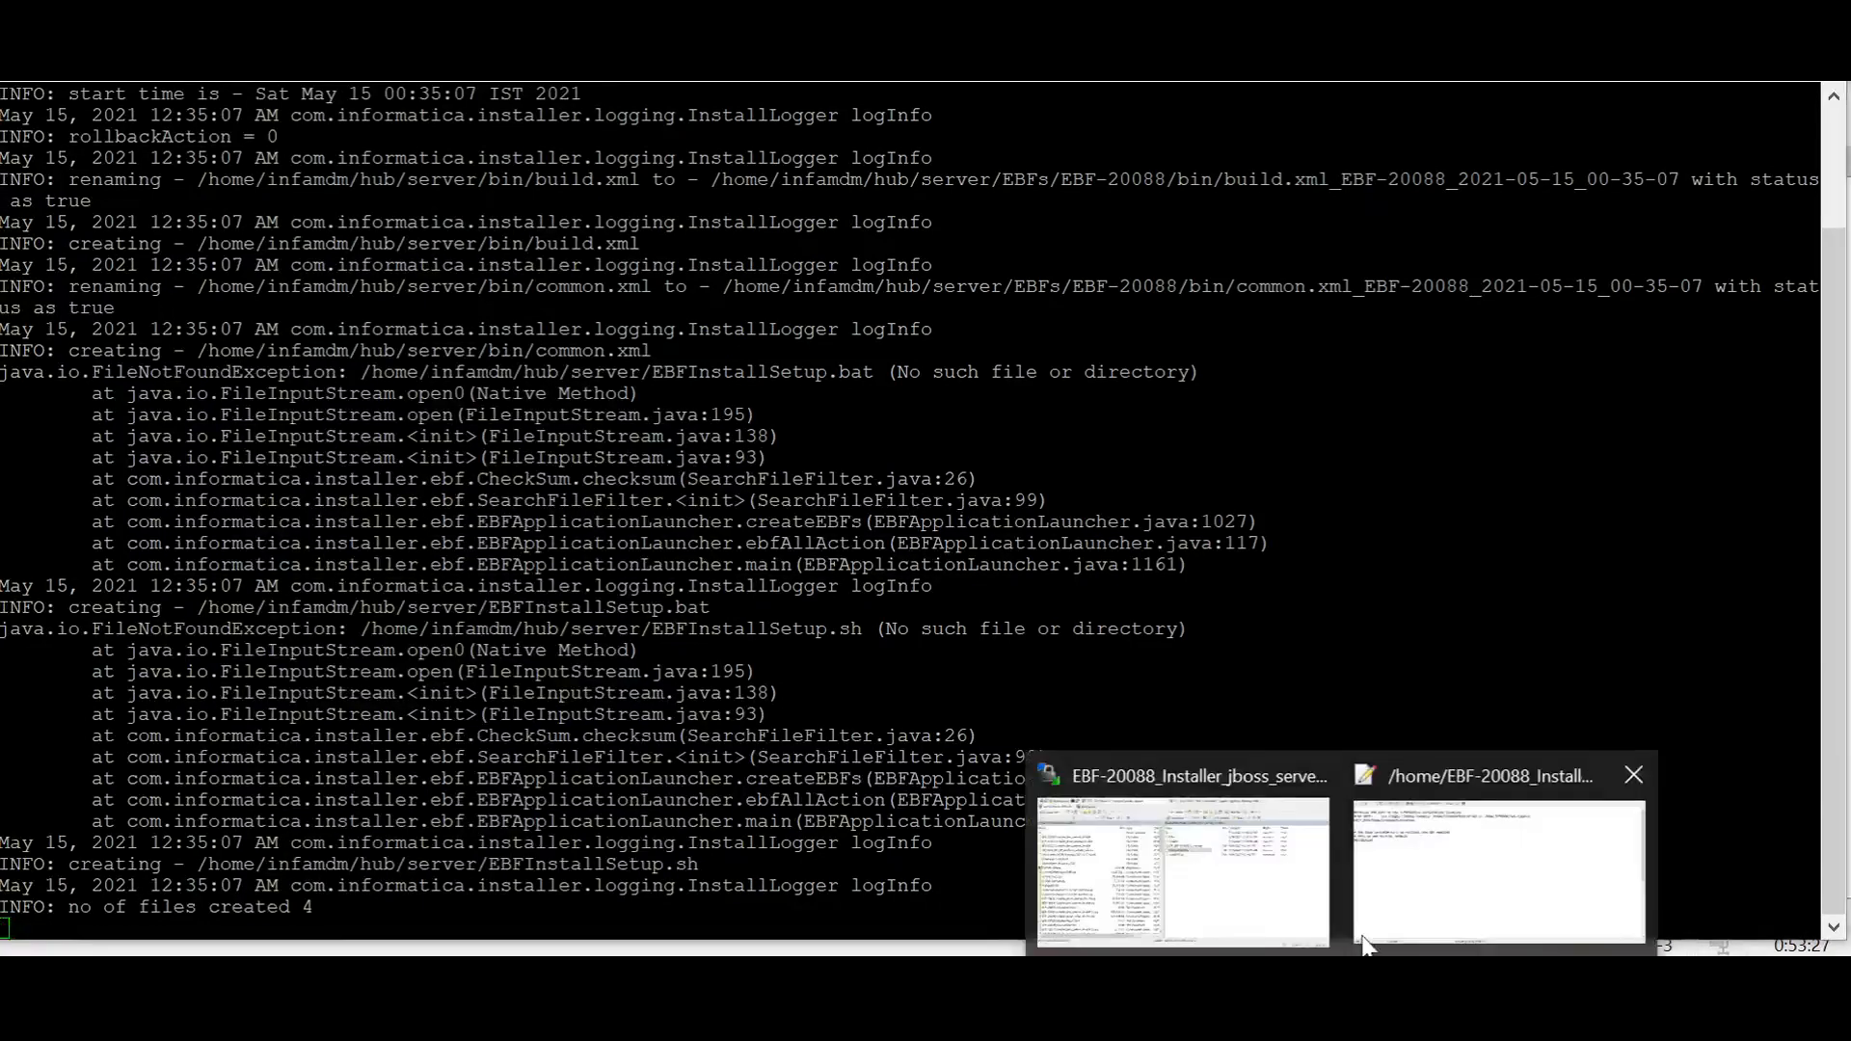
Step: Switch back to WinSCP and browse the remote side to /home/infamdm/hub/server/bin
{"action": "left_click", "coordinate": [1253, 863]}
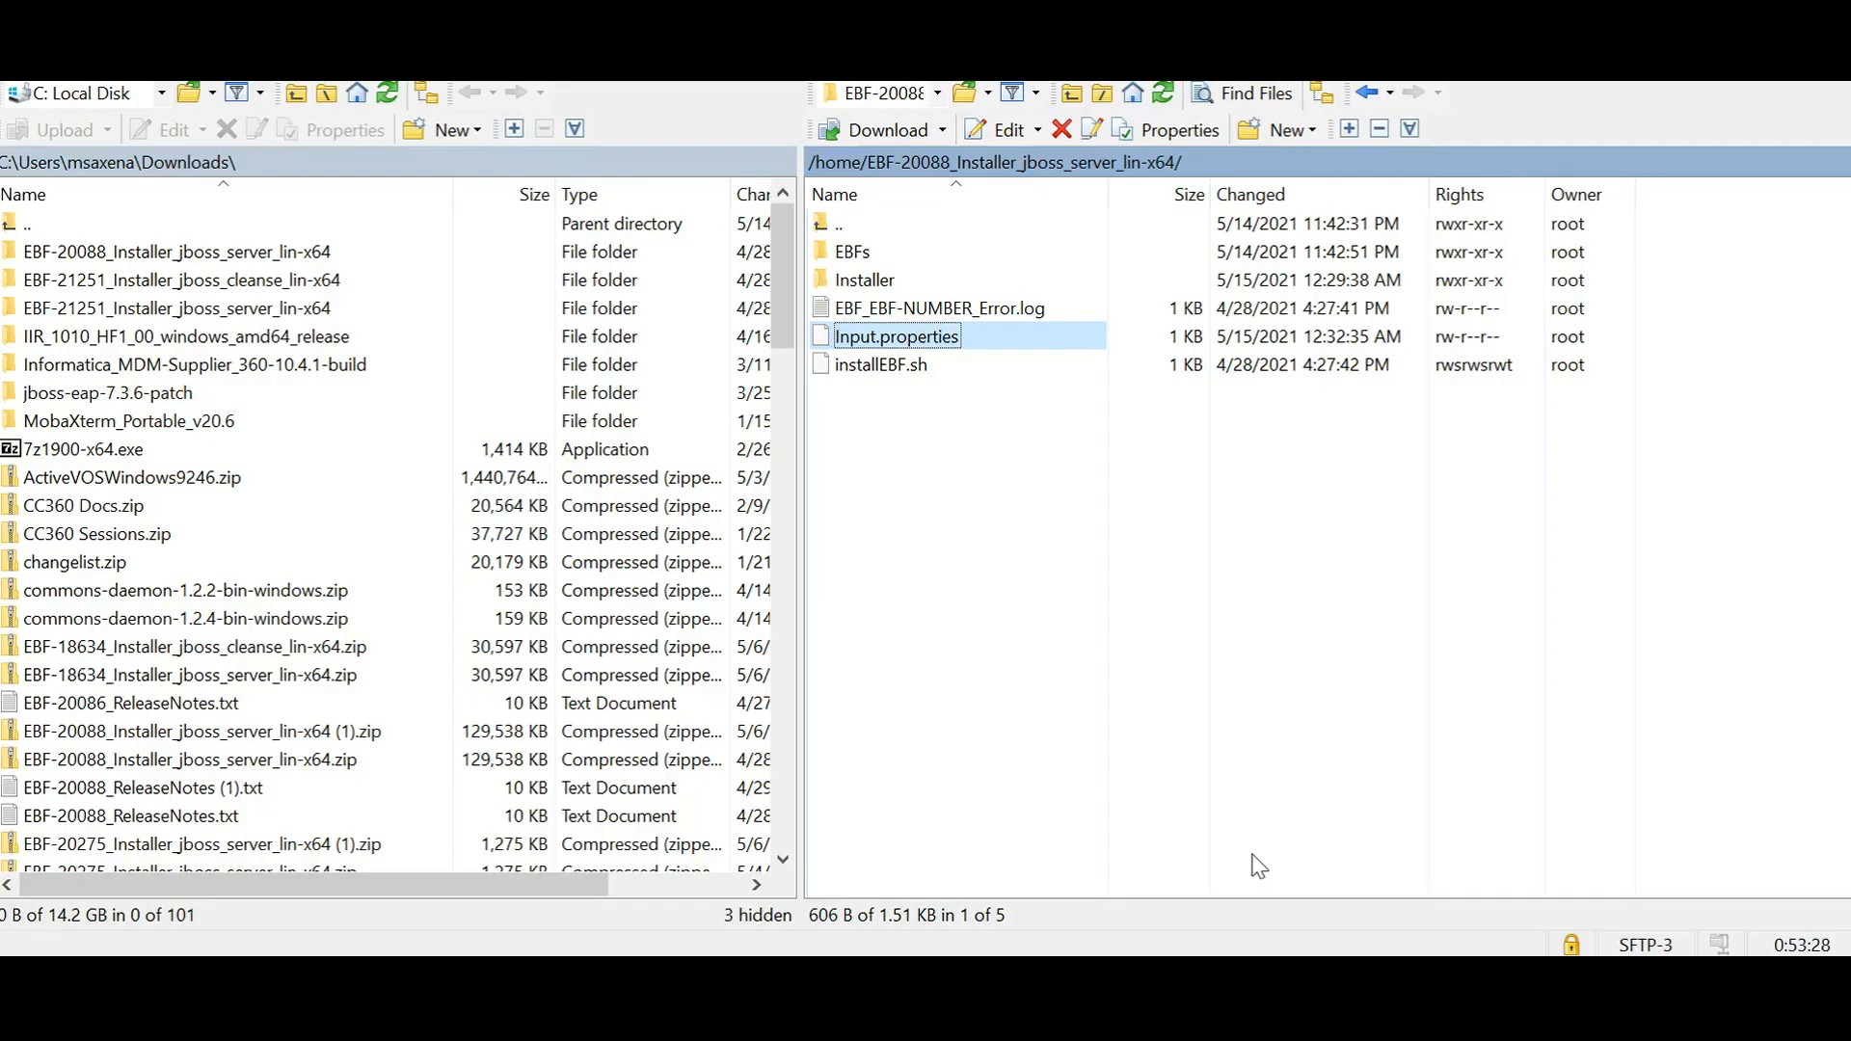
{"action": "double_click", "coordinate": [895, 224]}
{"action": "double_click", "coordinate": [915, 282]}
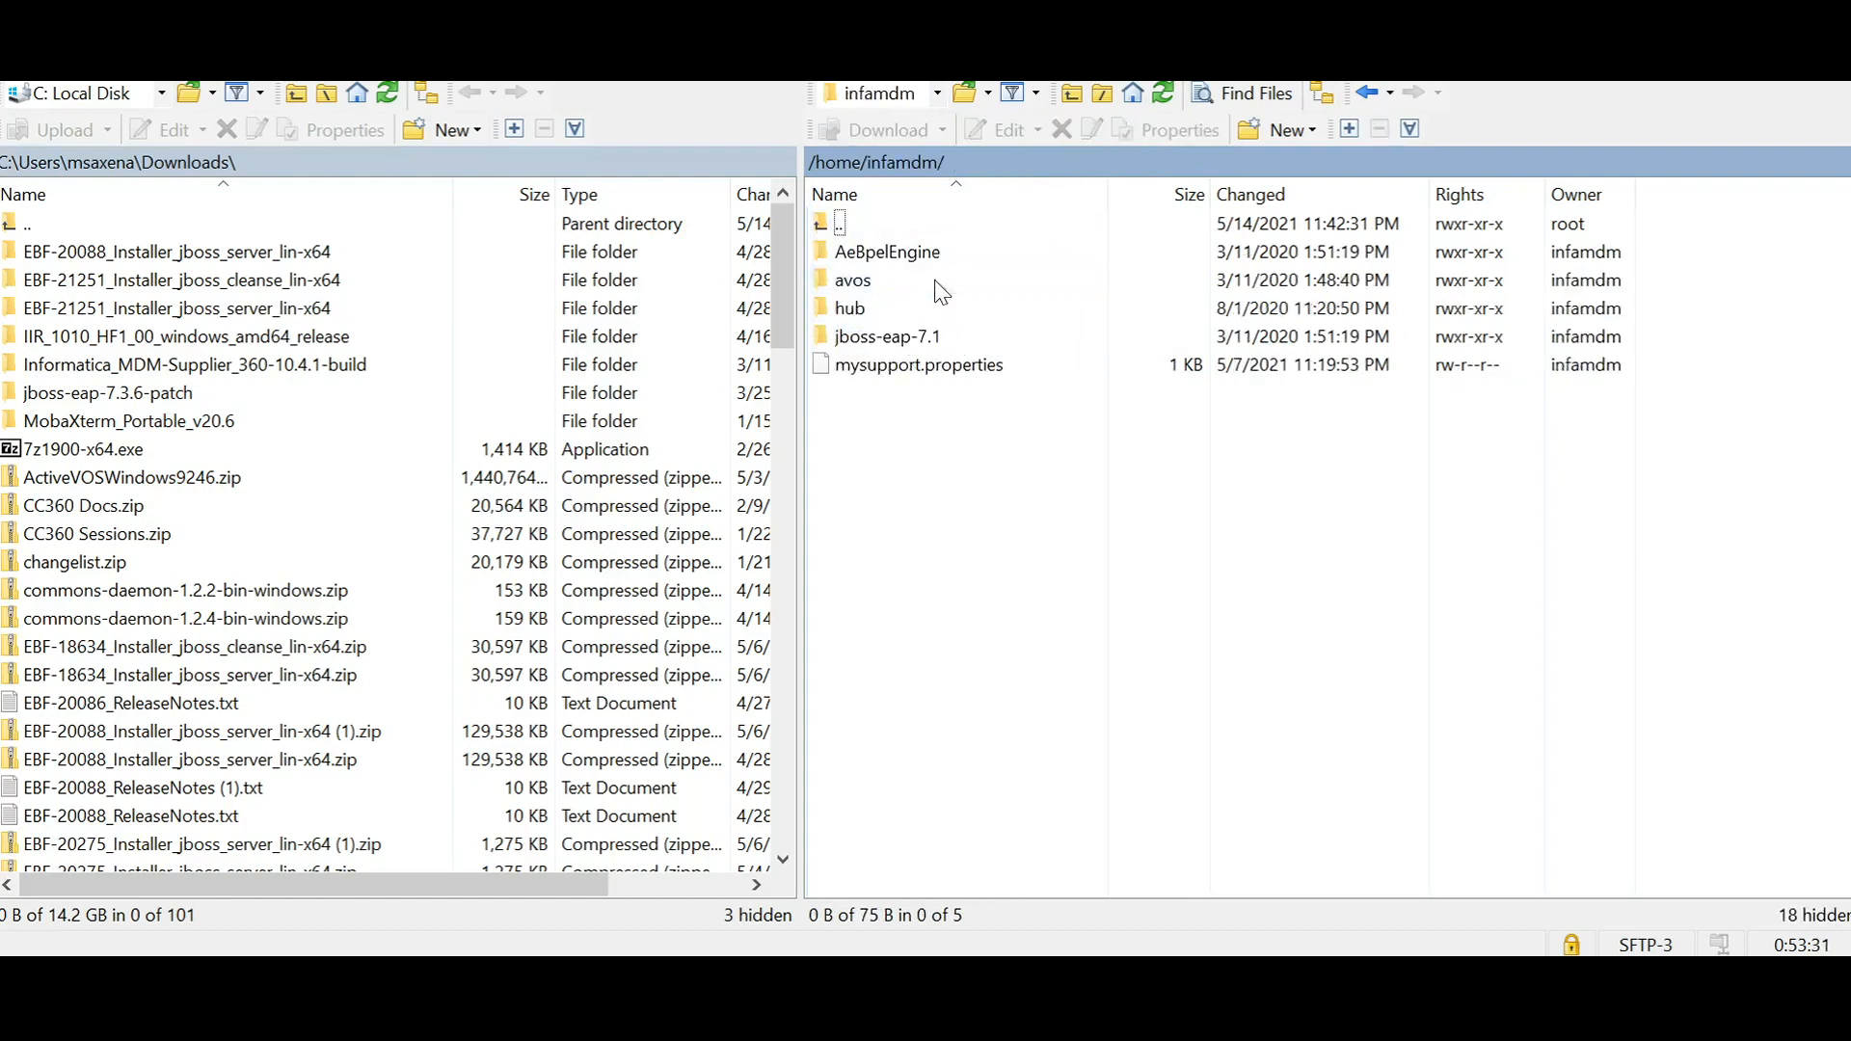
{"action": "double_click", "coordinate": [912, 303]}
{"action": "double_click", "coordinate": [910, 306]}
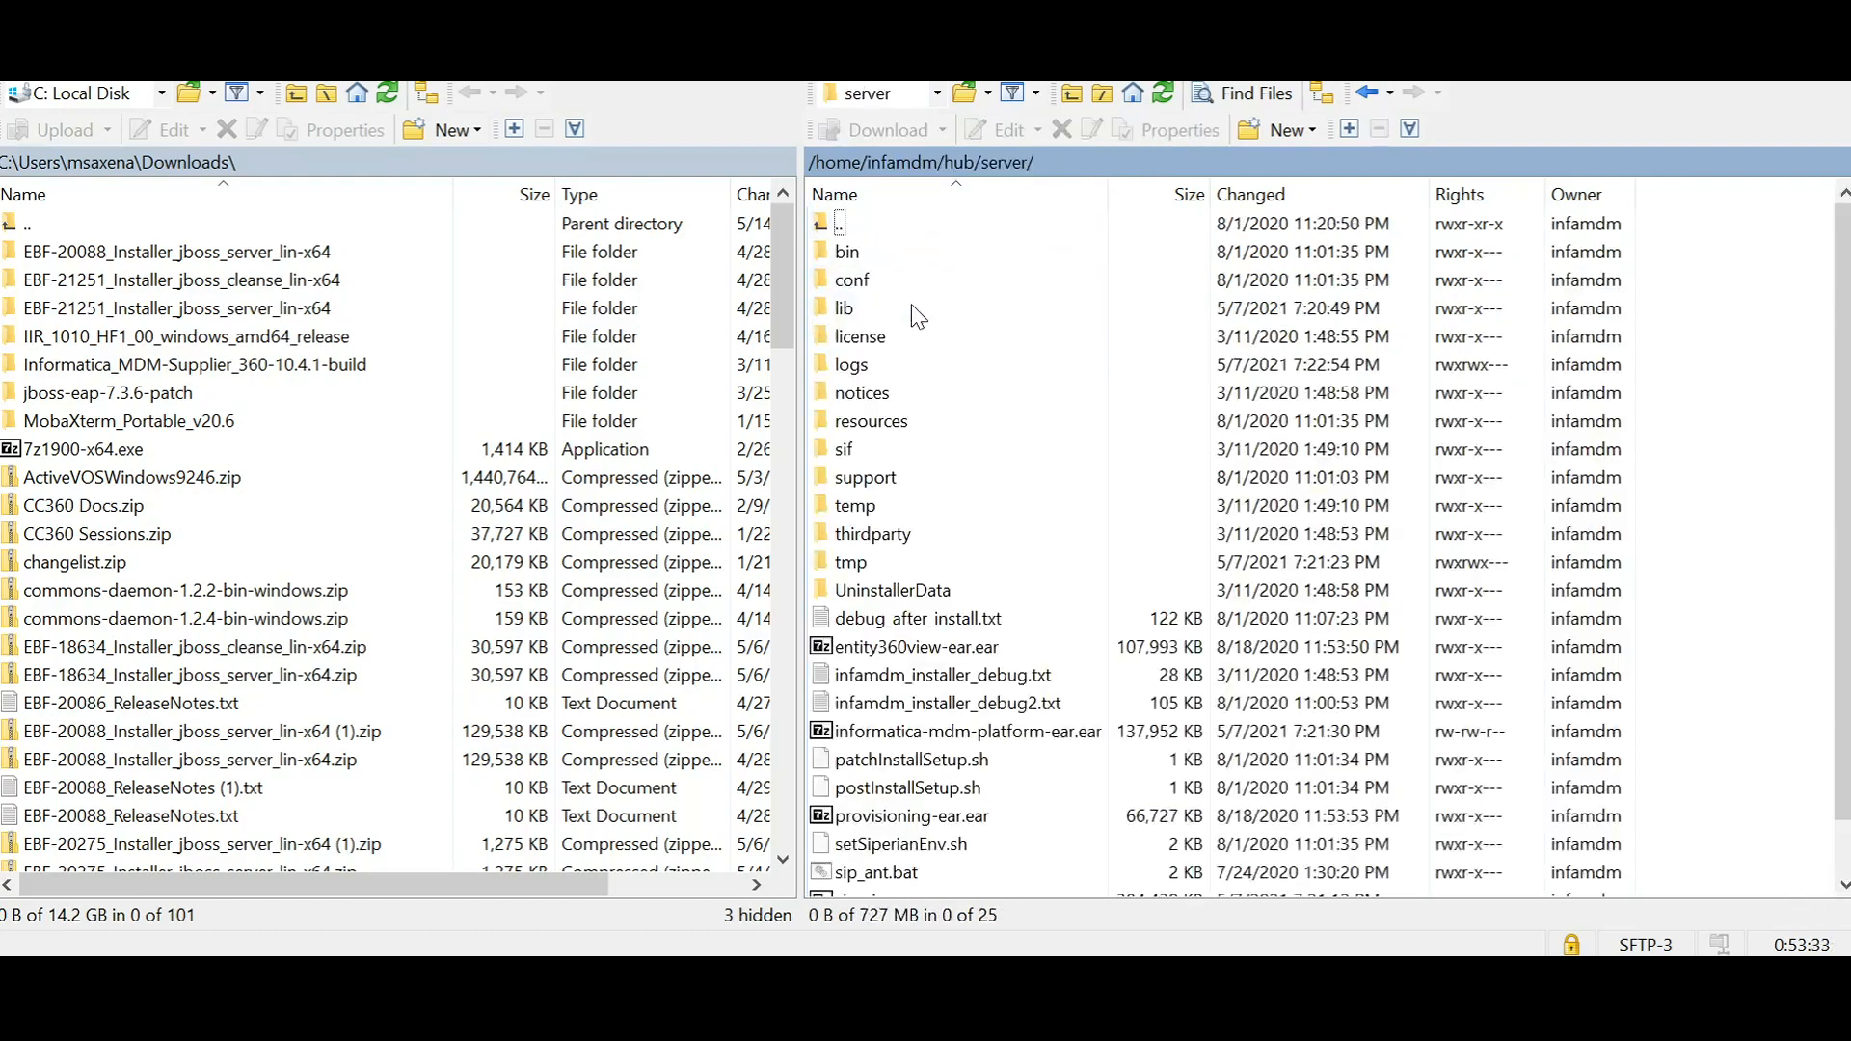
{"action": "double_click", "coordinate": [910, 309]}
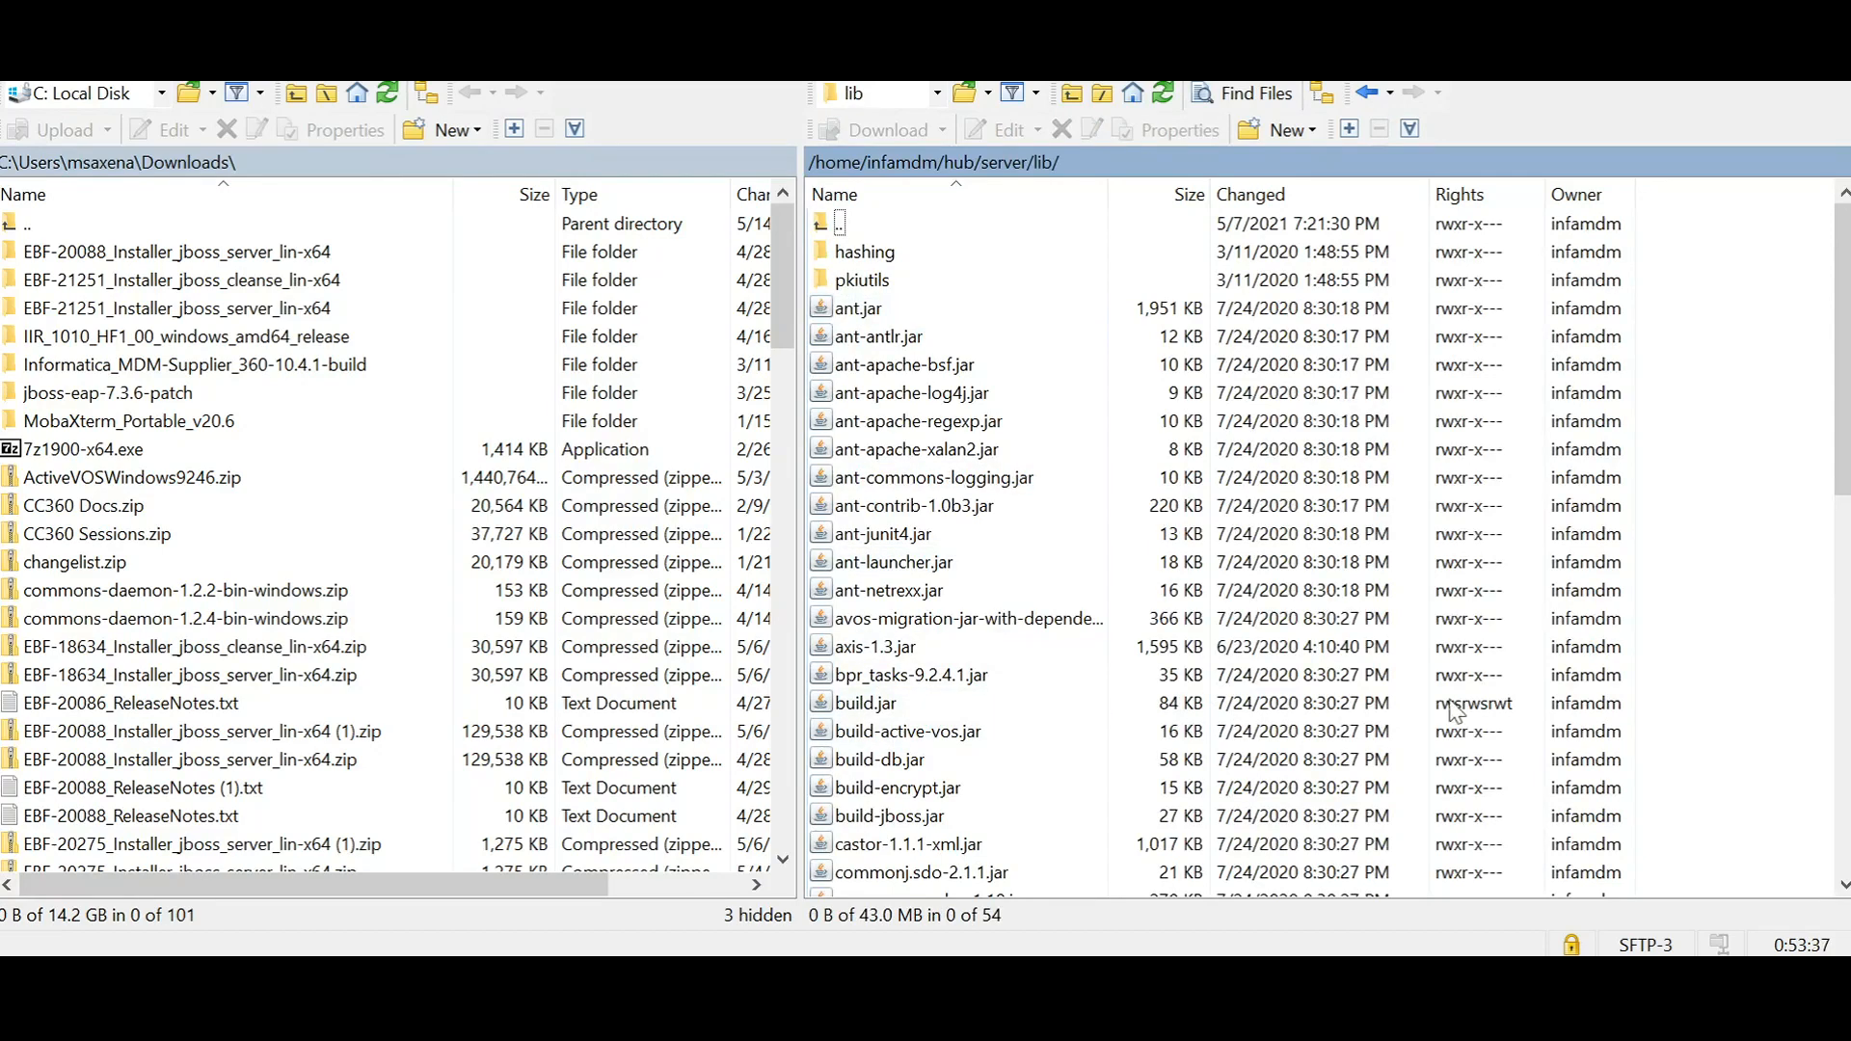
{"action": "double_click", "coordinate": [874, 232]}
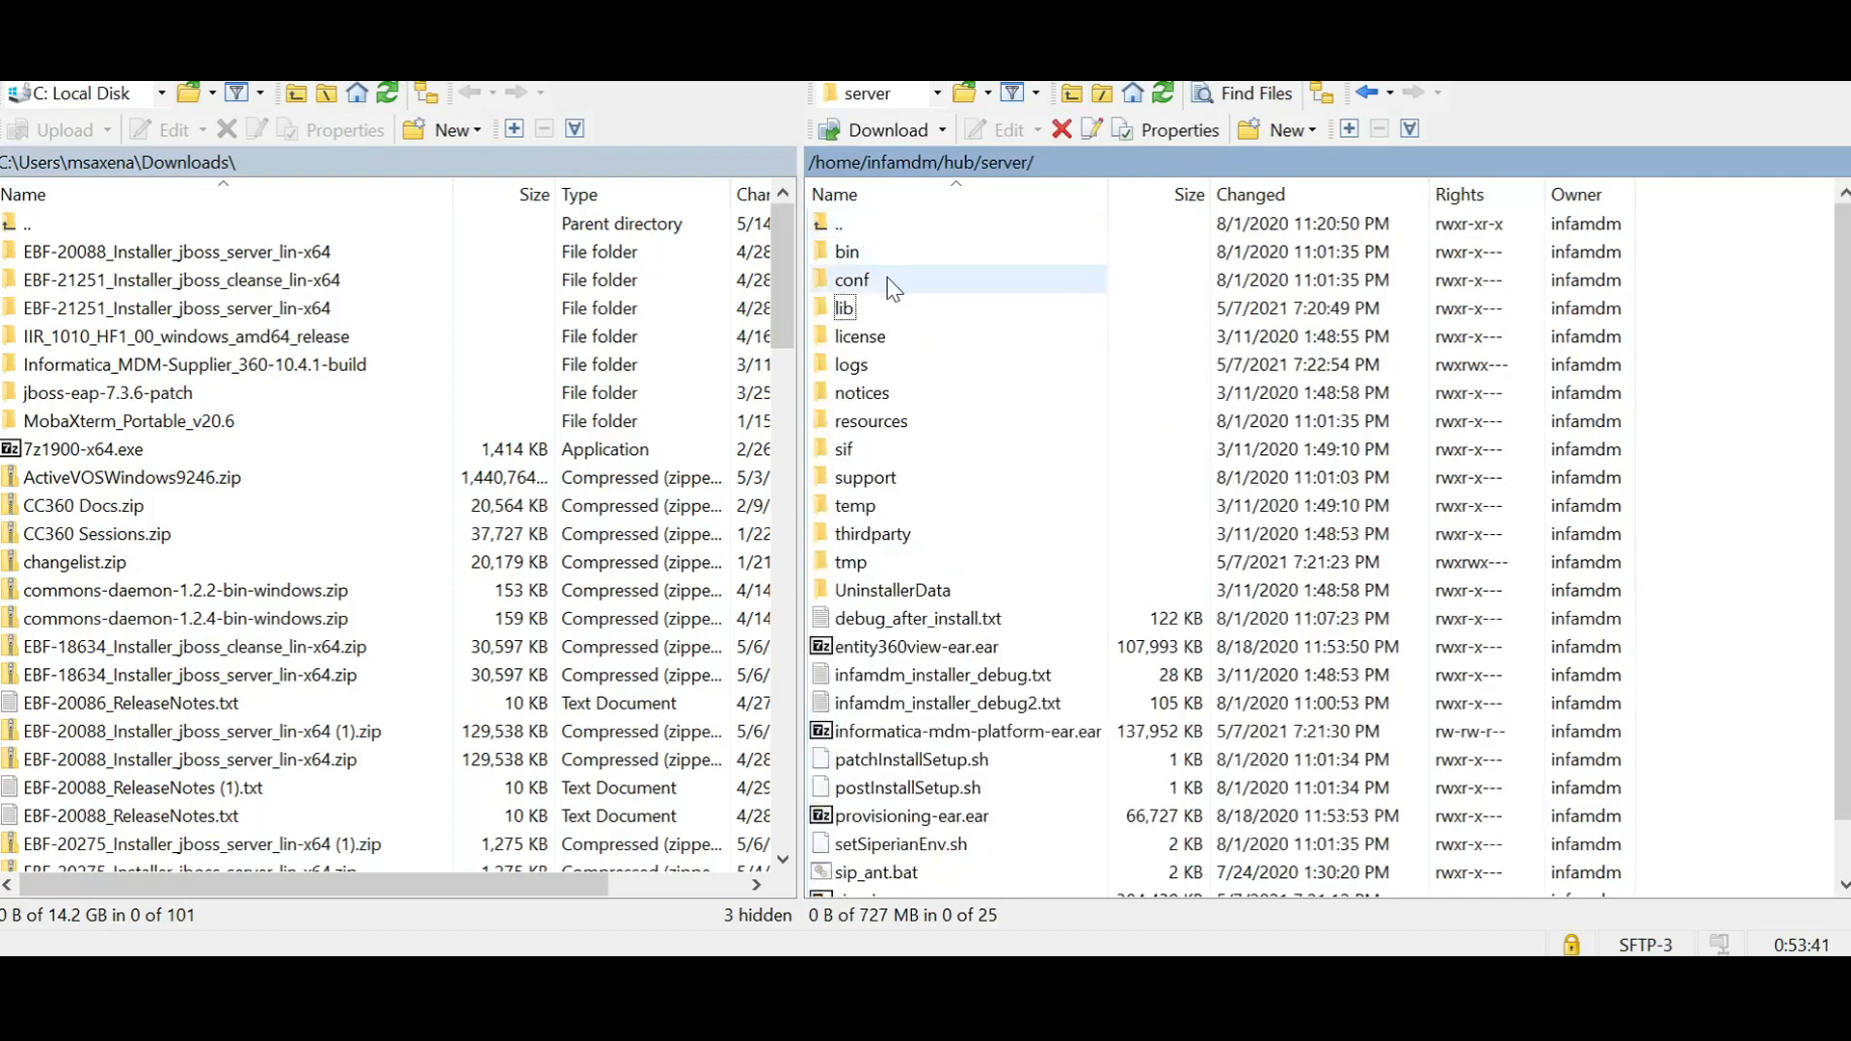
{"action": "double_click", "coordinate": [896, 256]}
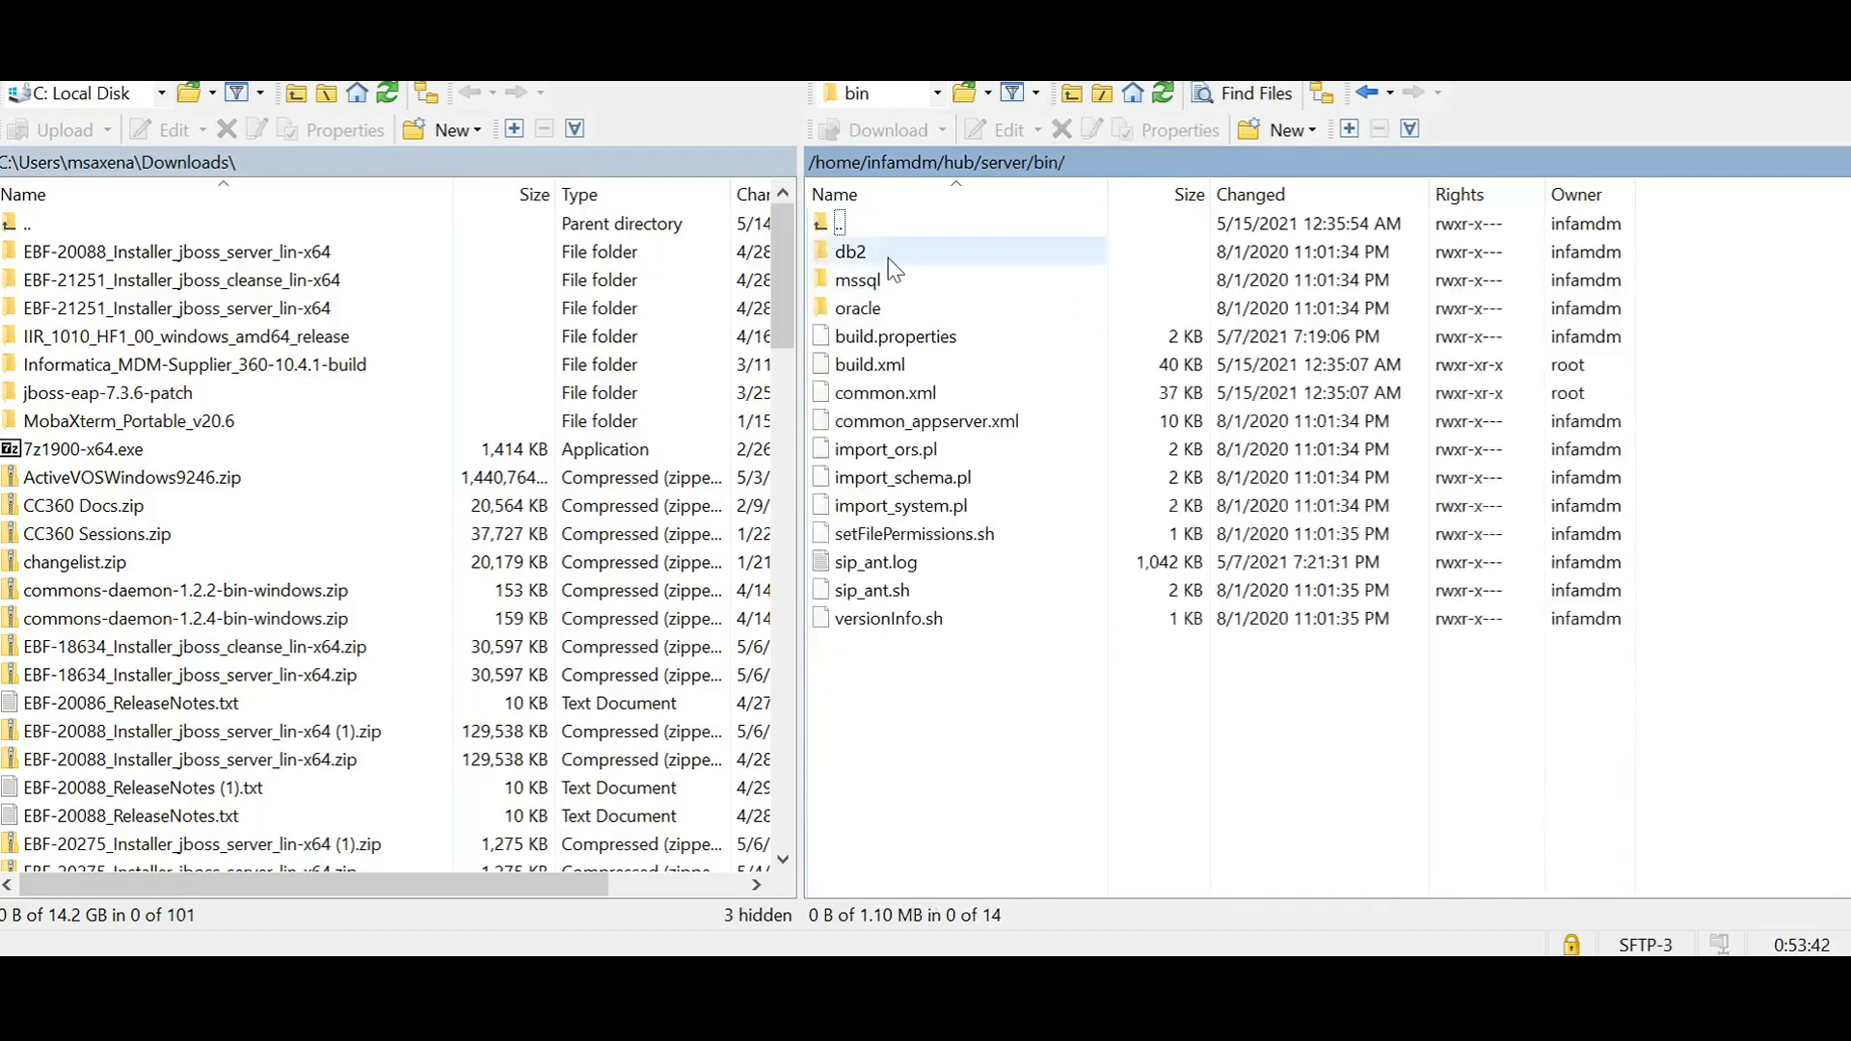
{"action": "left_click", "coordinate": [885, 340]}
{"action": "right_click", "coordinate": [888, 347]}
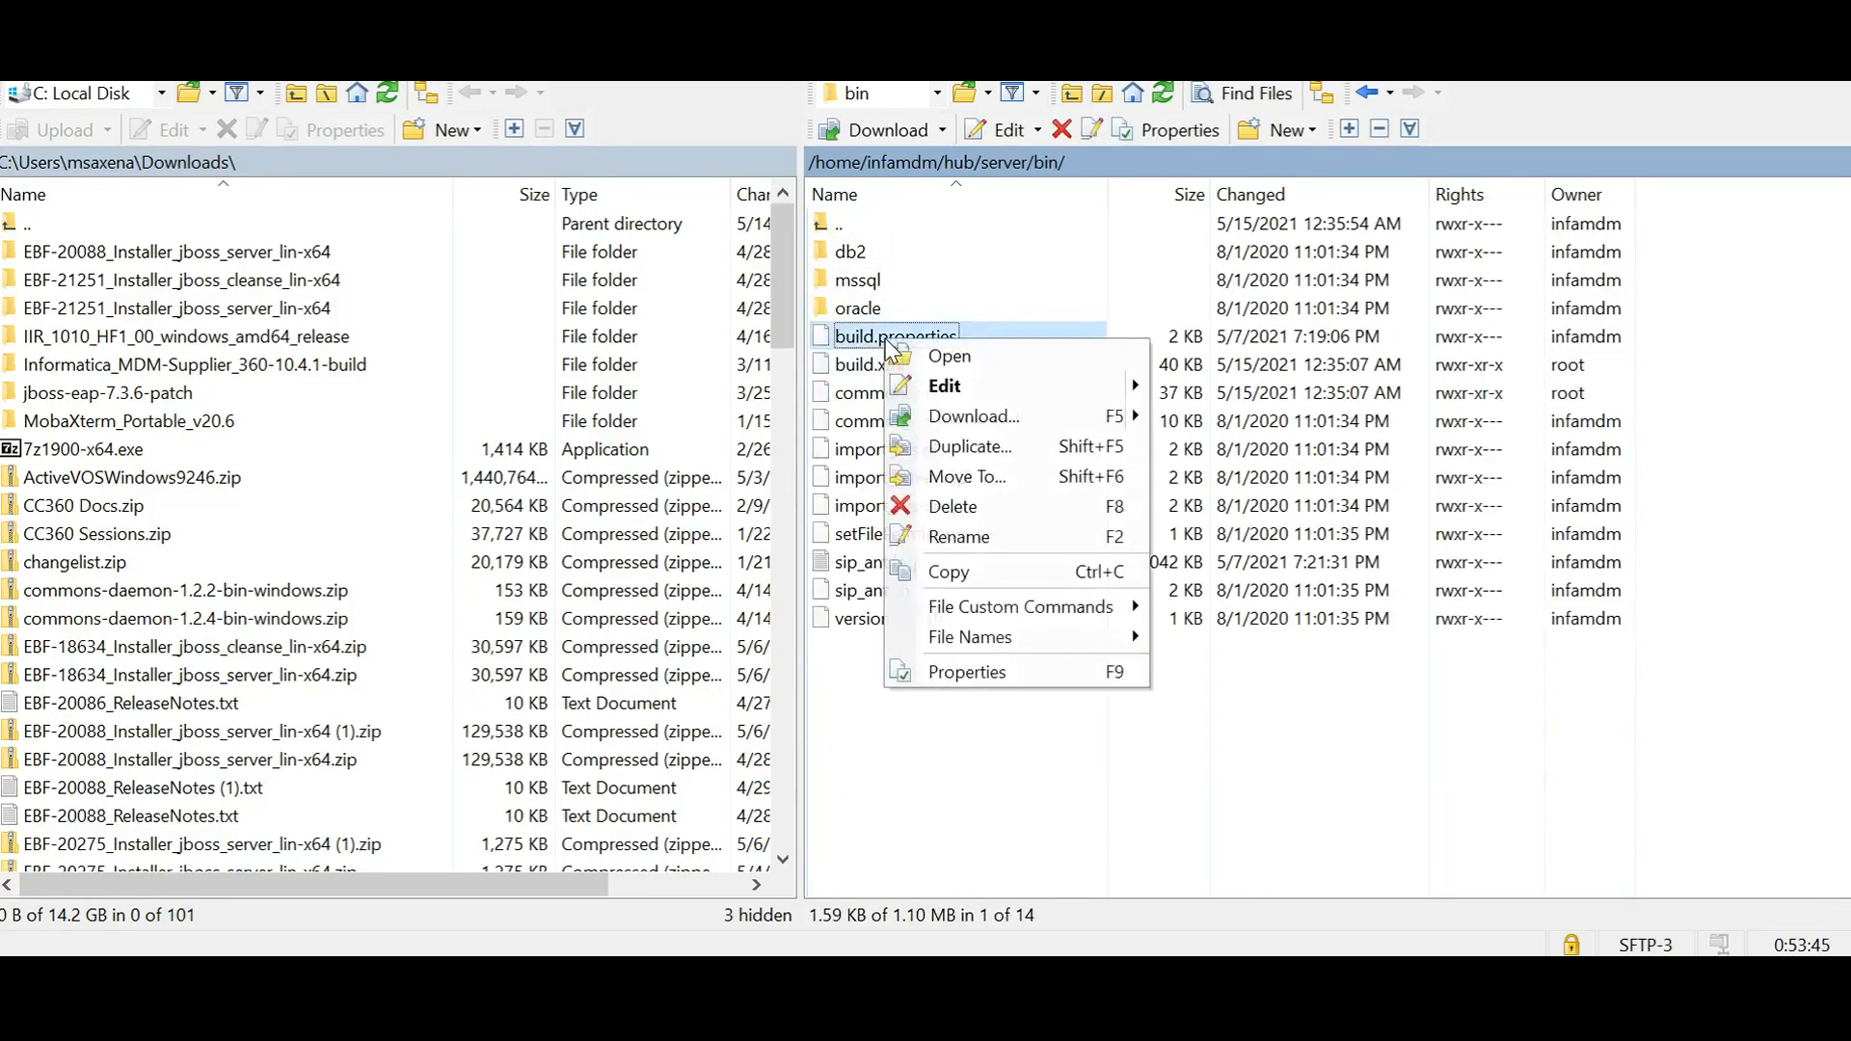
{"action": "mouse_move", "coordinate": [976, 394]}
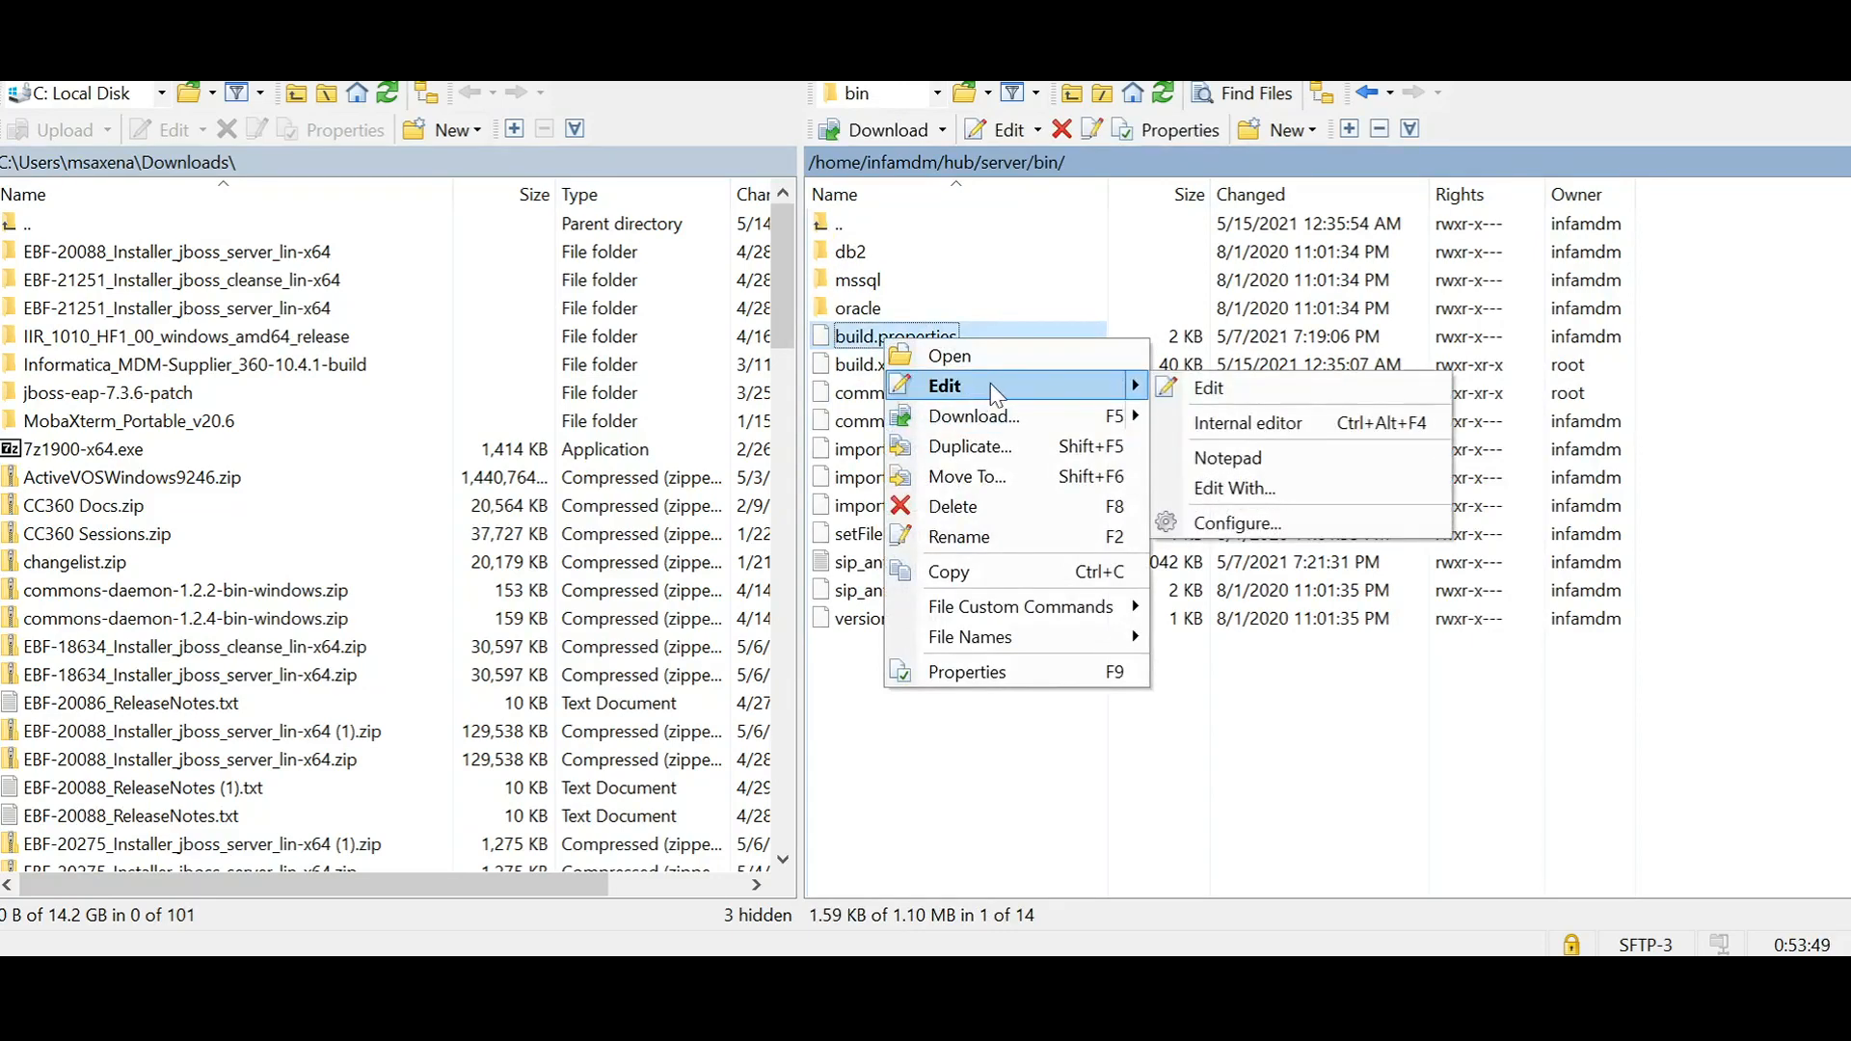
{"action": "left_click", "coordinate": [998, 358]}
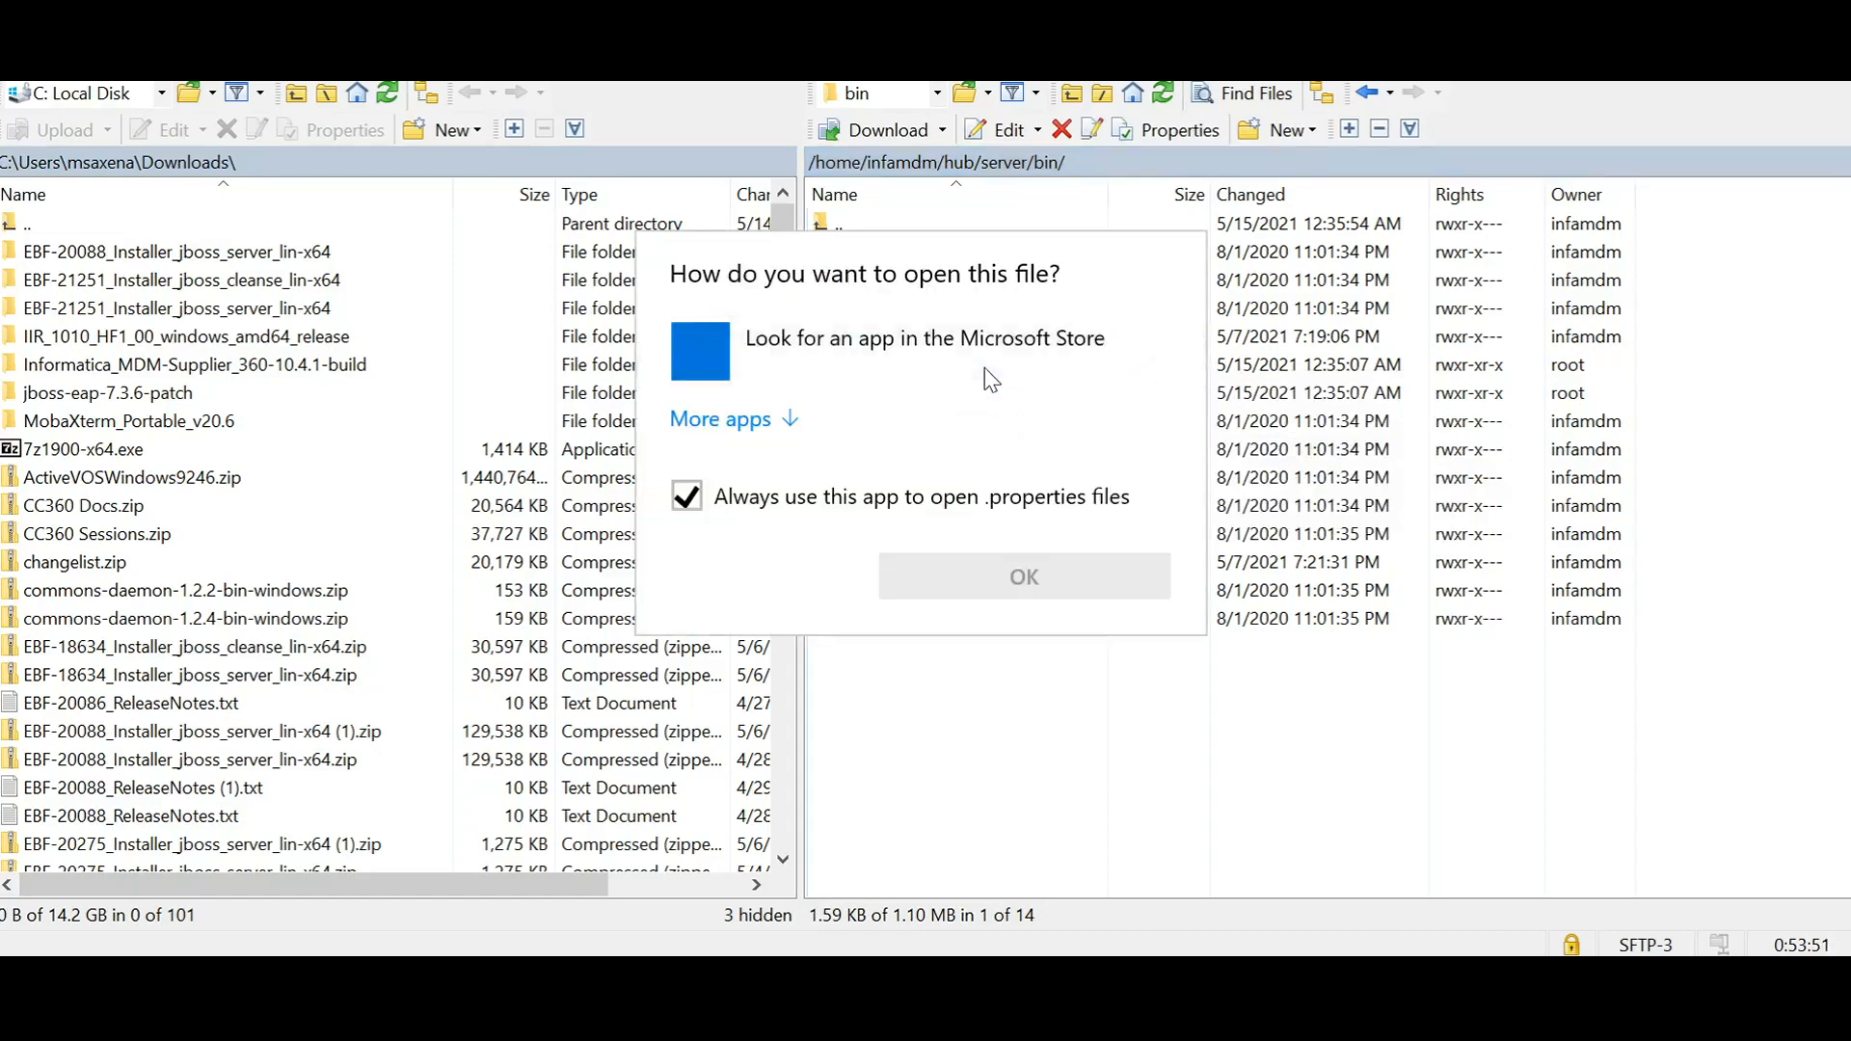
{"action": "left_click", "coordinate": [1019, 679]}
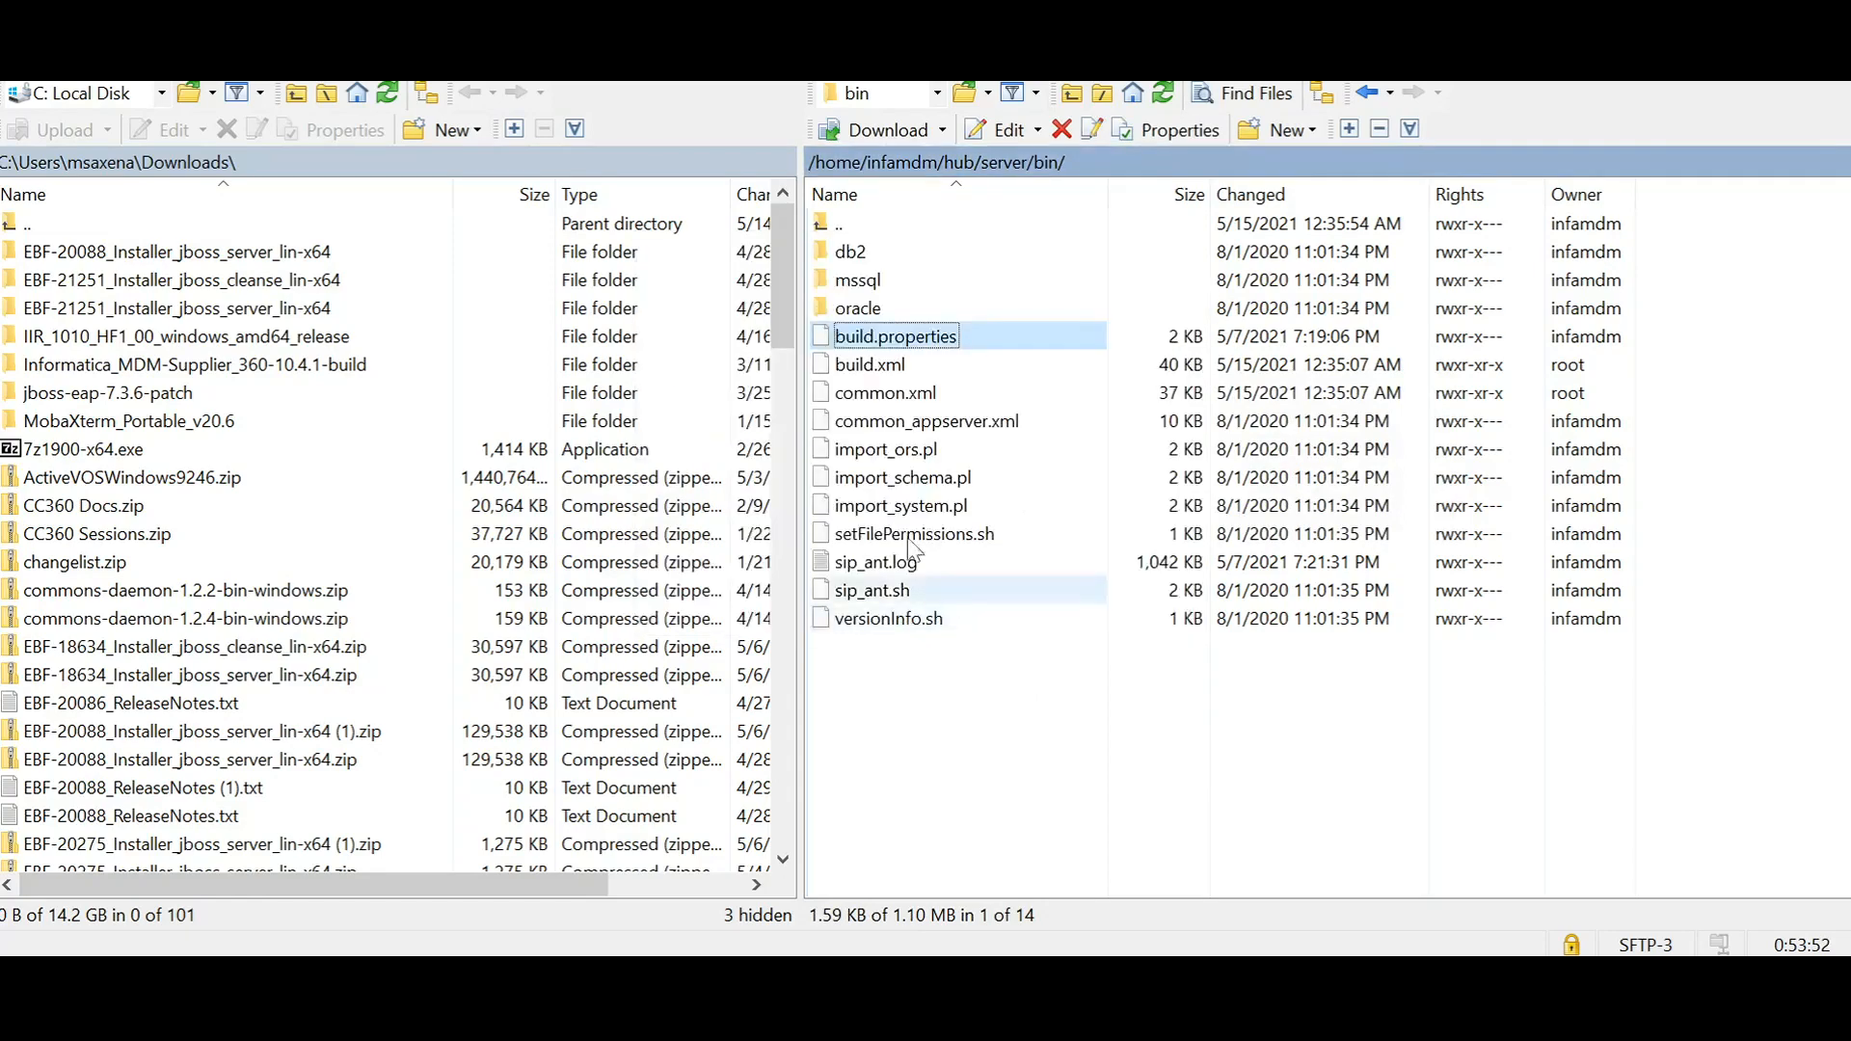
Step: Open build.properties from the remote bin folder for editing and add a "console.hostname=" line below deploy.wait.time
{"action": "right_click", "coordinate": [990, 338]}
{"action": "left_click", "coordinate": [1070, 383]}
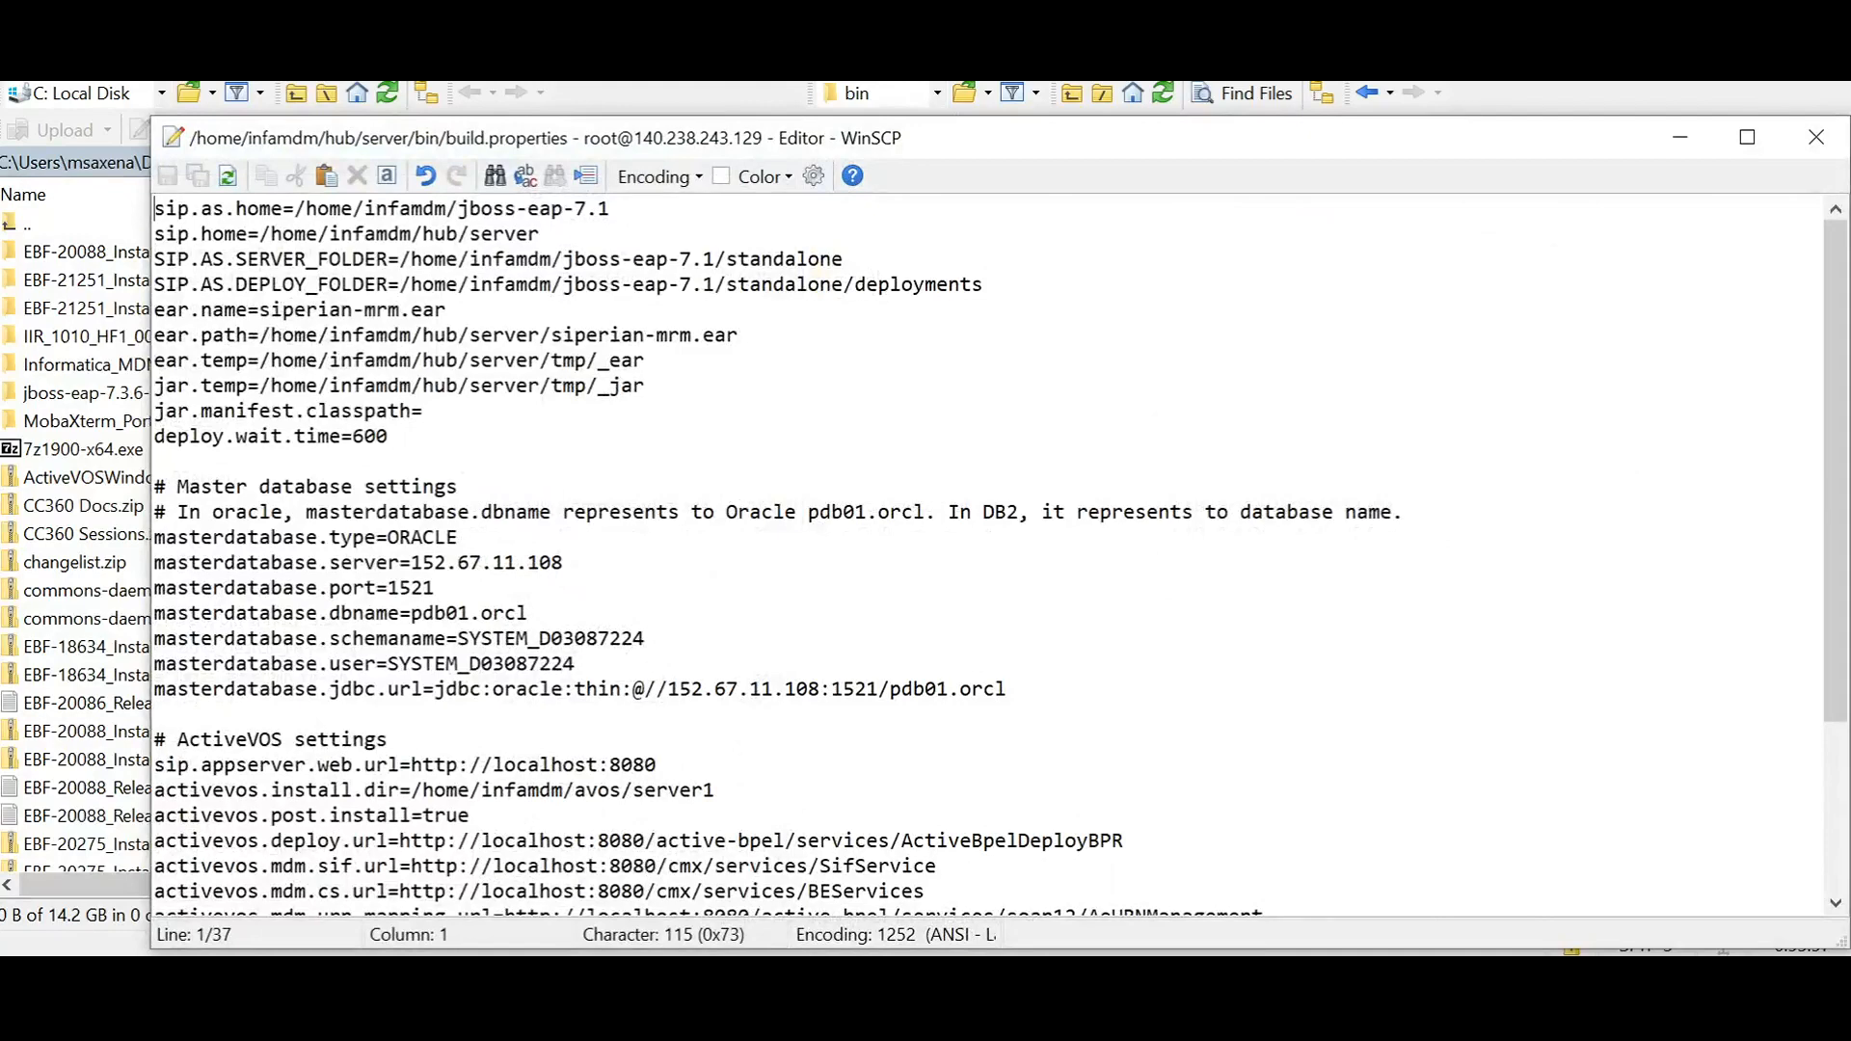
{"action": "scroll", "coordinate": [1000, 556], "scroll_direction": "down", "scroll_amount": 3}
{"action": "scroll", "coordinate": [1000, 556], "scroll_direction": "up", "scroll_amount": 4}
{"action": "left_click", "coordinate": [388, 437]}
{"action": "key", "text": "Return"}
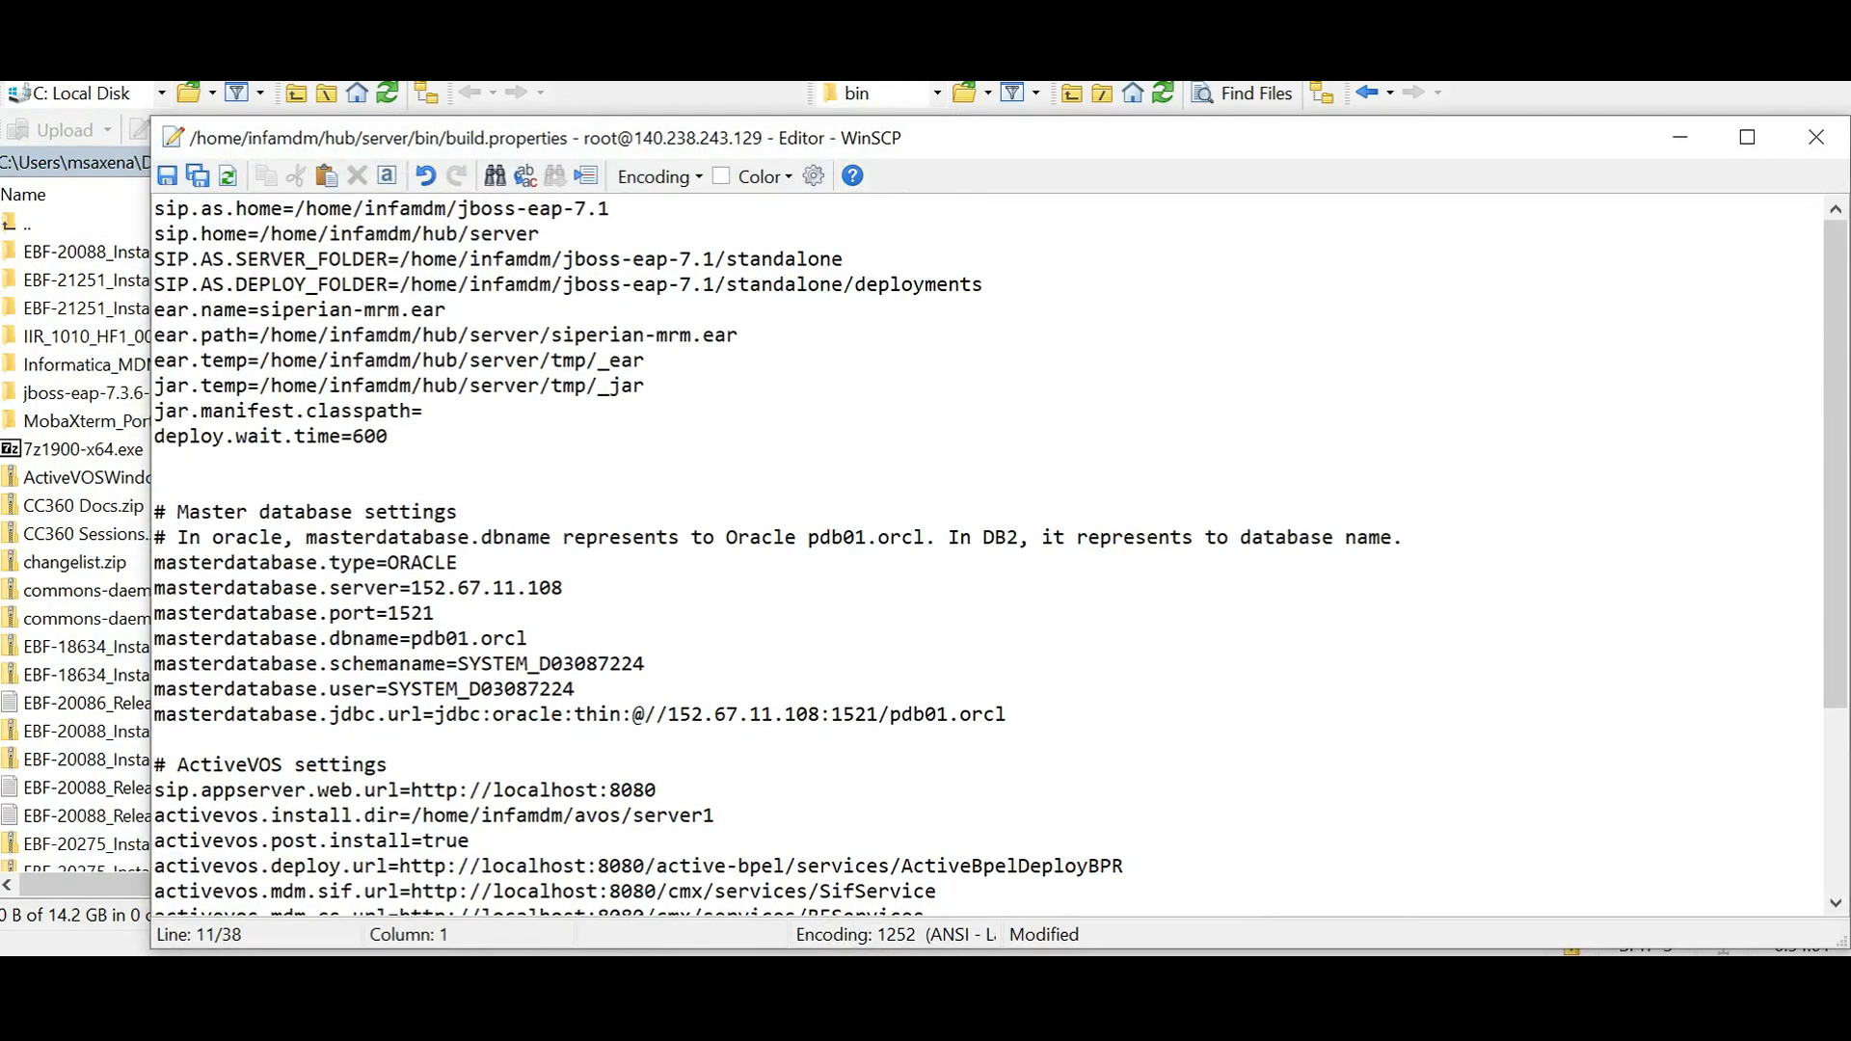
{"action": "type", "text": "console.hostname="}
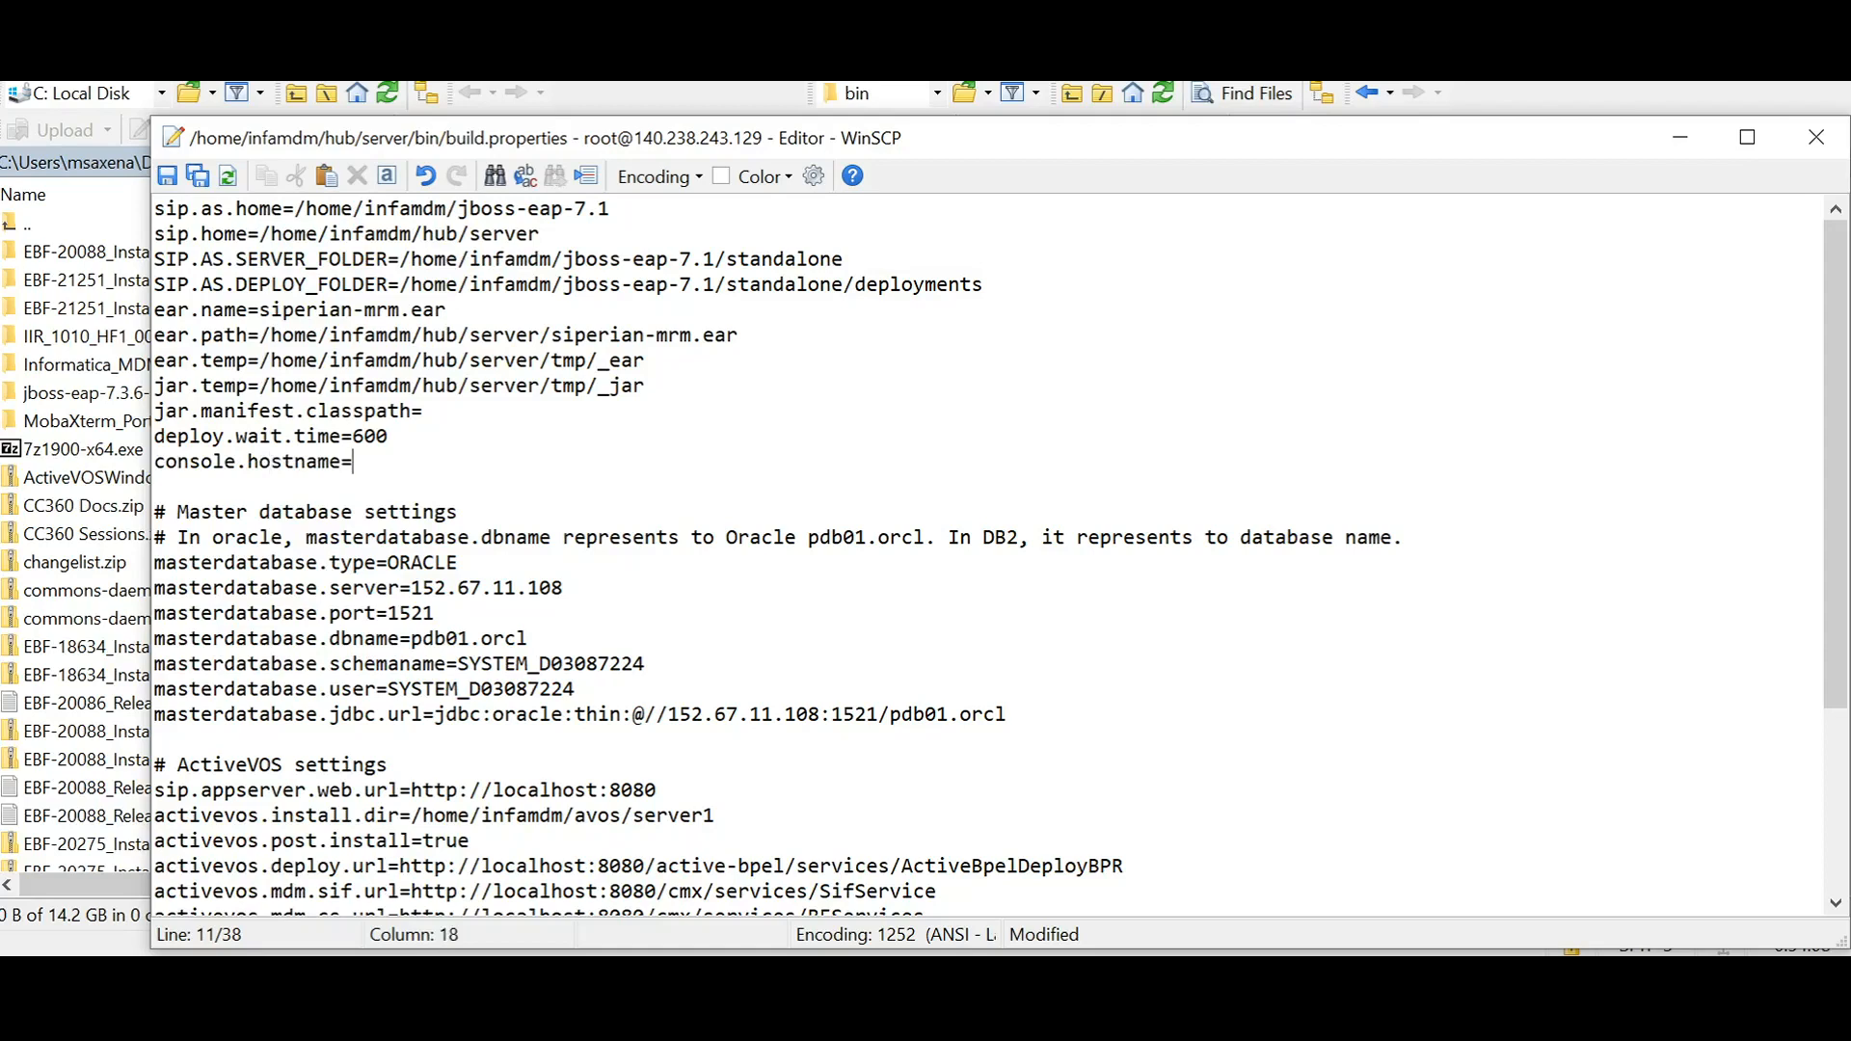
Step: Add a "console.webport=" line directly below console.hostname in build.properties
{"action": "key", "text": "Return"}
{"action": "type", "text": "con"}
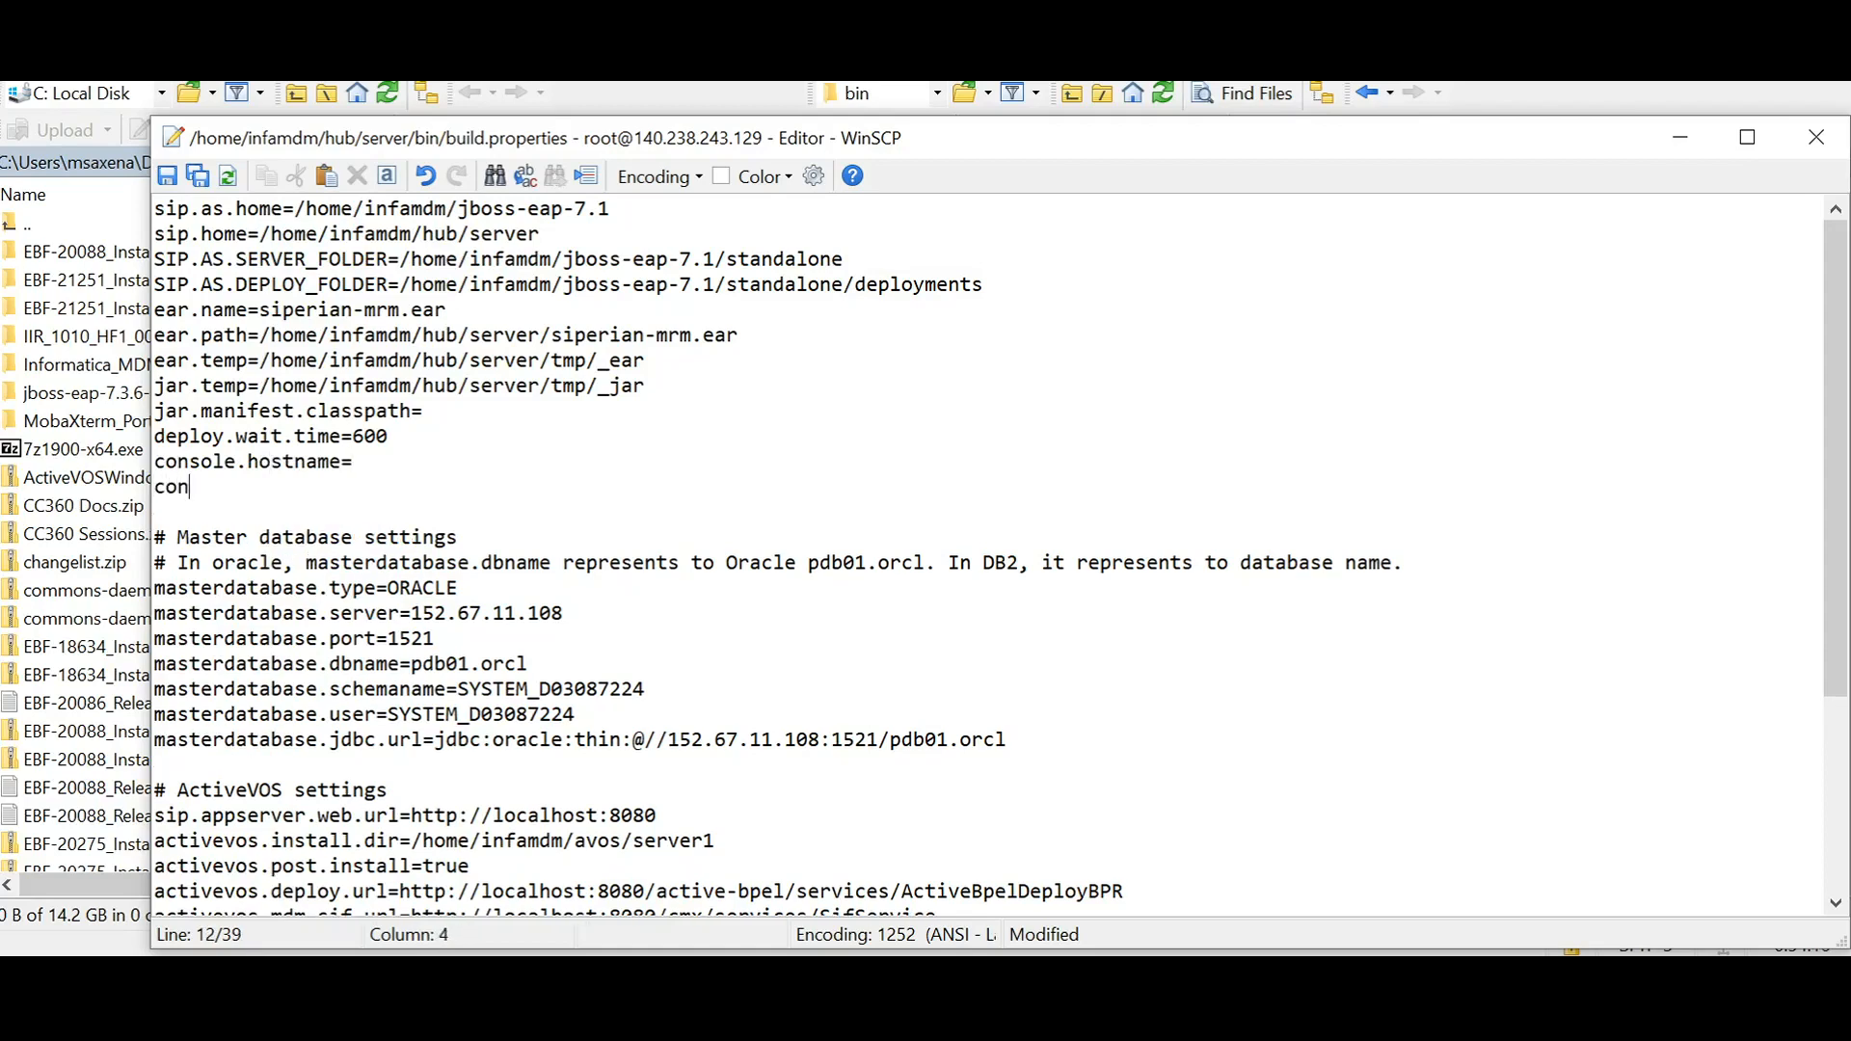
{"action": "type", "text": "sole.webp"}
{"action": "type", "text": "ort="}
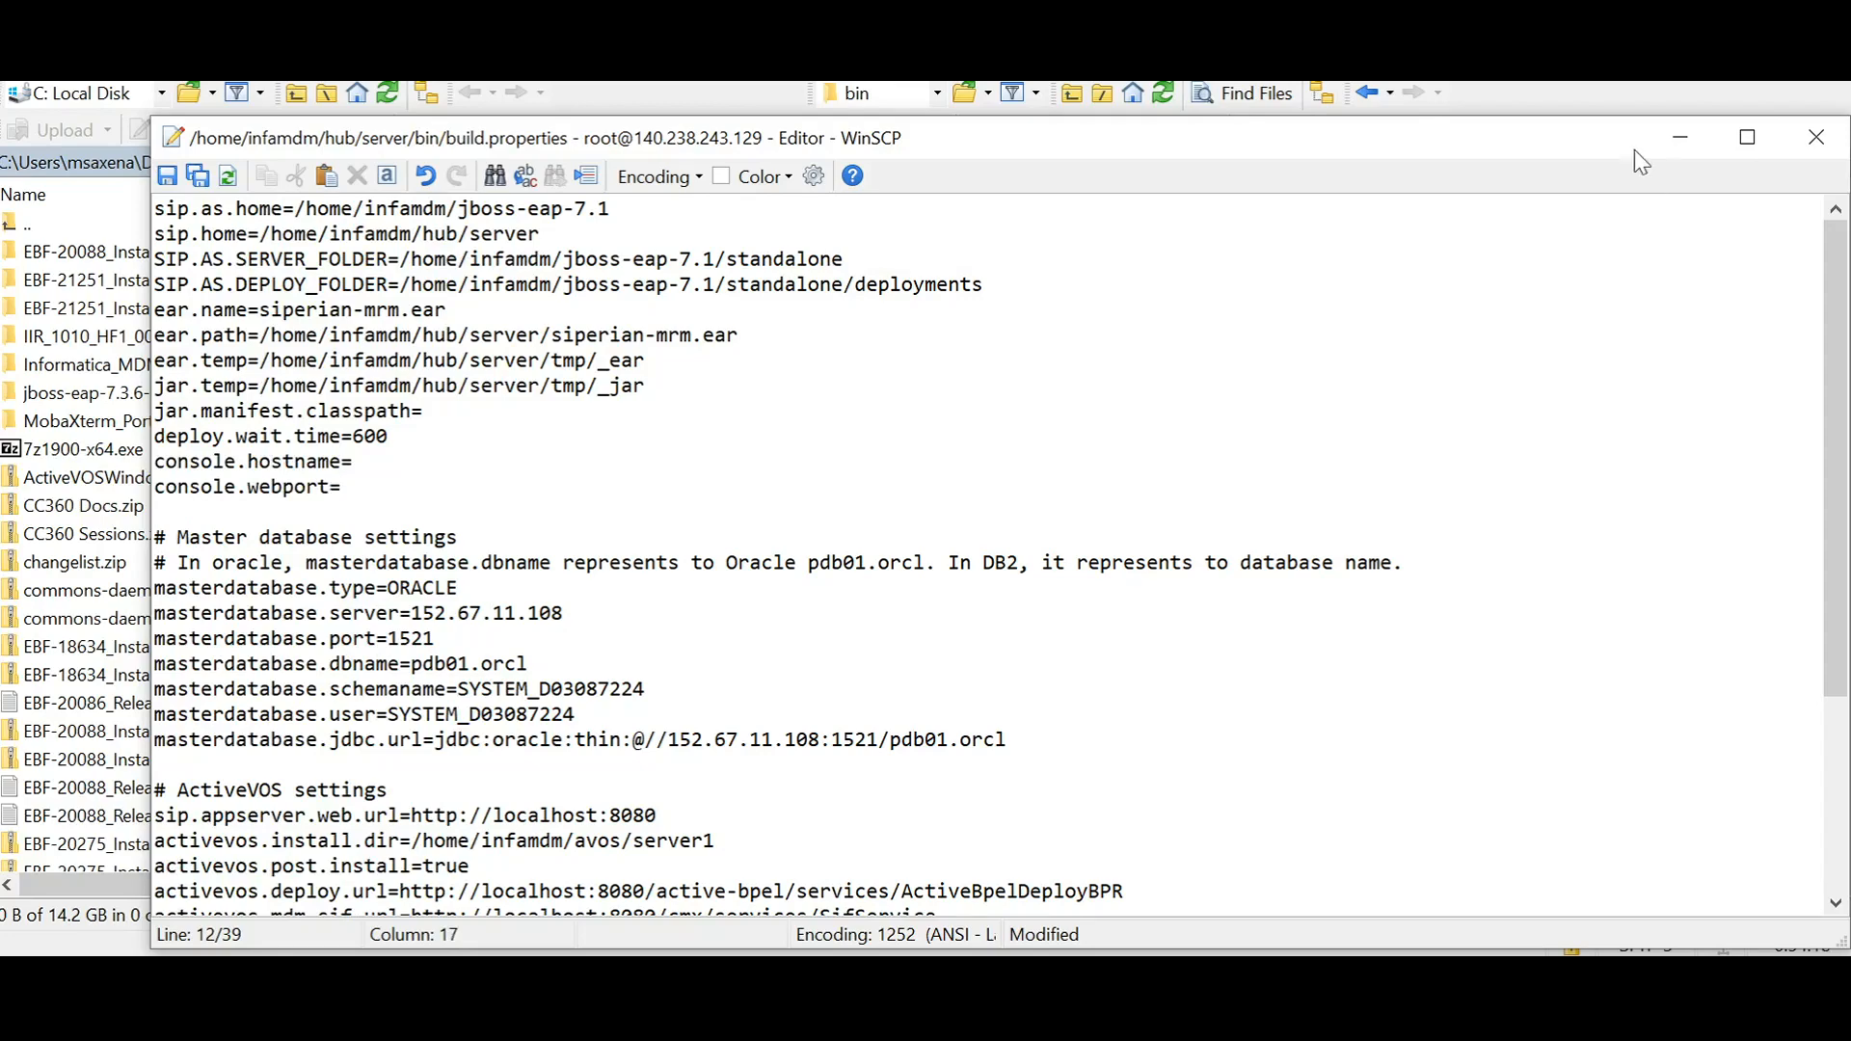
Step: Switch to the terminal to check the output of the EBF installer script, and return to WinSCP
{"action": "left_click", "coordinate": [1605, 101]}
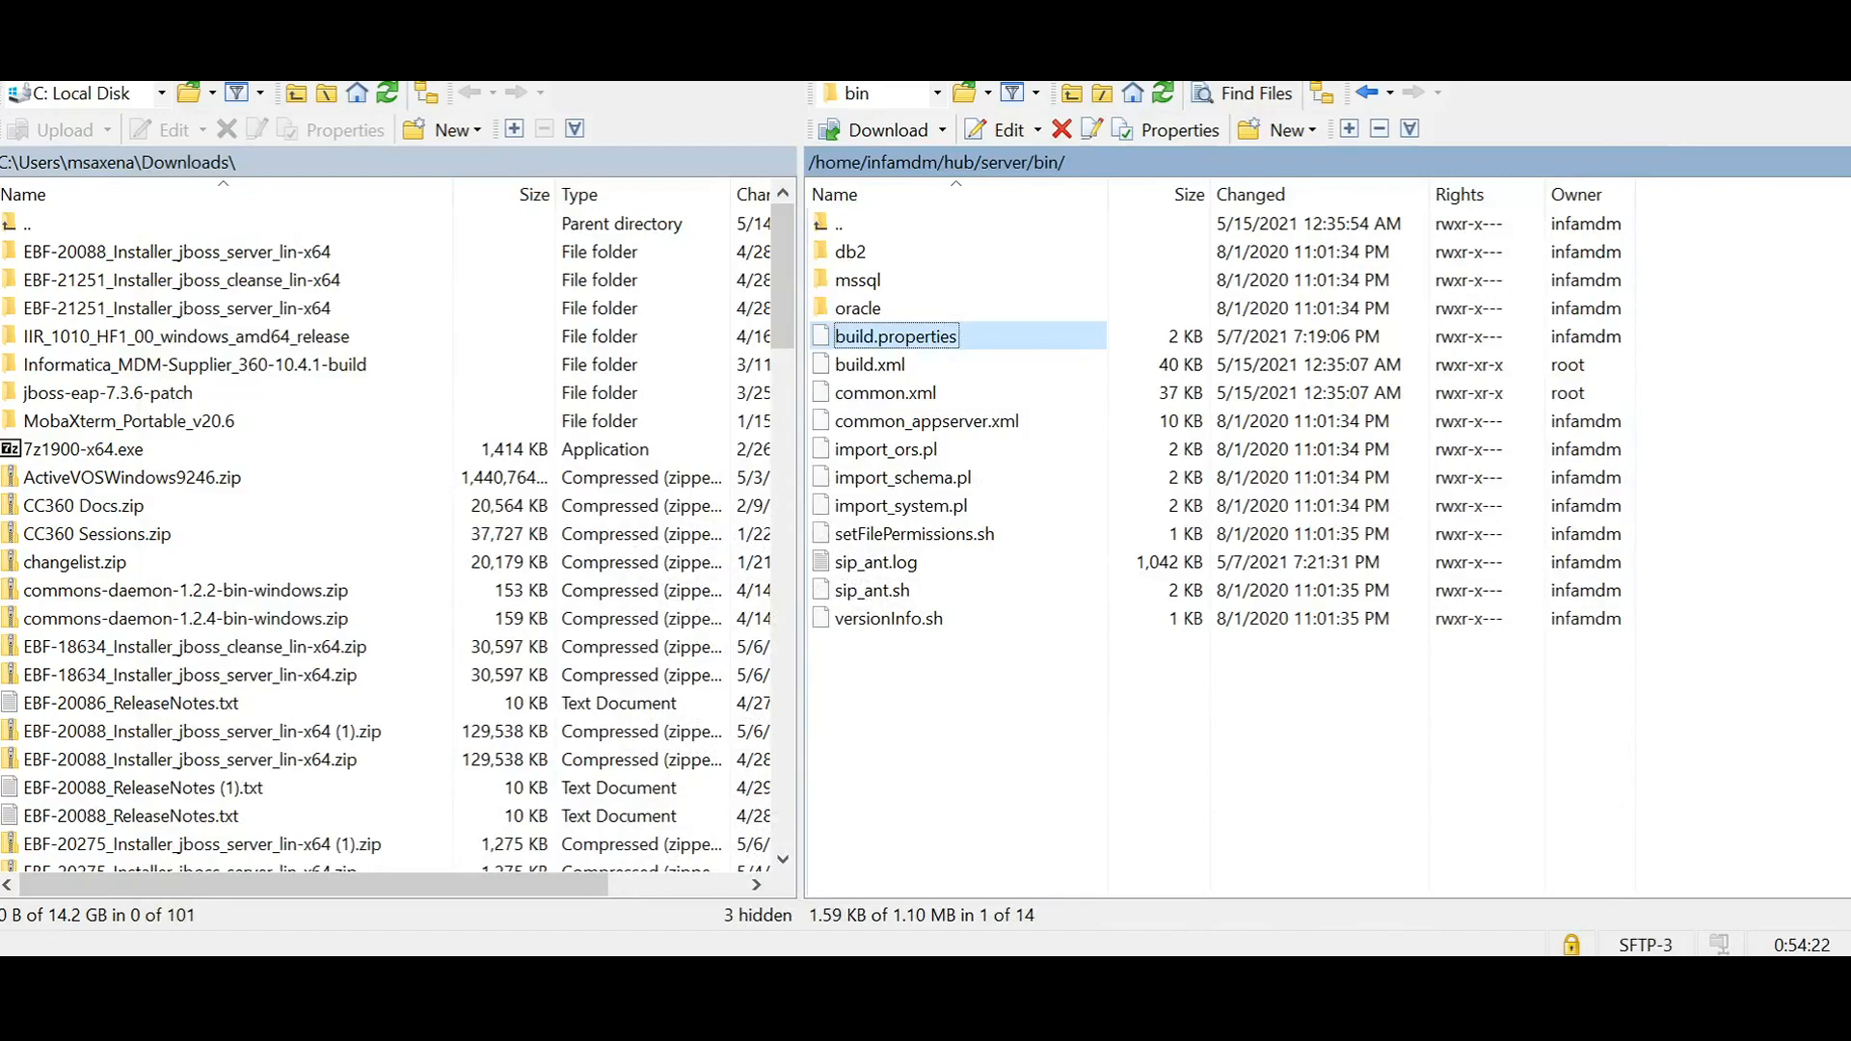
{"action": "left_click", "coordinate": [1344, 975]}
{"action": "left_click", "coordinate": [1421, 975]}
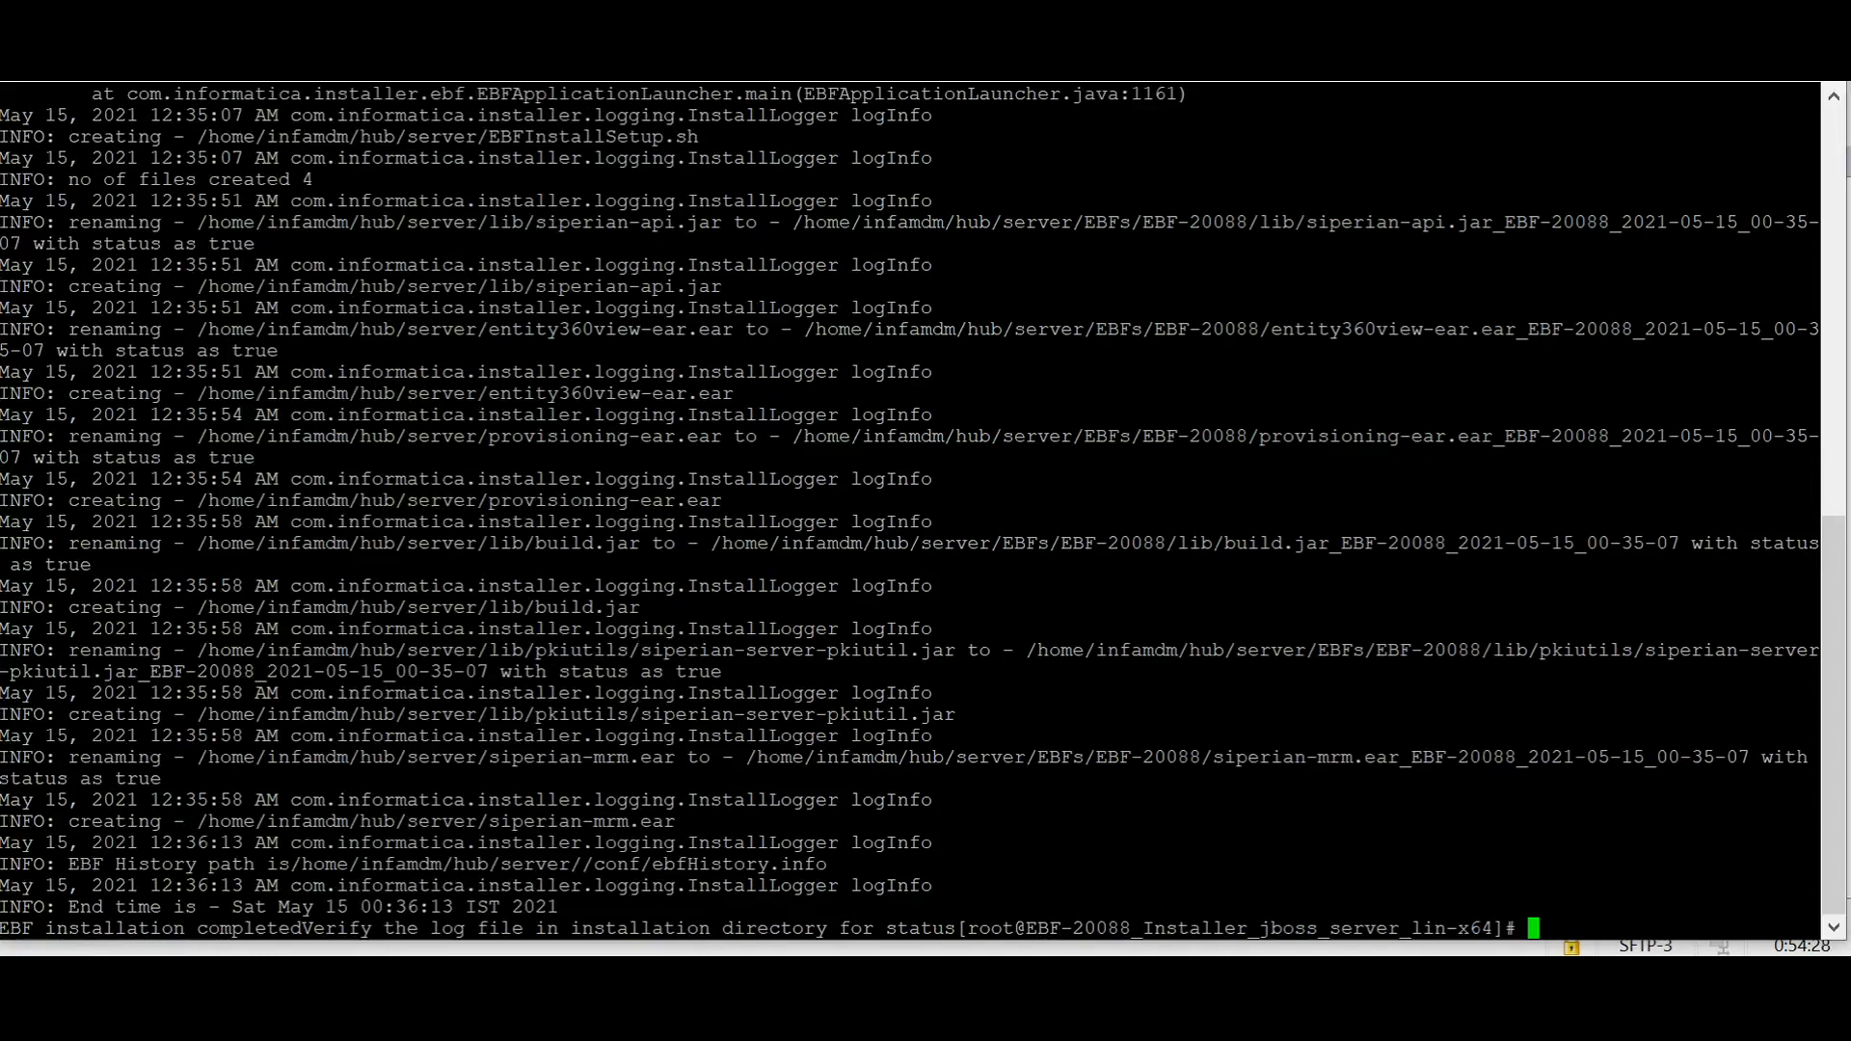
{"action": "left_click", "coordinate": [1679, 77]}
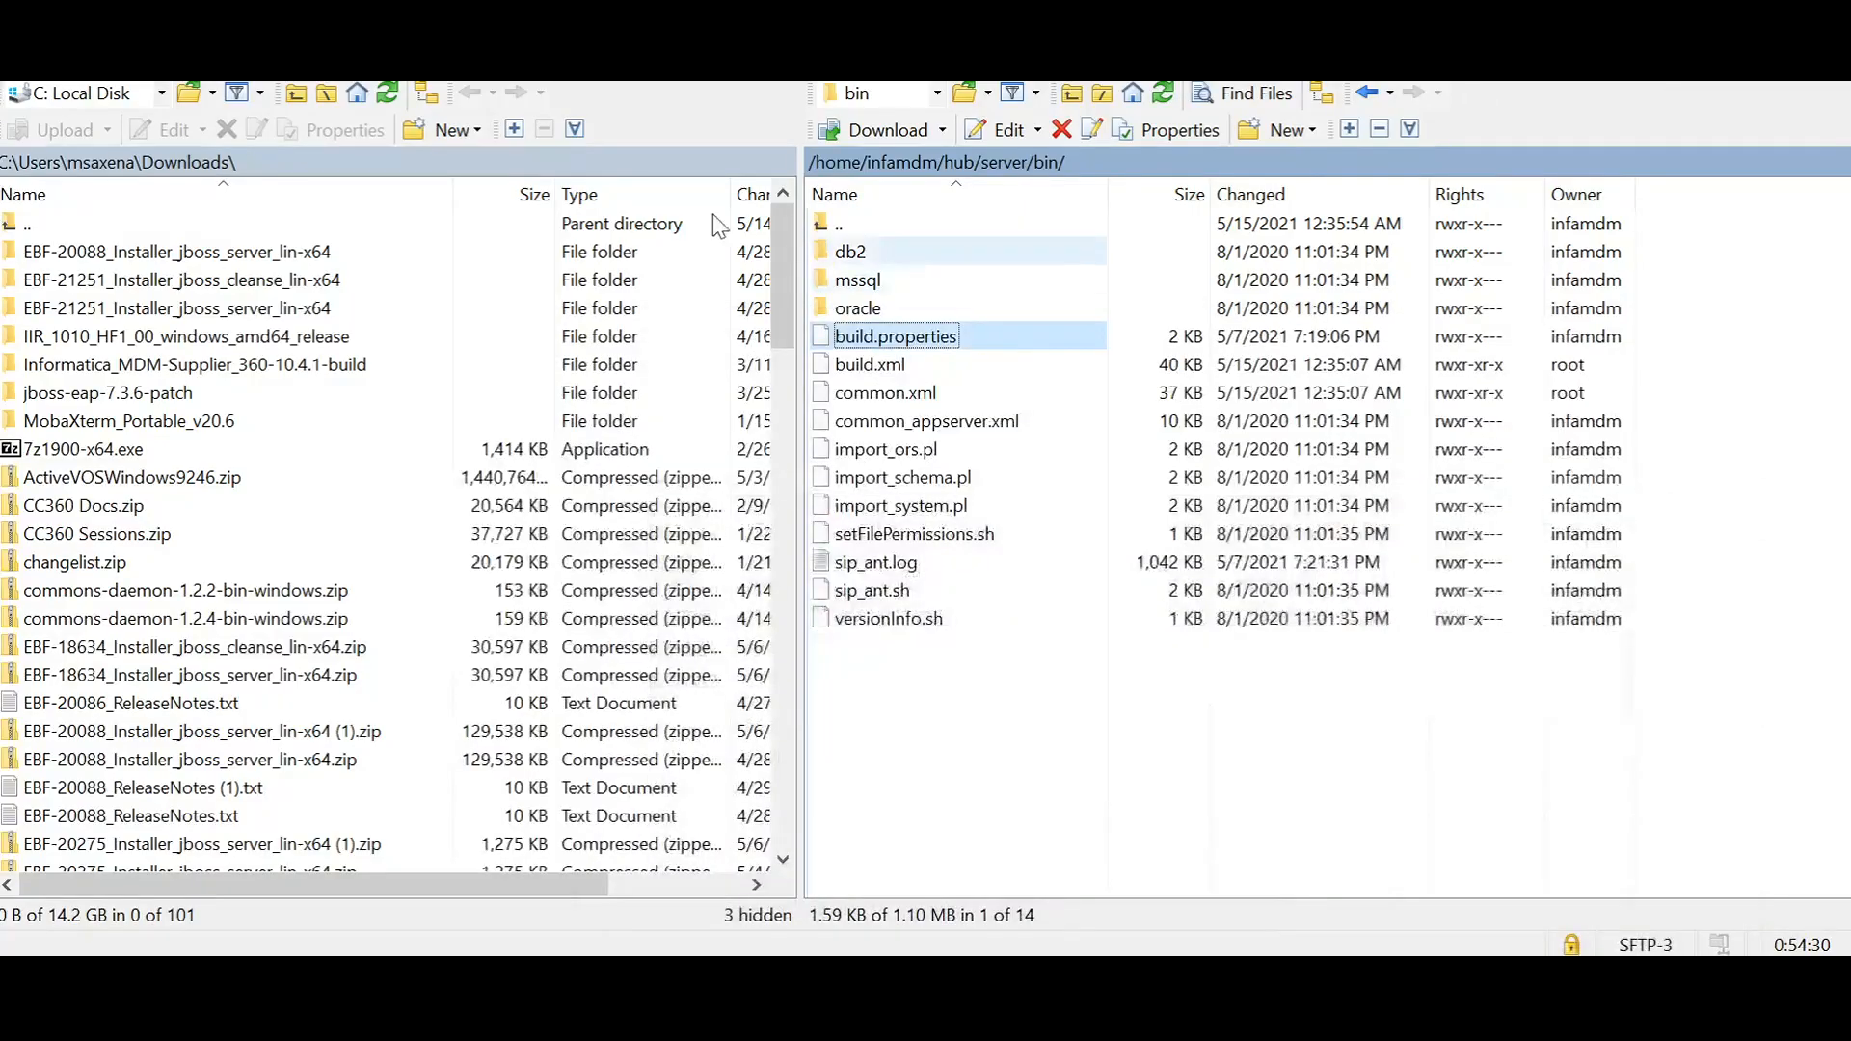
Step: Go up to the remote /home/infamdm/hub/server folder, refresh it, and read EBF_EBF-20088_Install.log through to its end
{"action": "double_click", "coordinate": [886, 222]}
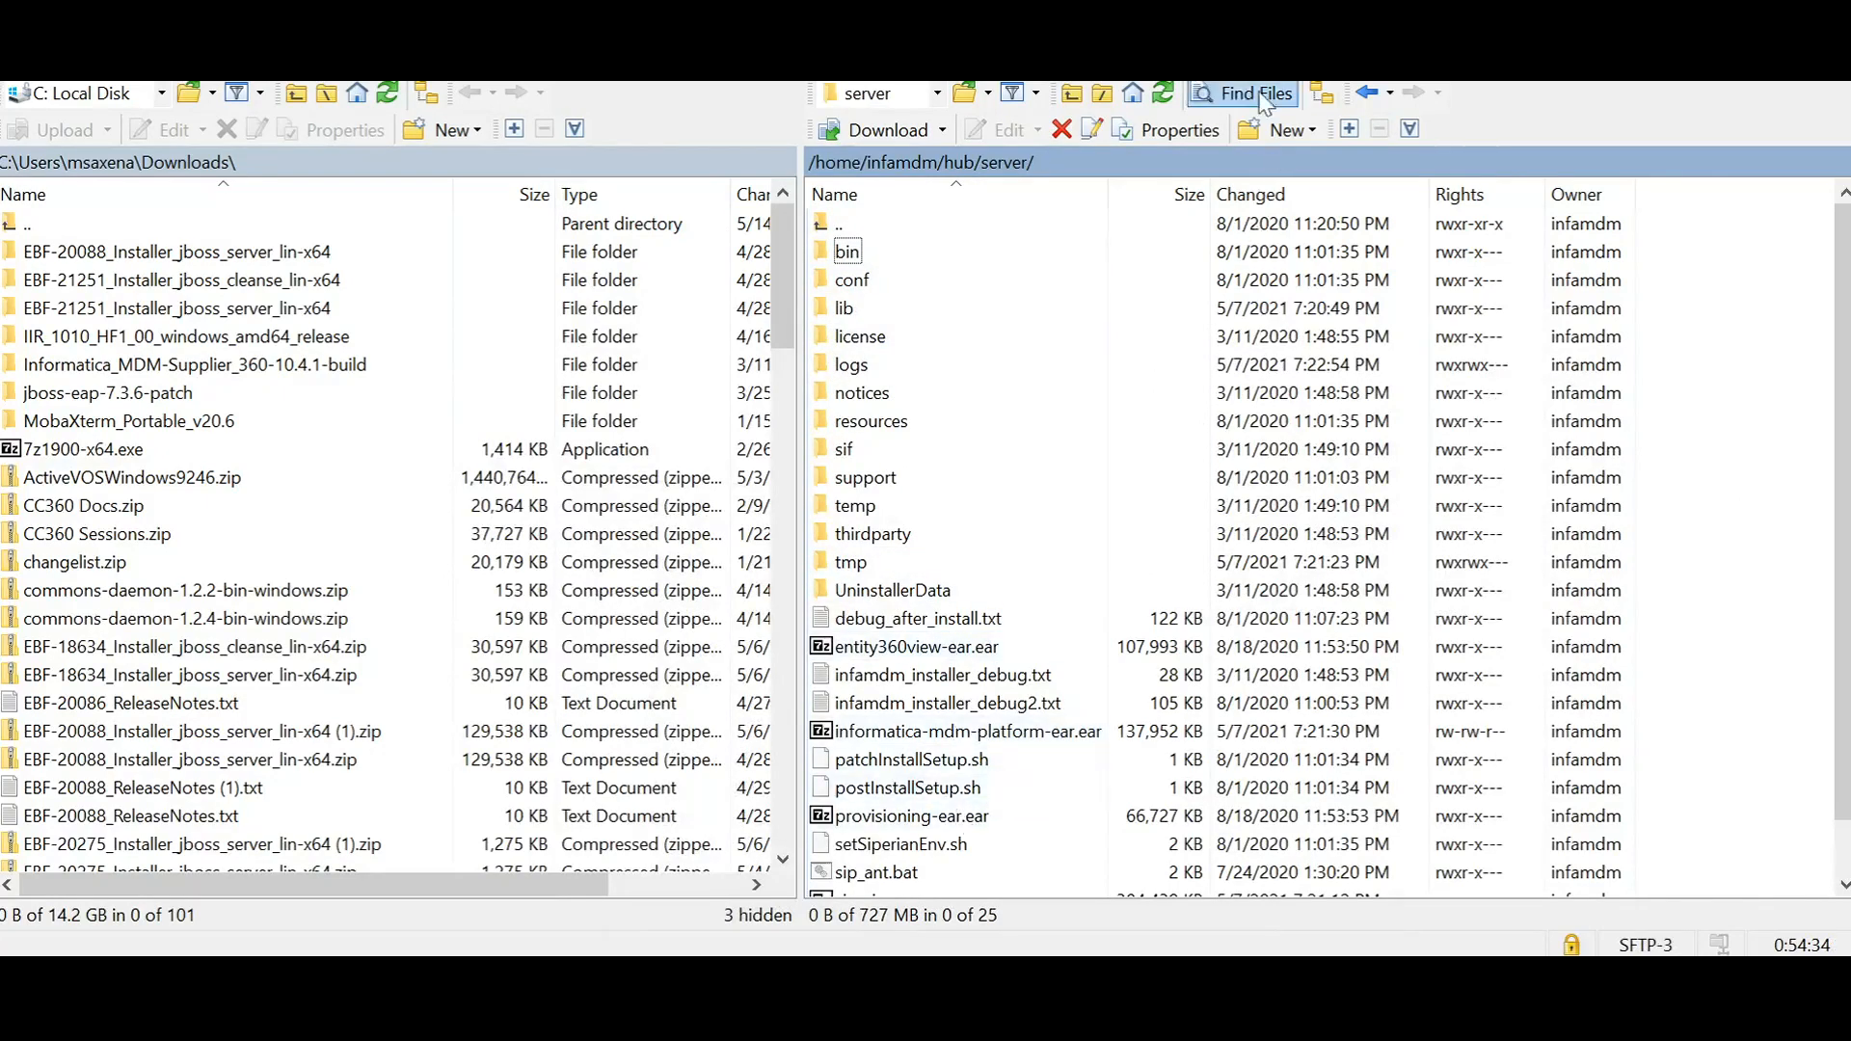
{"action": "left_click", "coordinate": [1164, 95]}
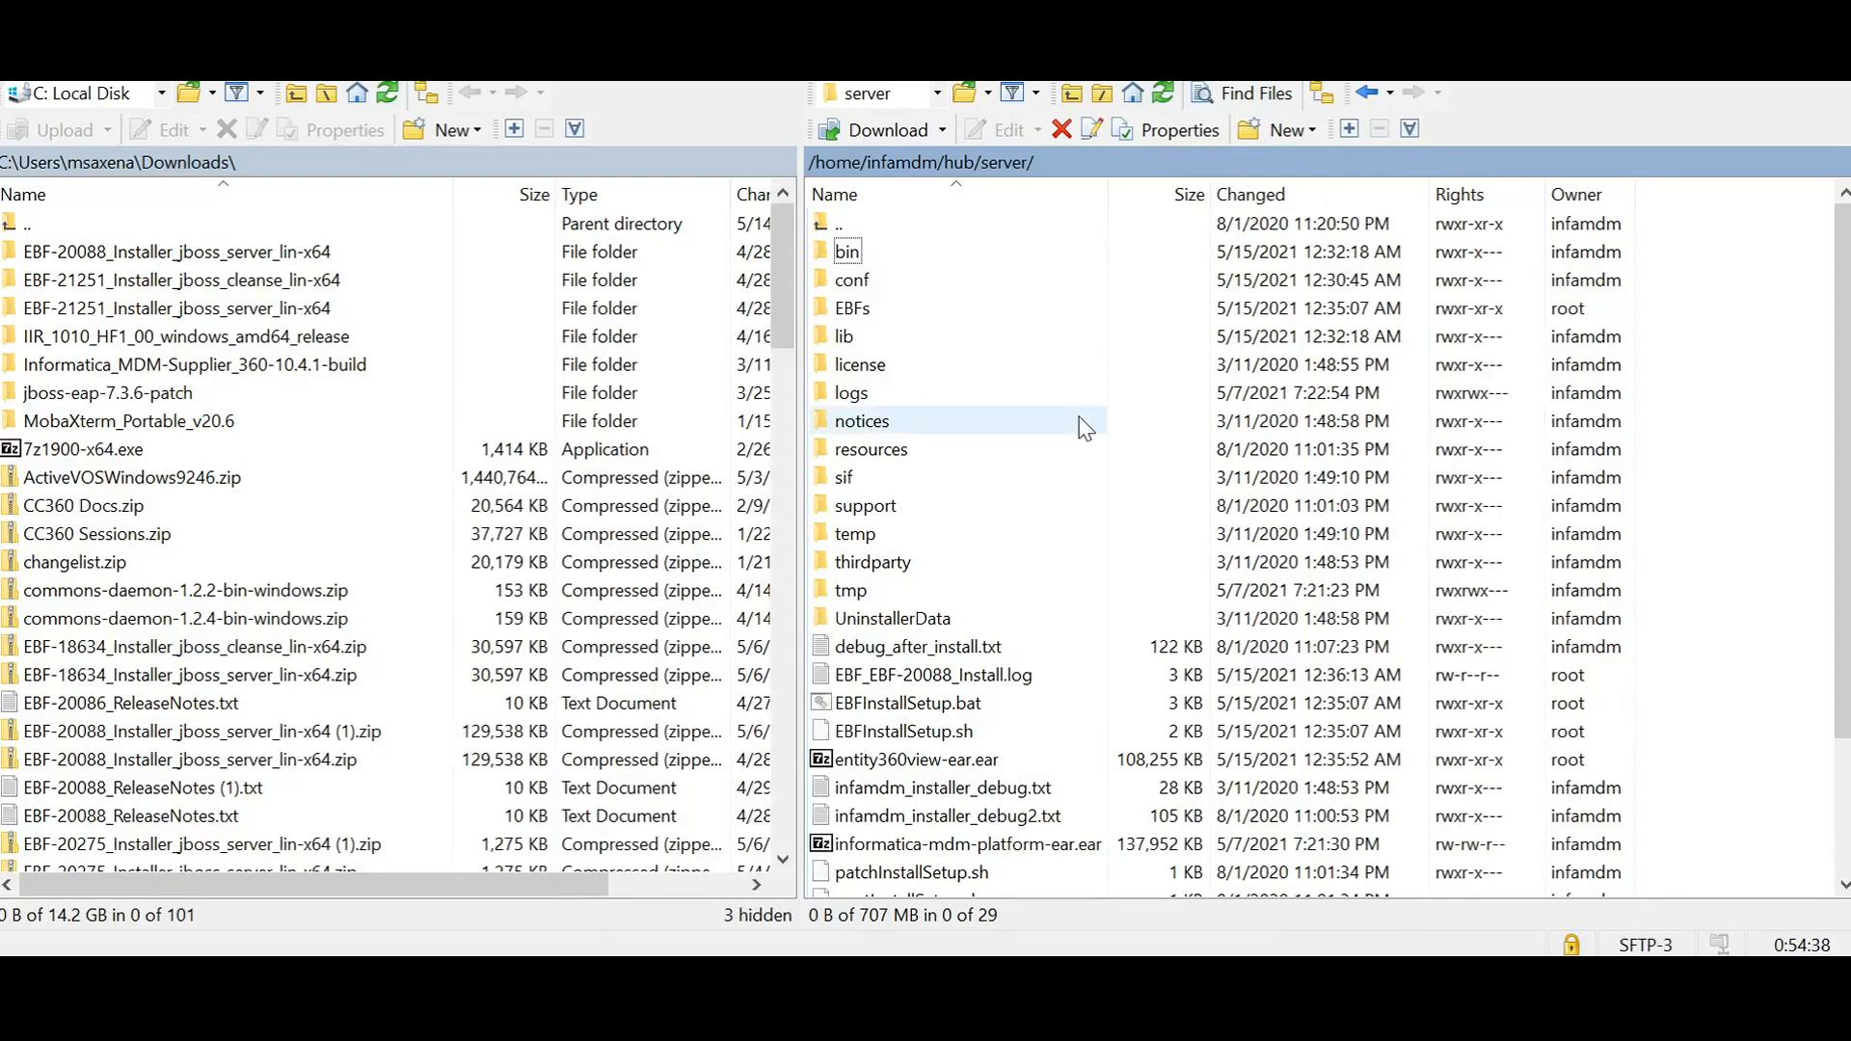
{"action": "scroll", "coordinate": [1084, 429], "scroll_direction": "down", "scroll_amount": 1}
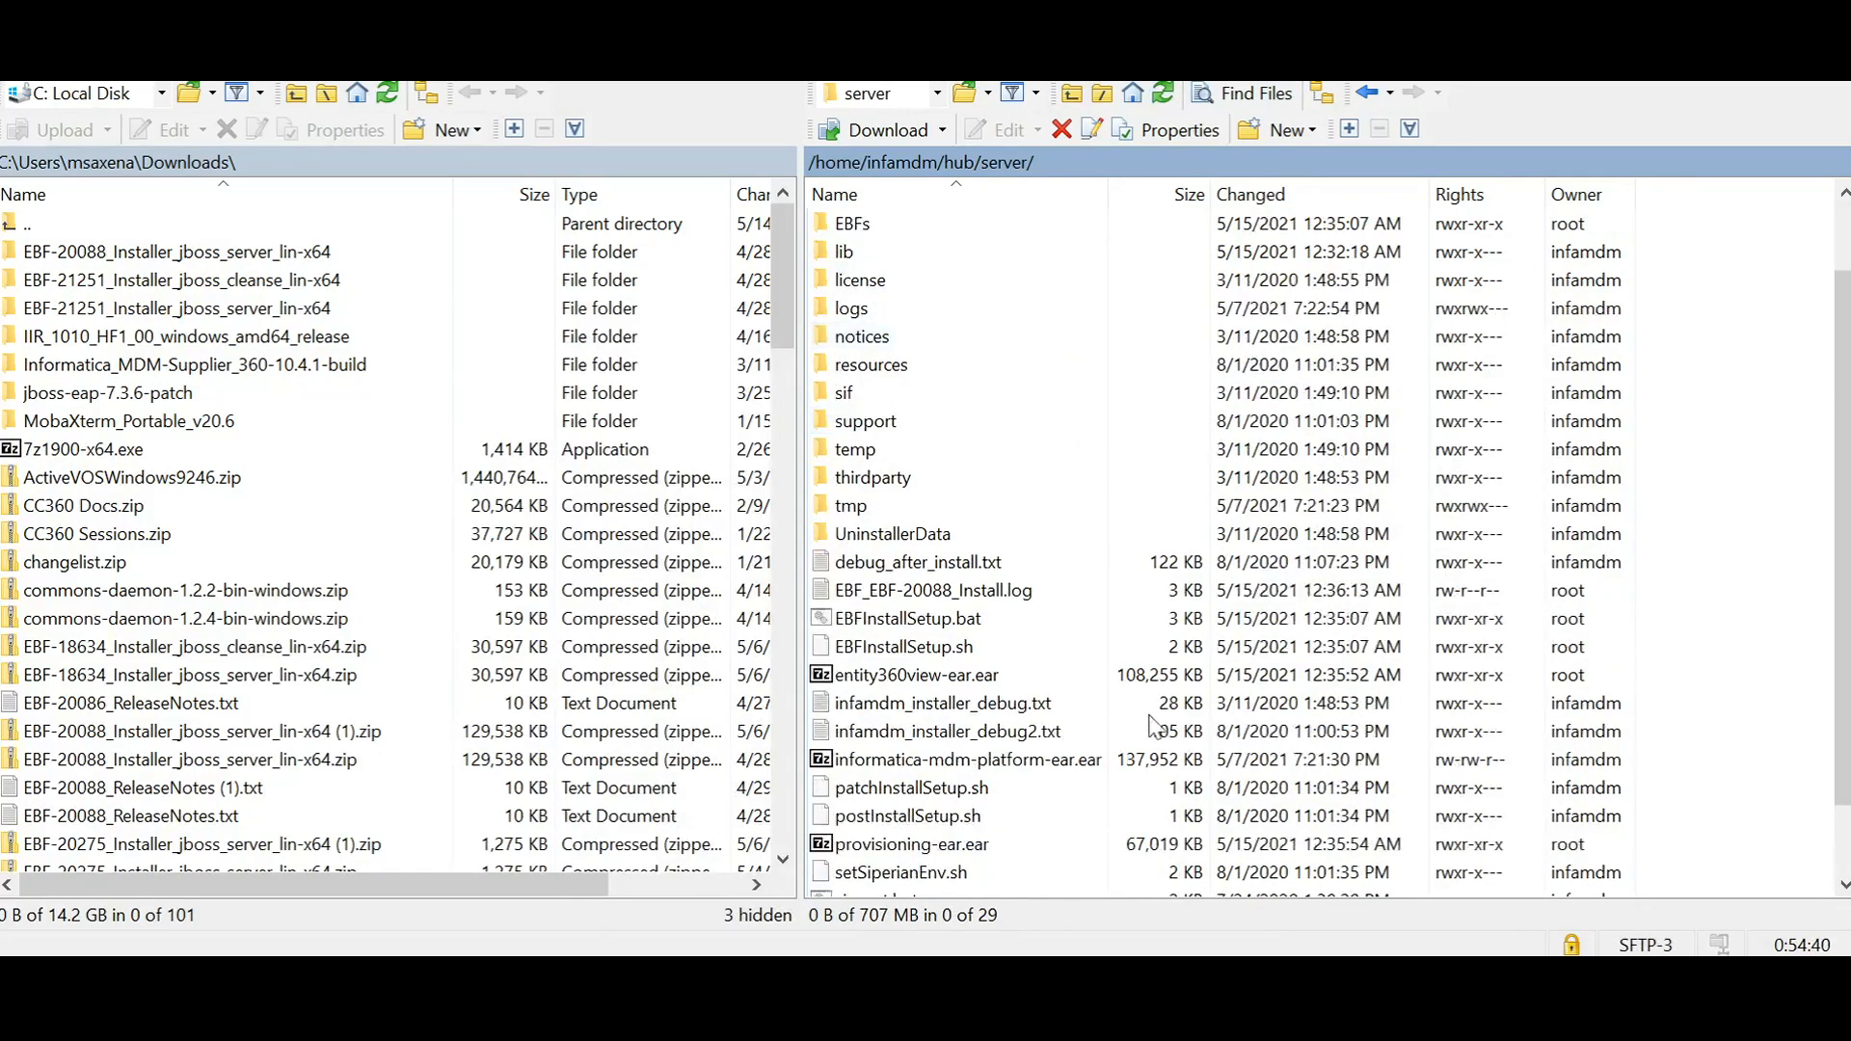
{"action": "left_click", "coordinate": [1024, 592]}
{"action": "double_click", "coordinate": [1024, 592]}
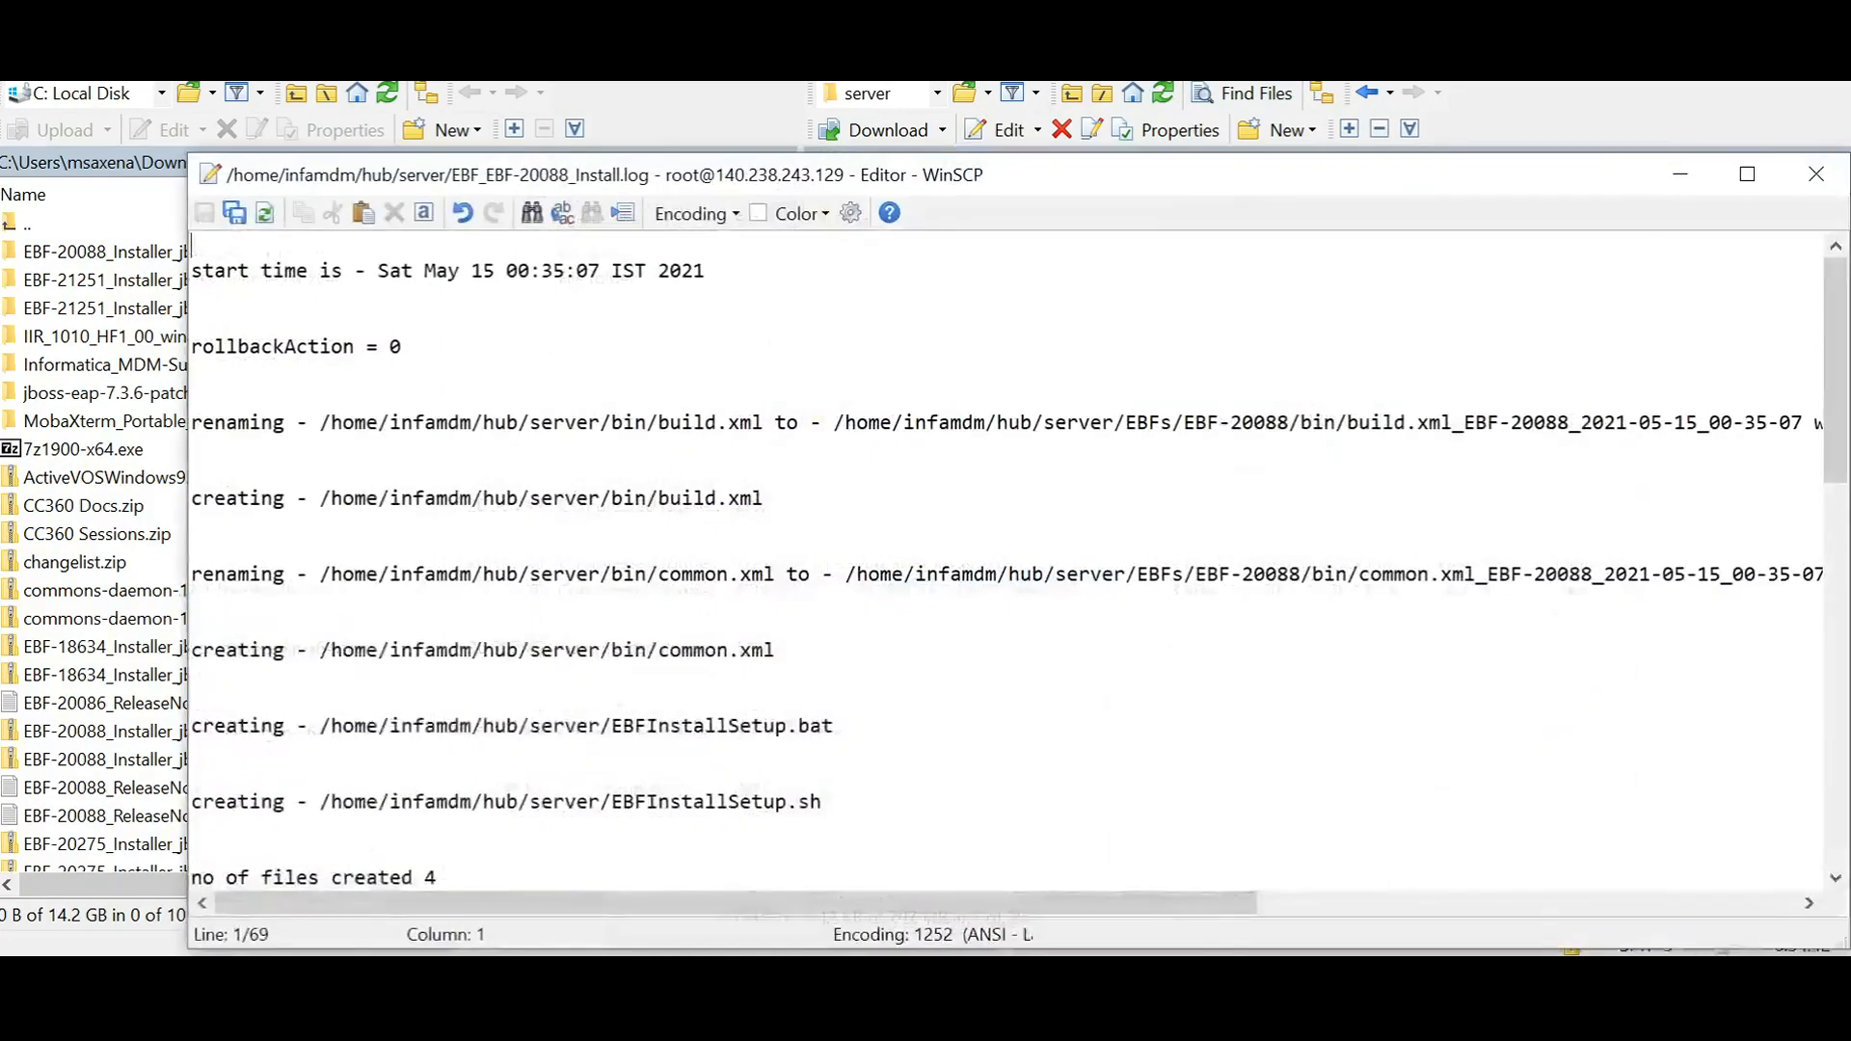
{"action": "scroll", "coordinate": [1008, 560], "scroll_direction": "down", "scroll_amount": 2}
{"action": "scroll", "coordinate": [1007, 559], "scroll_direction": "down", "scroll_amount": 5}
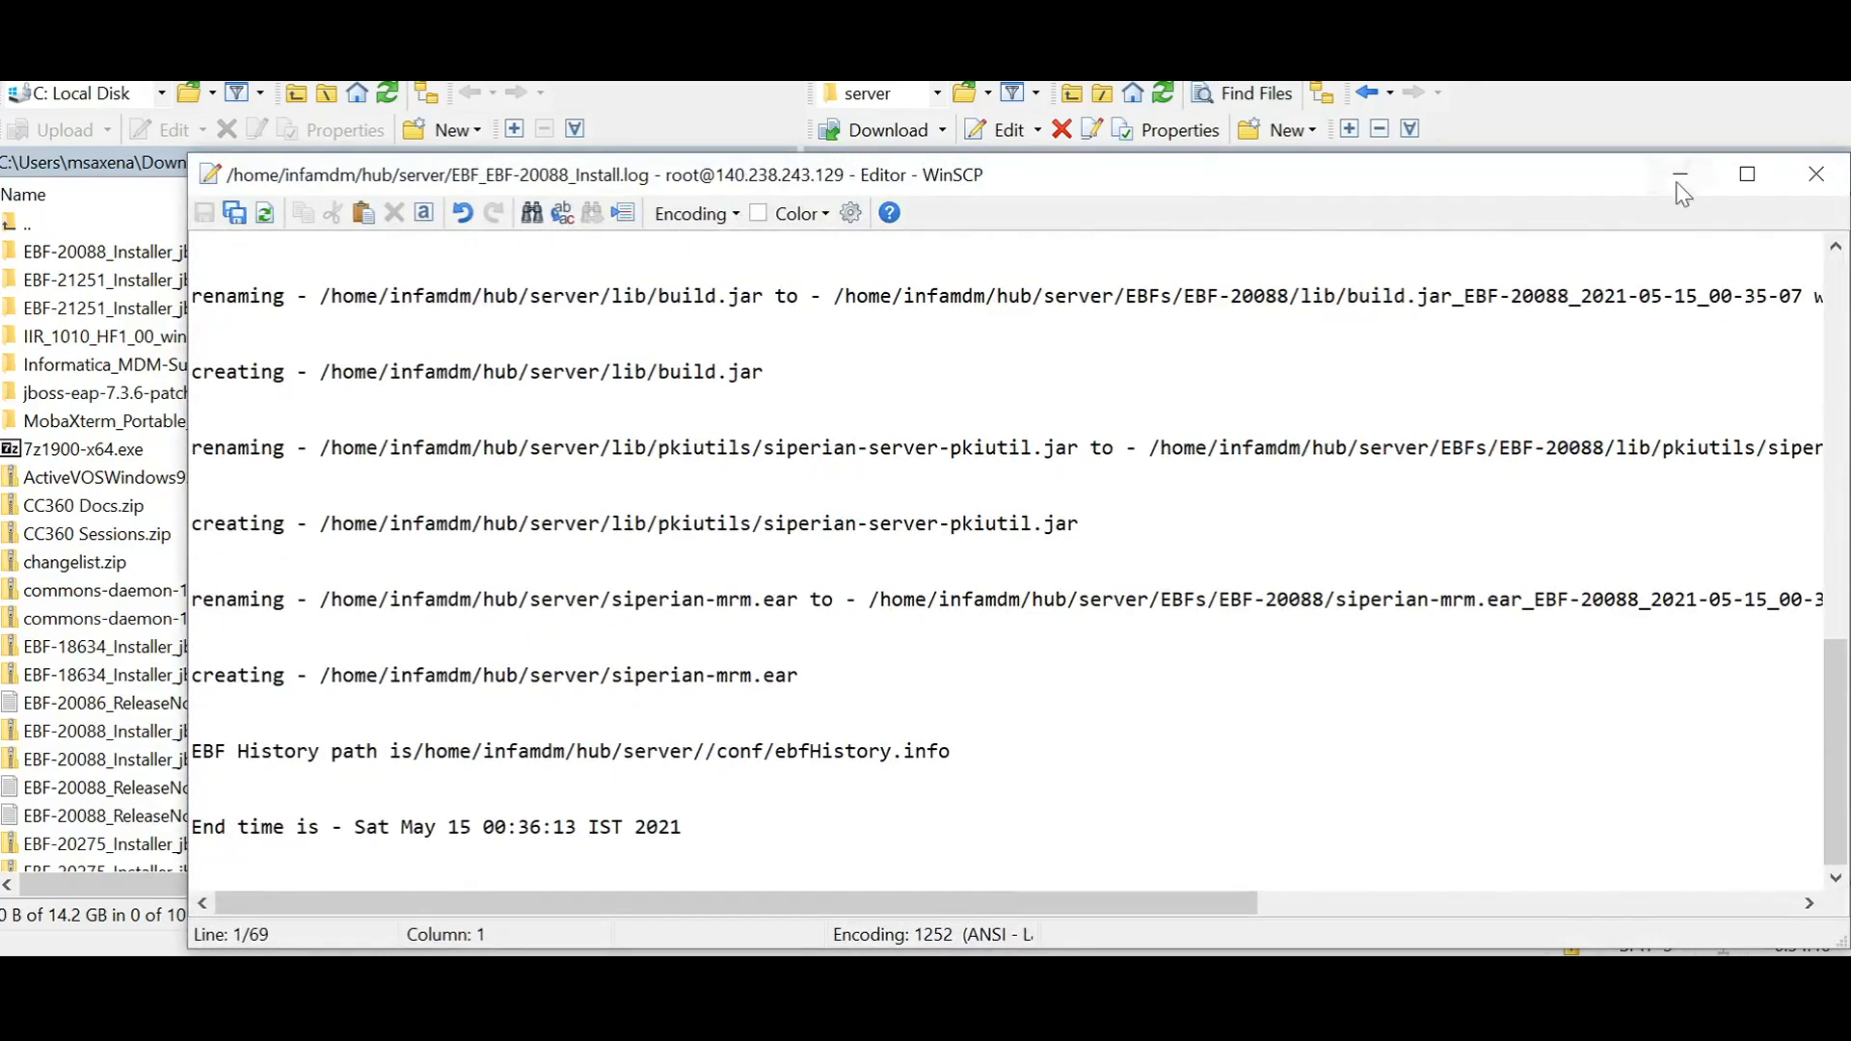
{"action": "left_click", "coordinate": [1816, 173]}
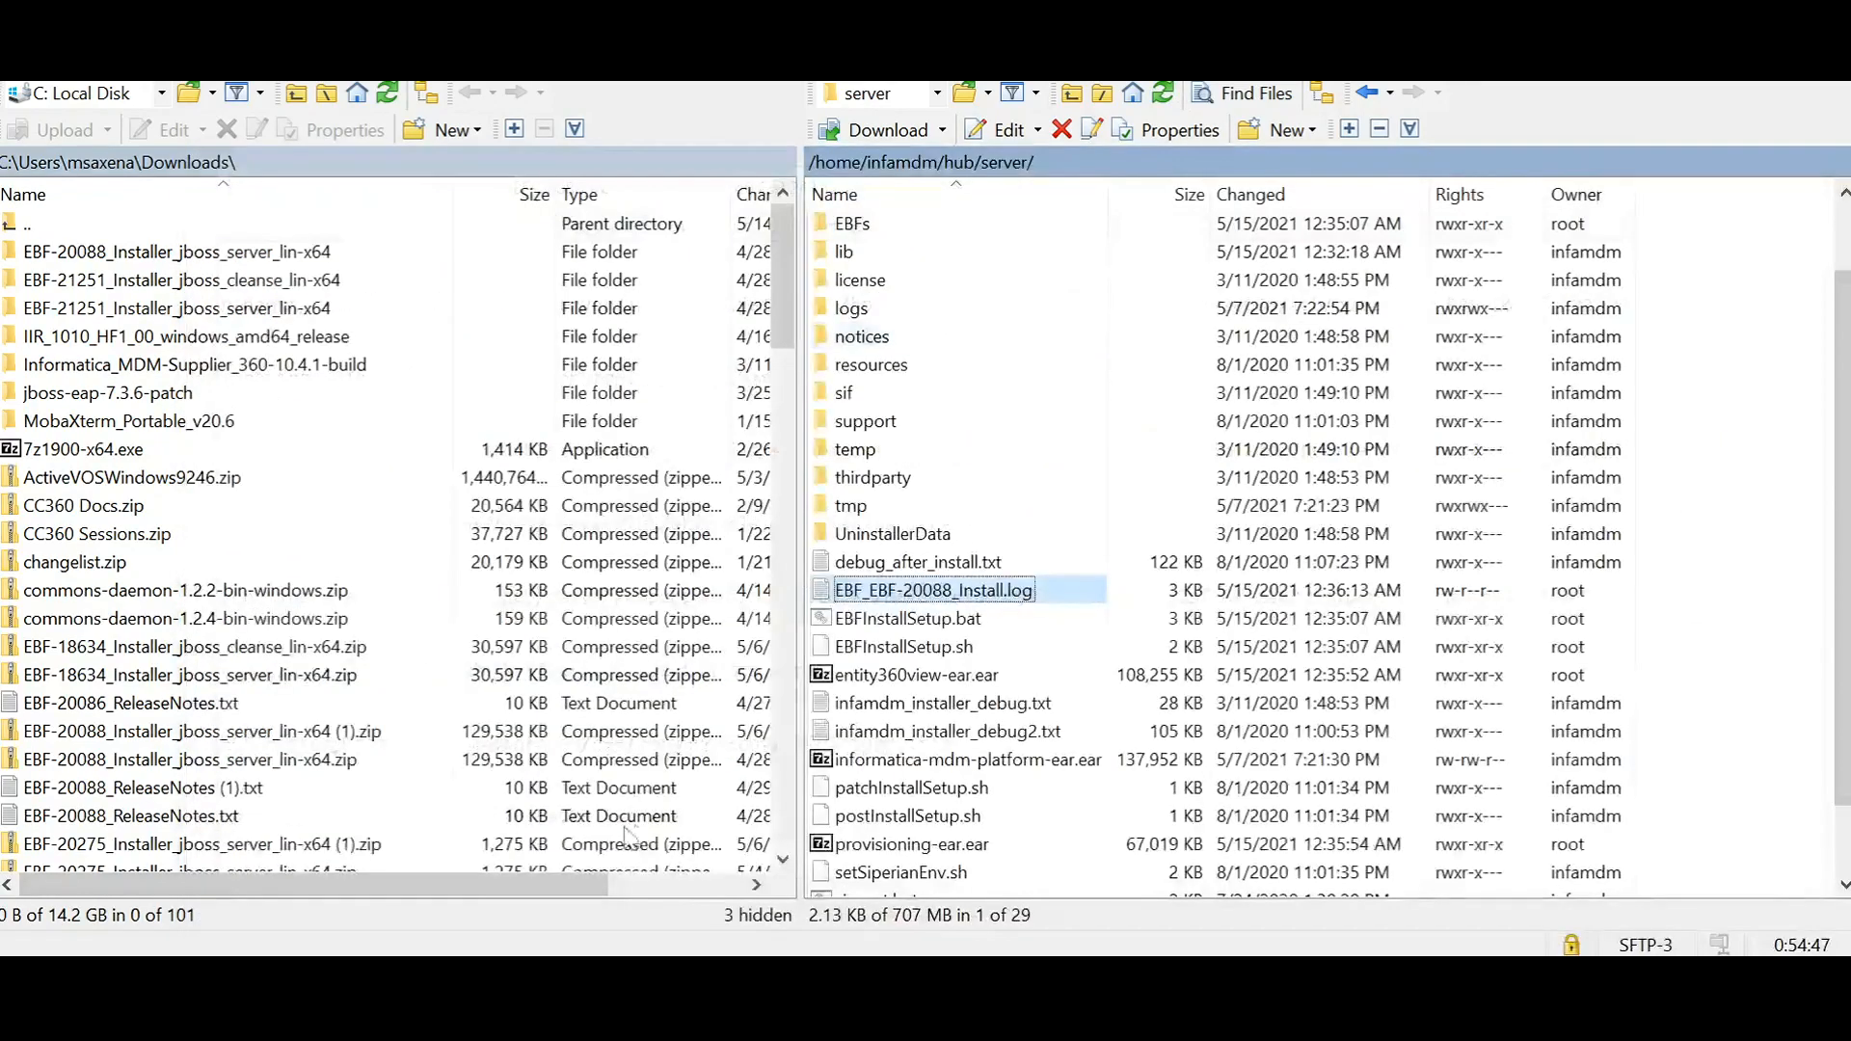
Step: Select EBFInstallSetup.sh in the remote server folder and set its permissions to rwsrwsrwt
{"action": "right_click", "coordinate": [981, 650]}
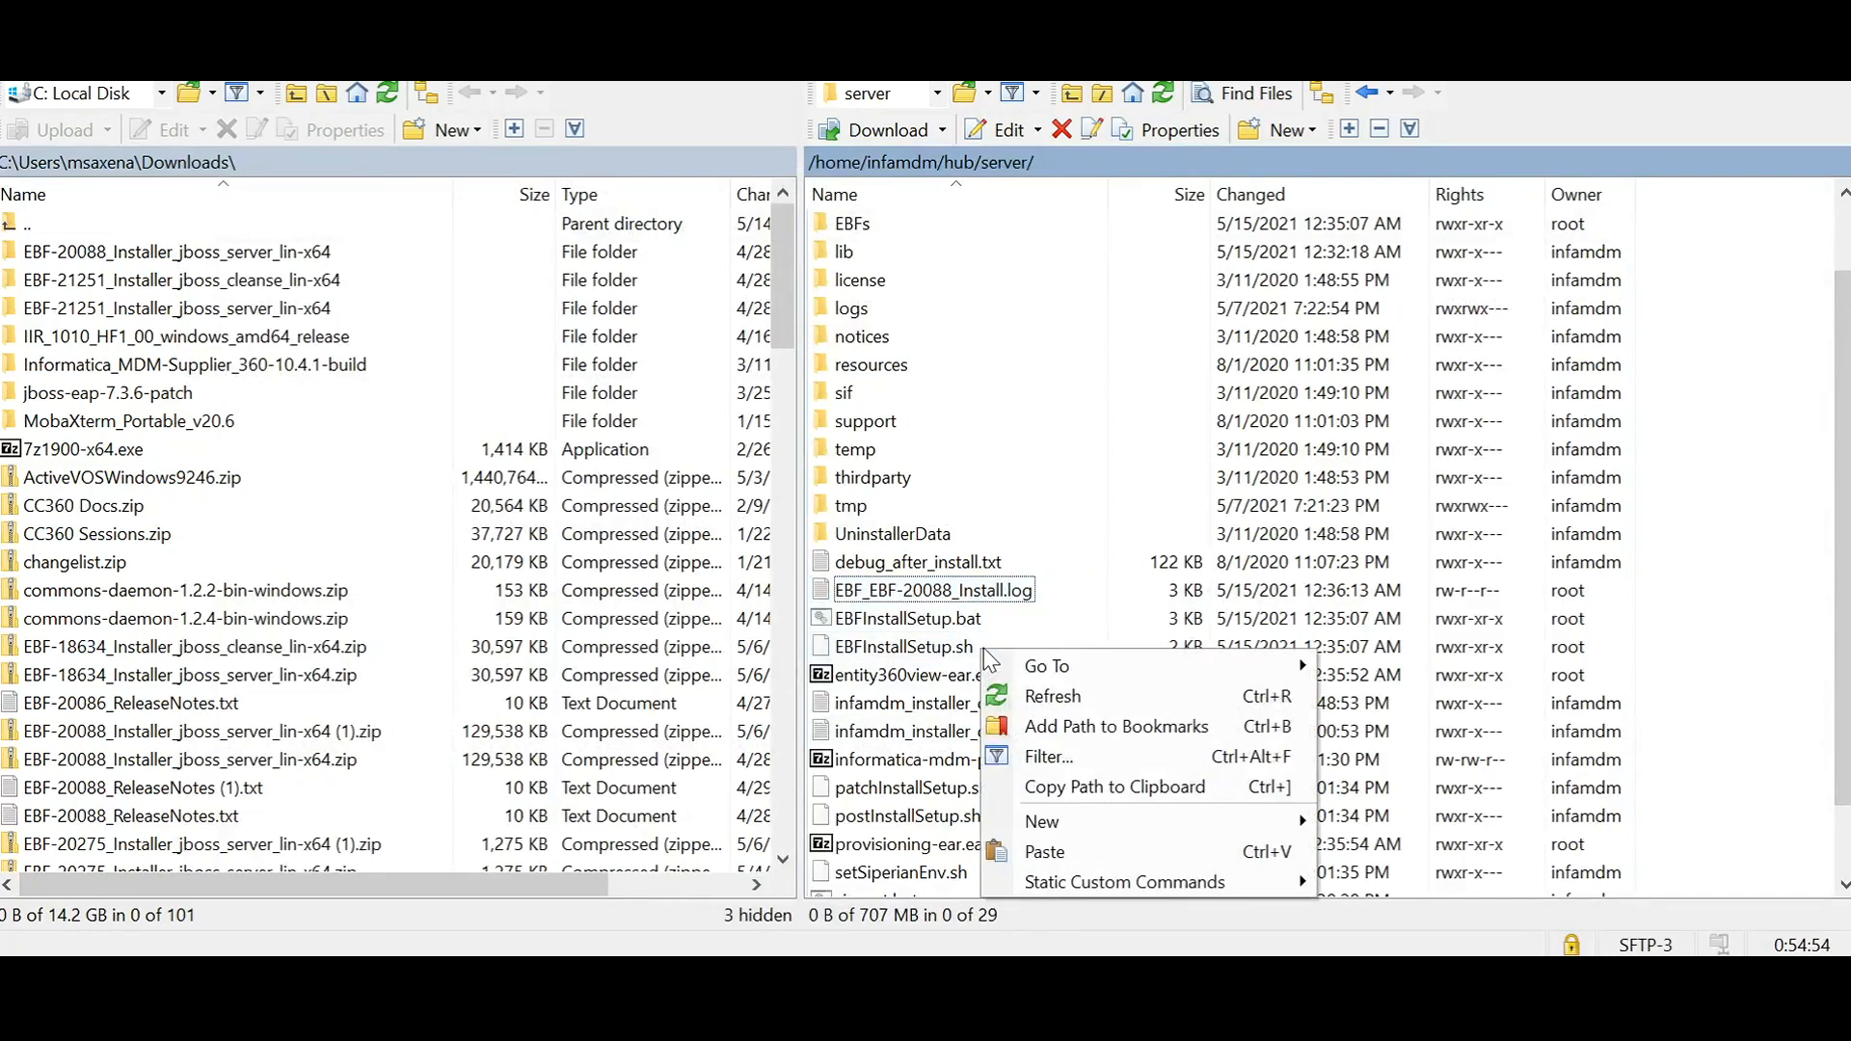
{"action": "left_click", "coordinate": [906, 644]}
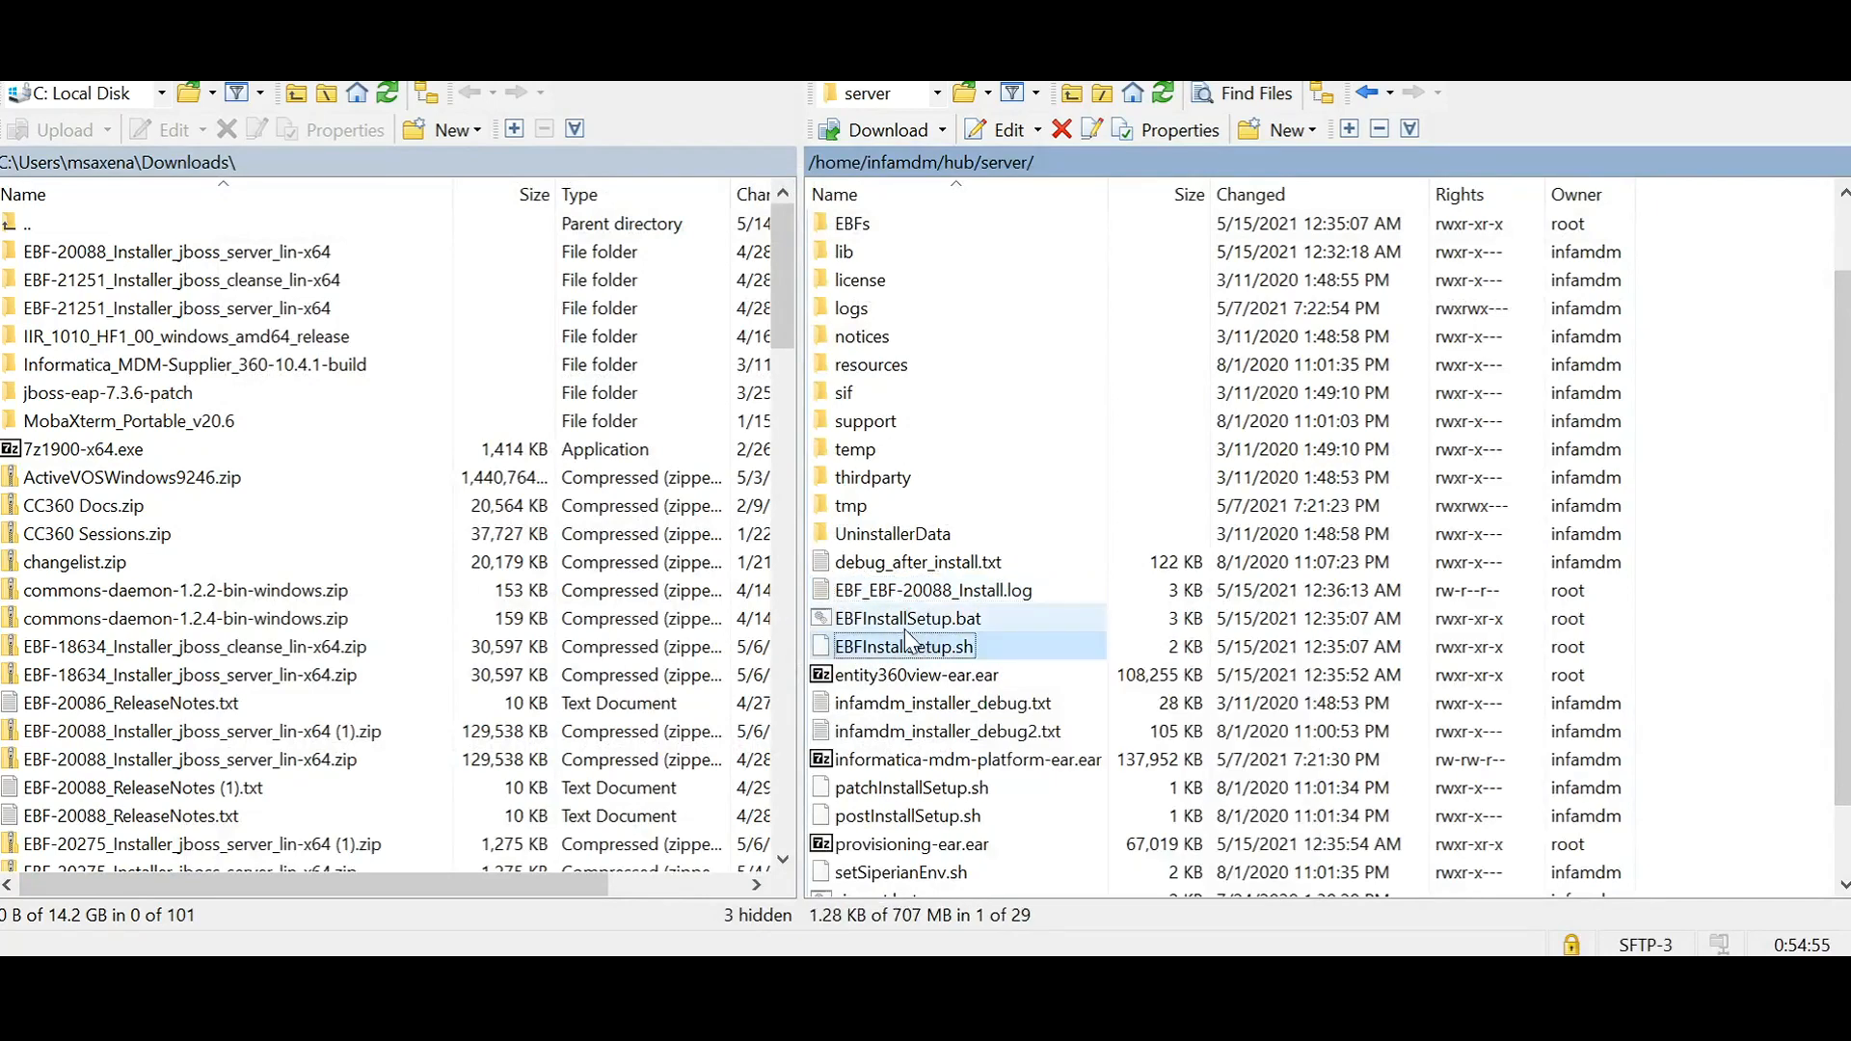
{"action": "left_click", "coordinate": [1166, 95]}
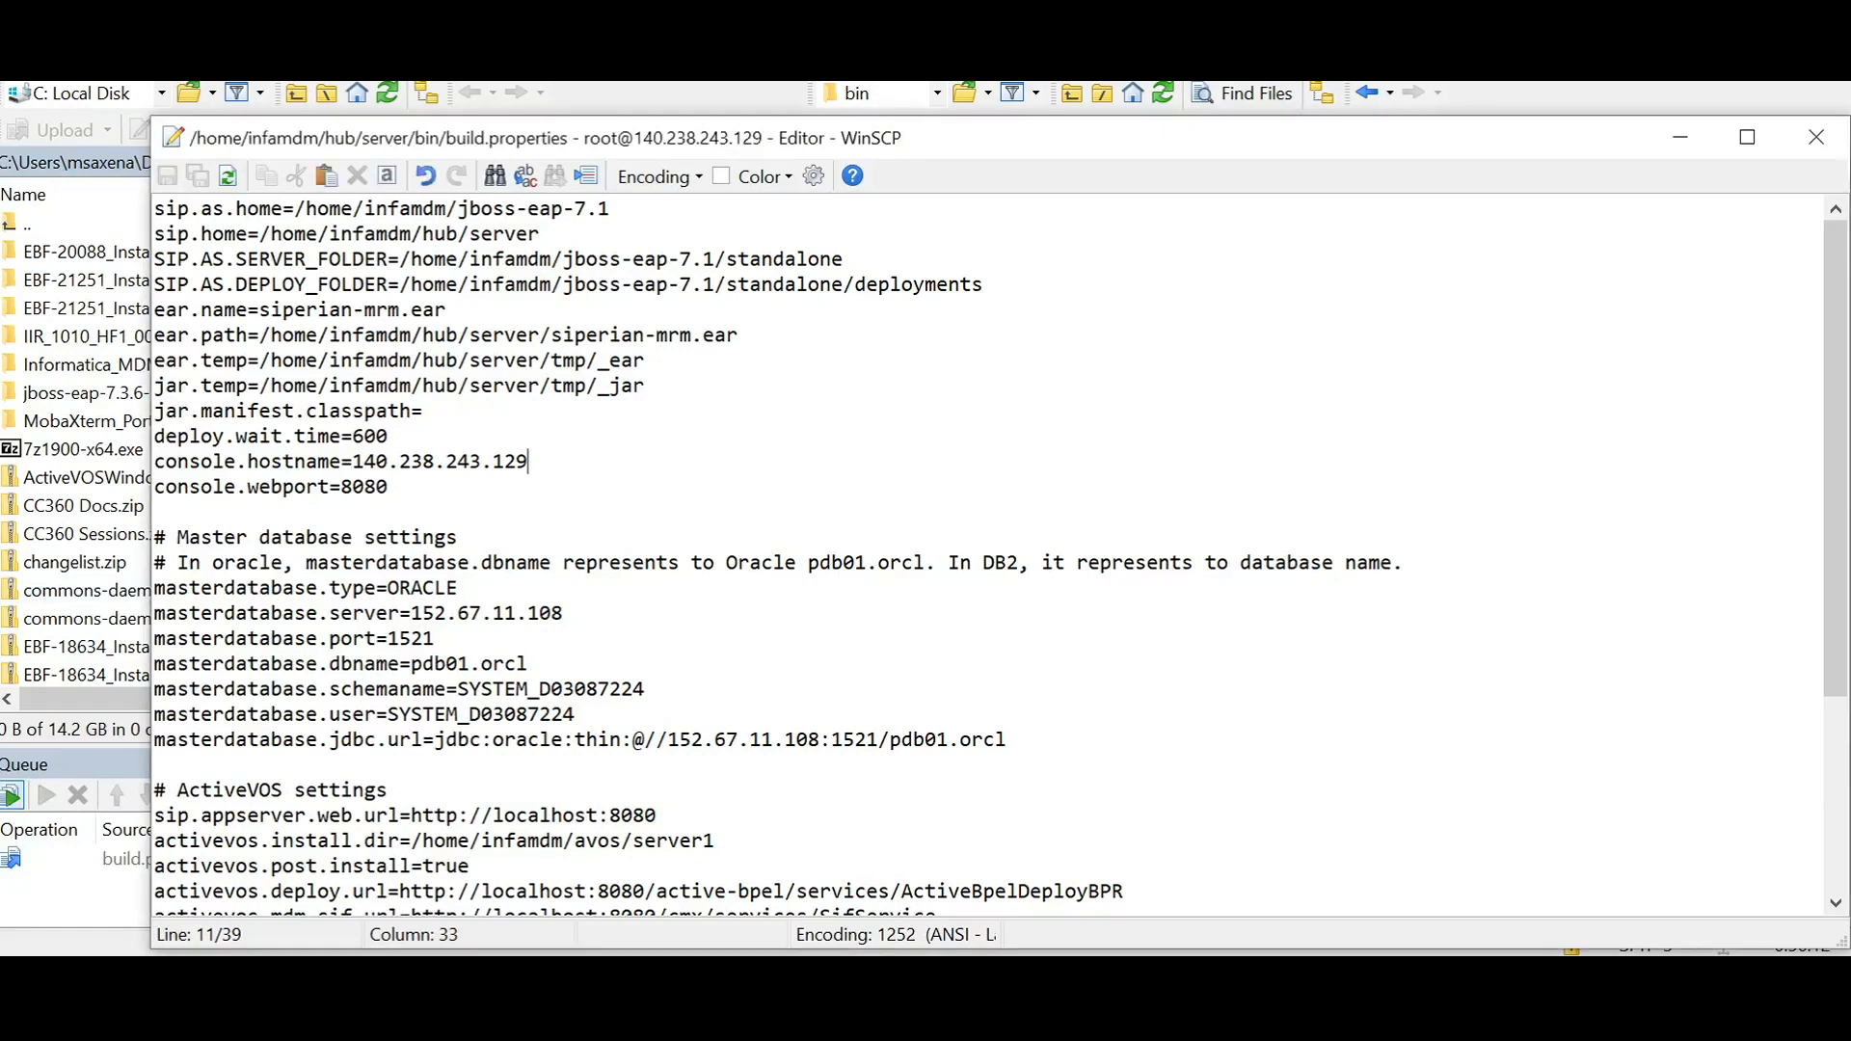
Step: Review the console.hostname and console.webport entries in build.properties and close the editor
{"action": "left_click_drag", "start_coordinate": [154, 461], "coordinate": [353, 487]}
{"action": "left_click", "coordinate": [389, 487]}
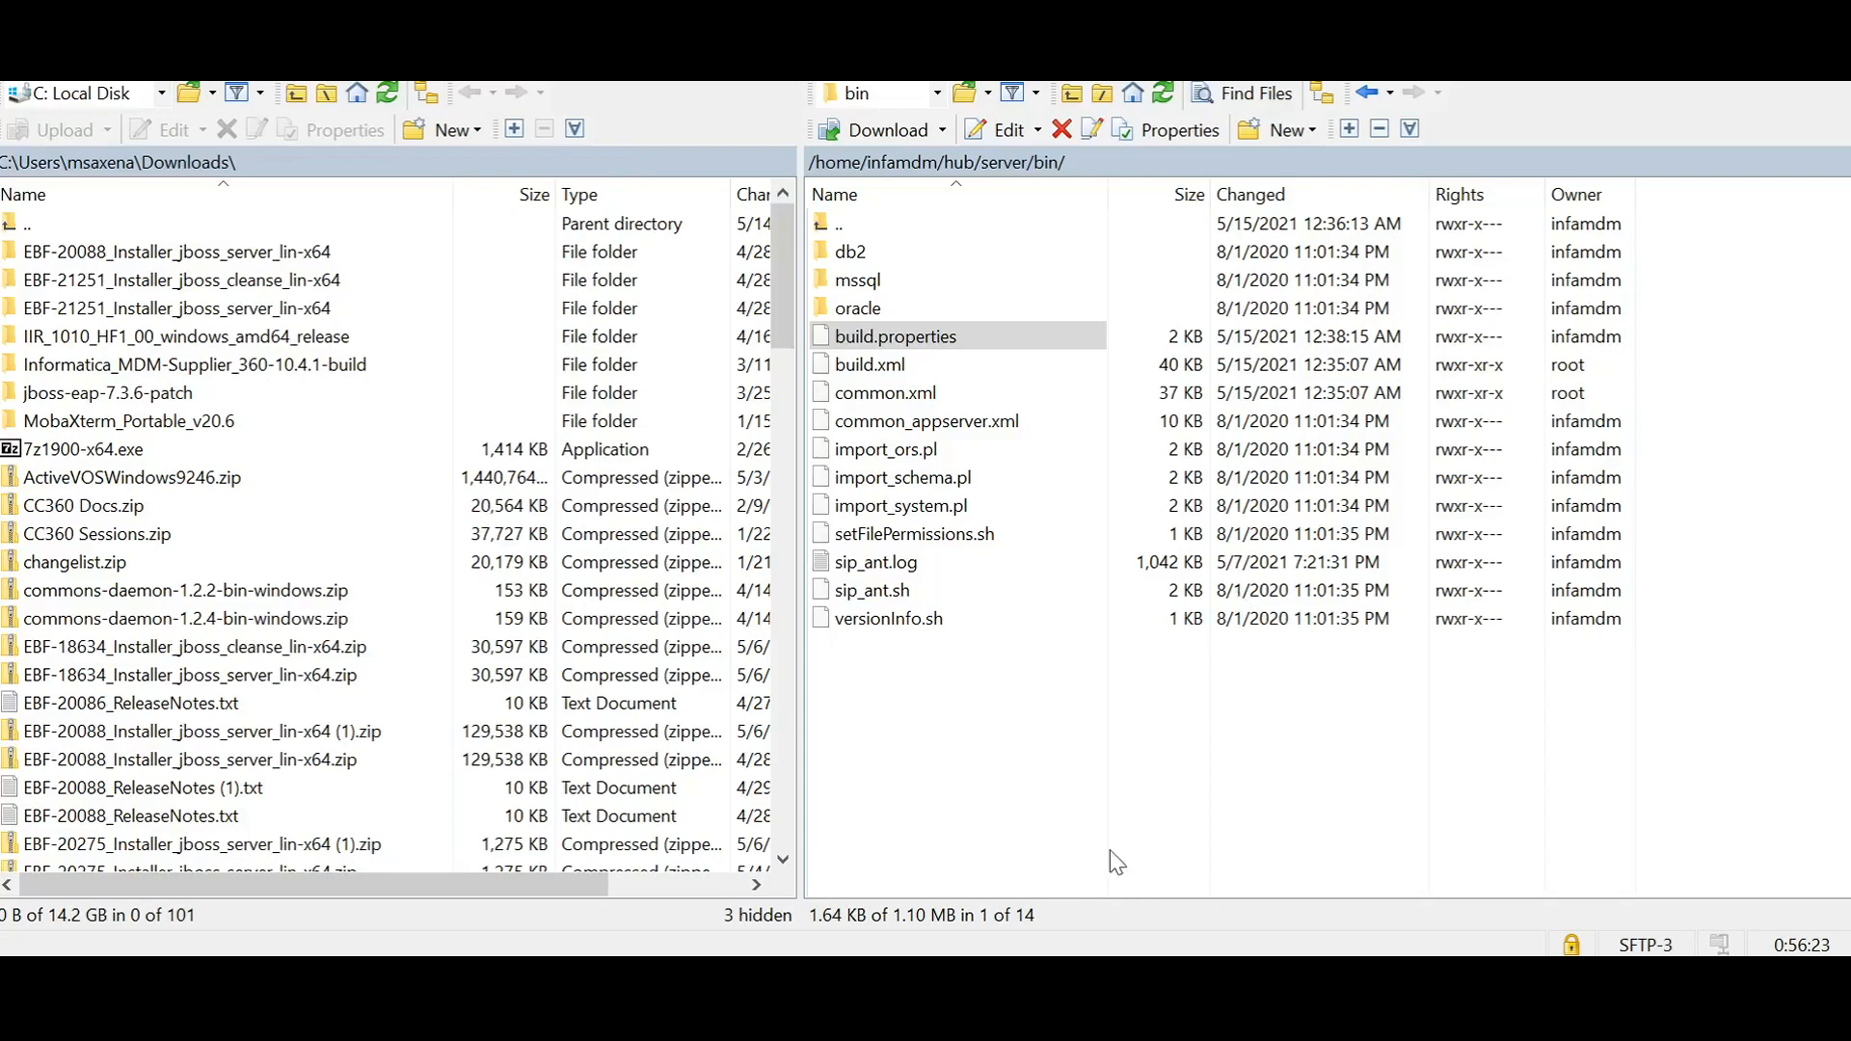
Step: Browse the remote side up to /home/infamdm/hub/server and get the folder's full path
{"action": "double_click", "coordinate": [1041, 174]}
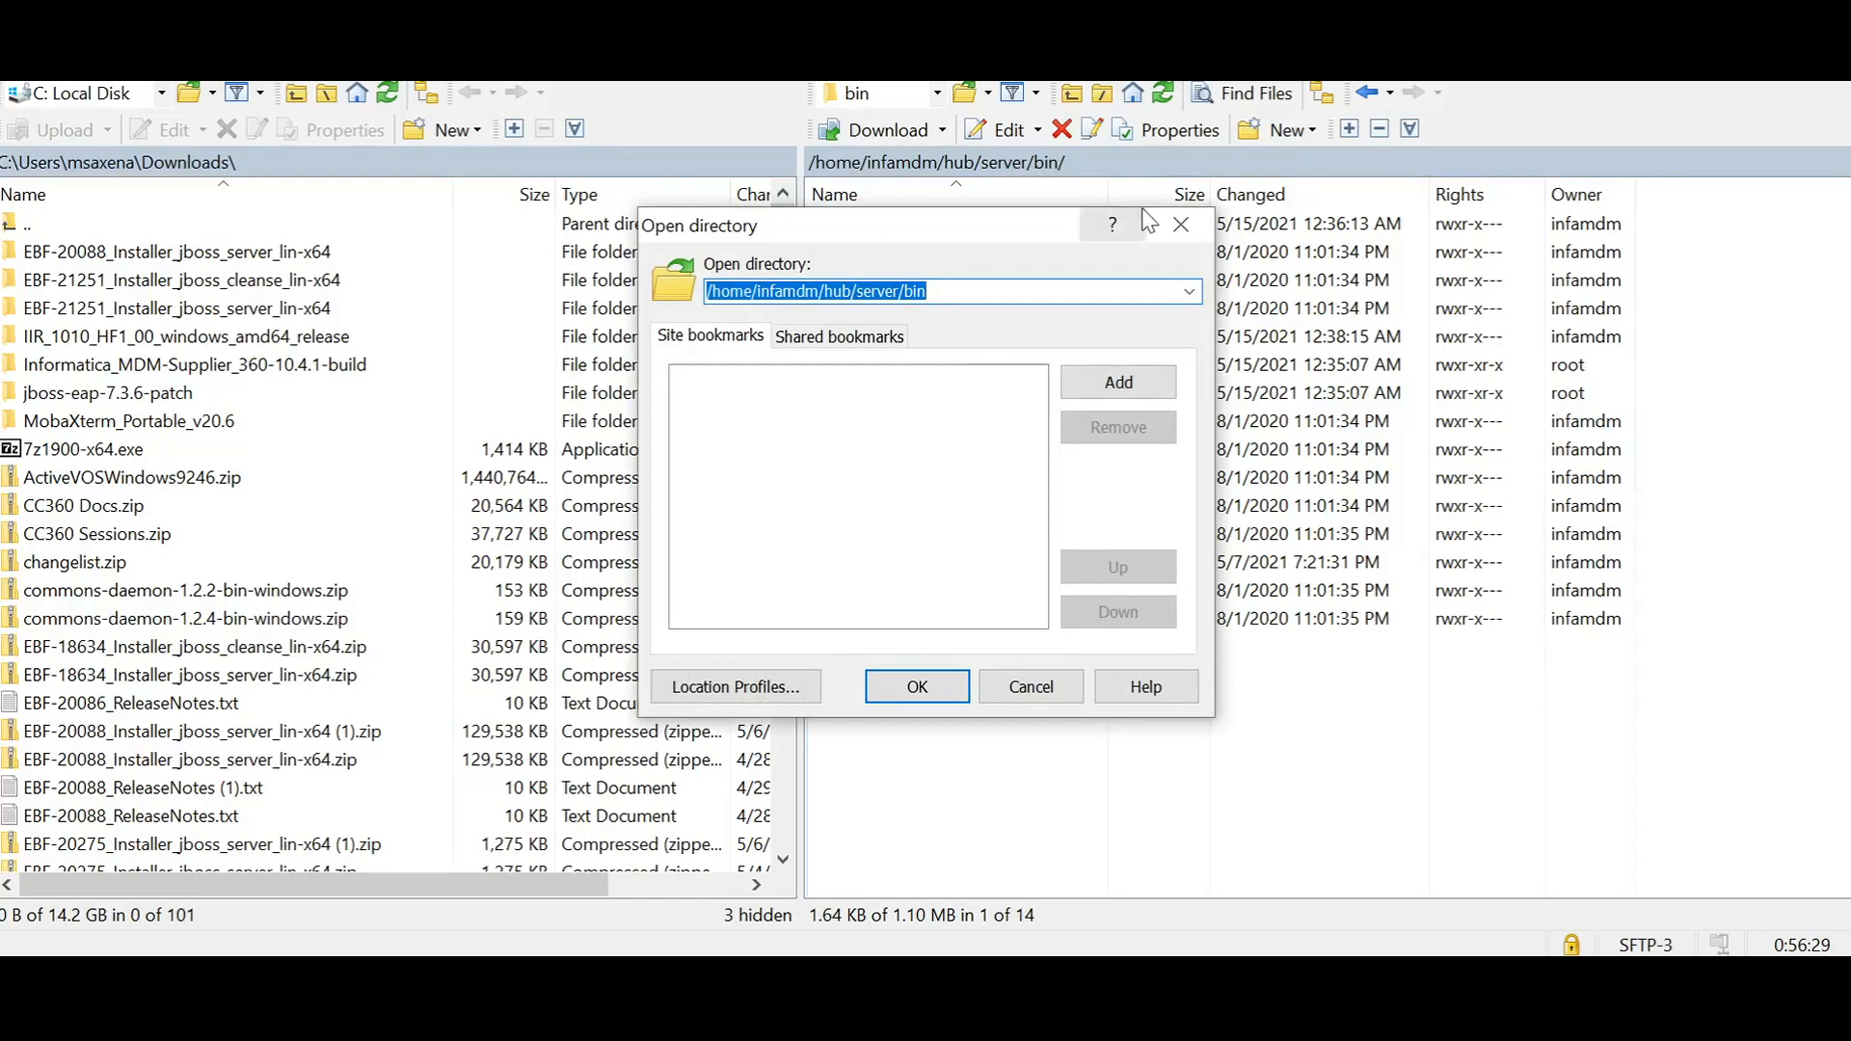
{"action": "left_click", "coordinate": [1182, 225]}
{"action": "left_click", "coordinate": [1010, 169]}
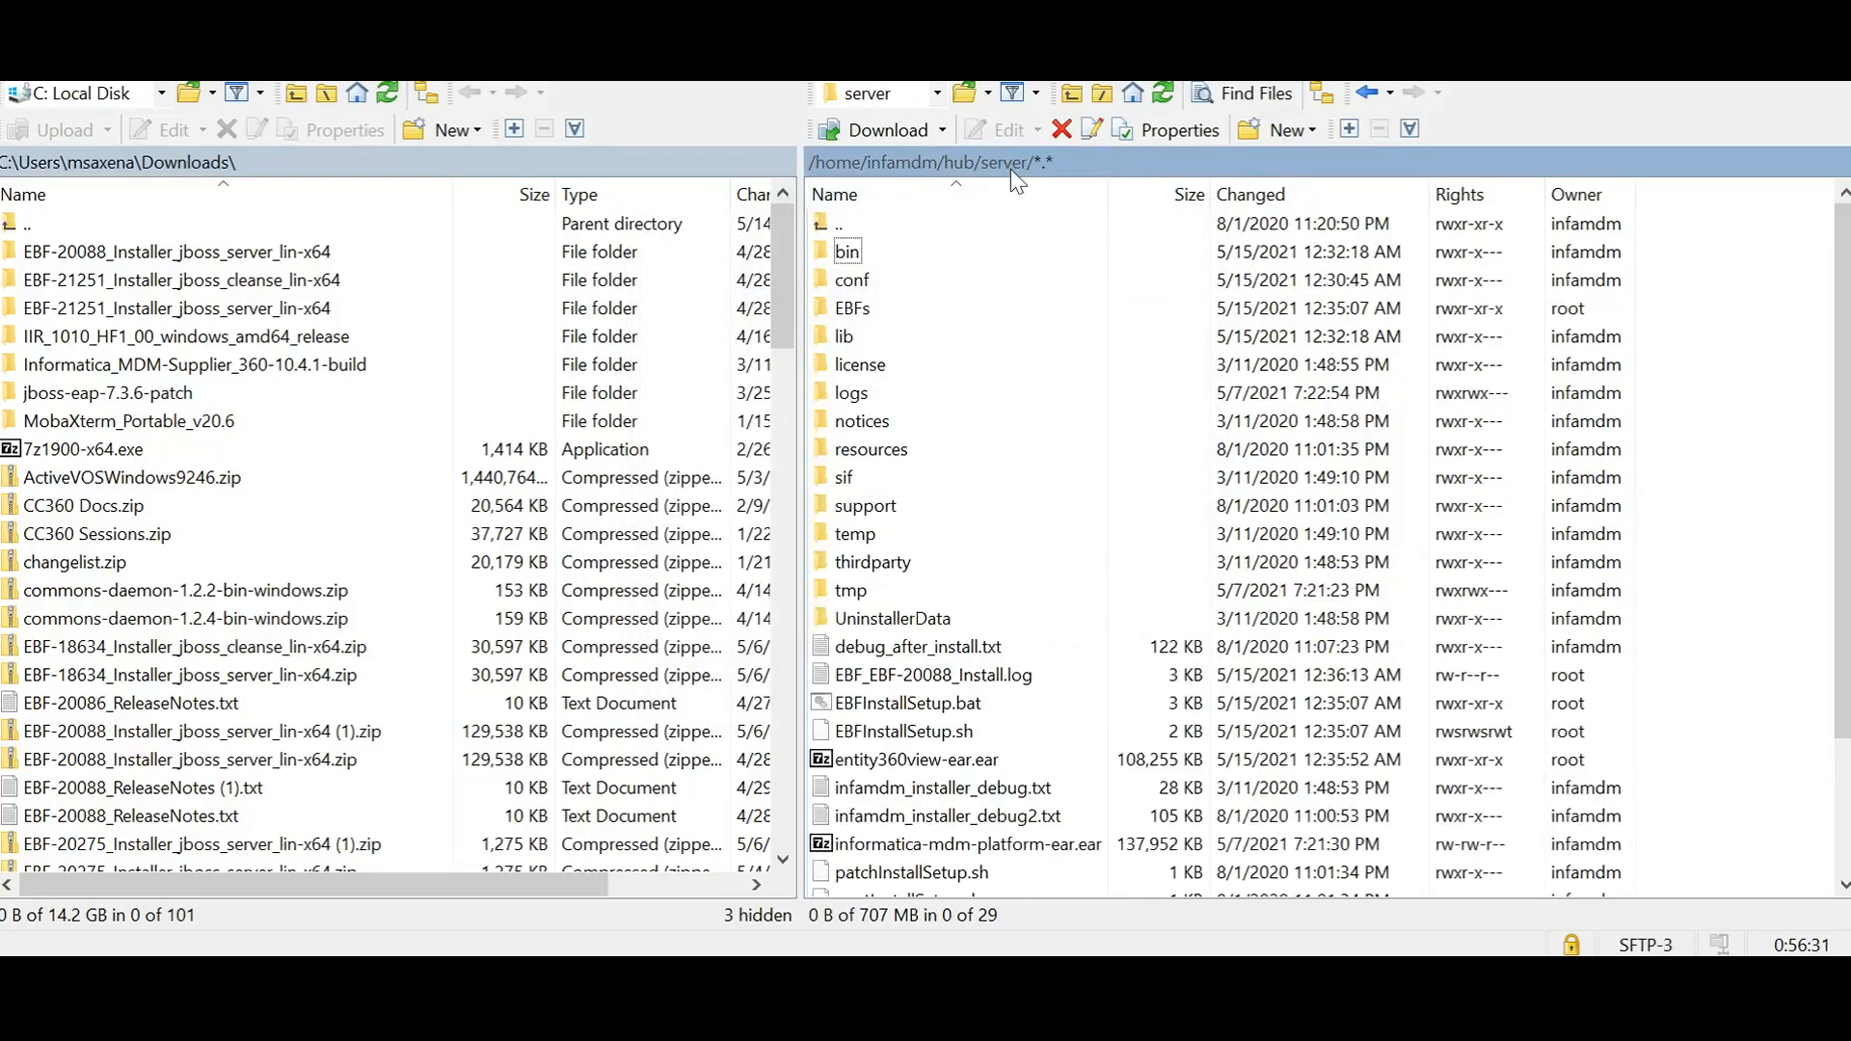
{"action": "double_click", "coordinate": [996, 170]}
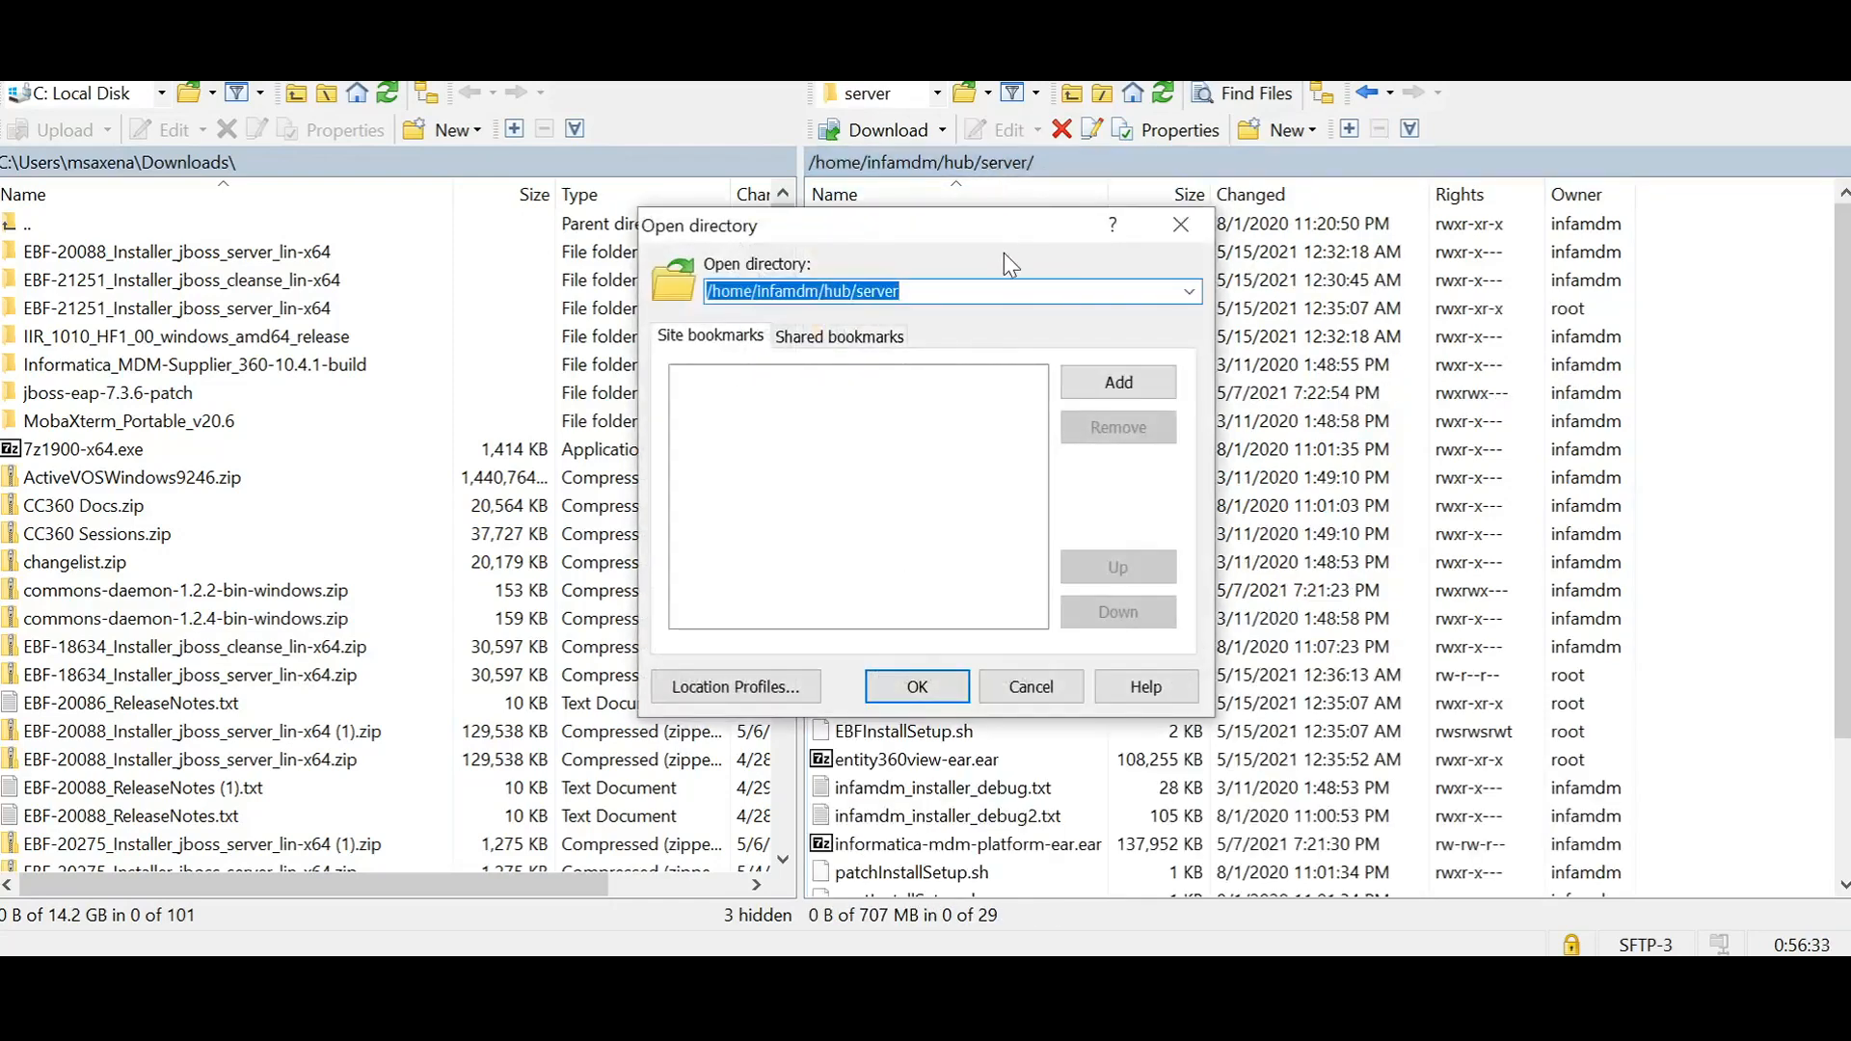
{"action": "left_click", "coordinate": [1198, 227]}
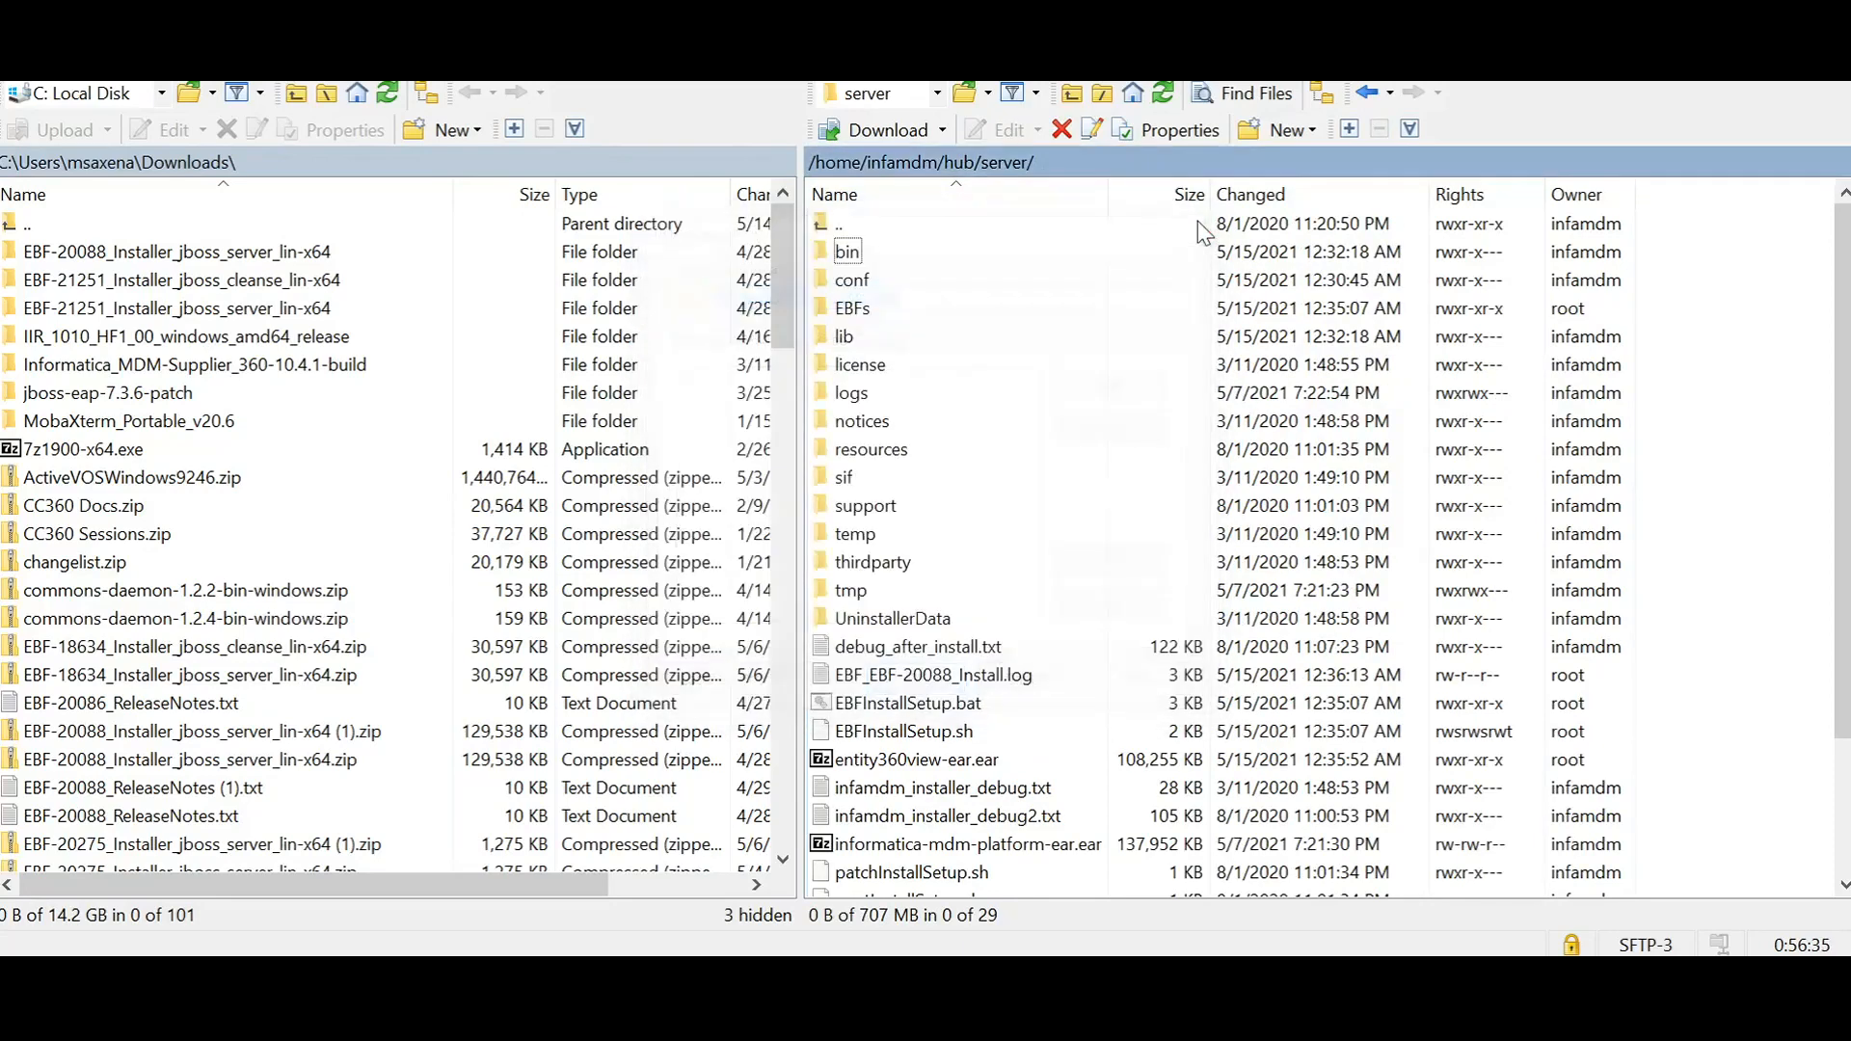
Step: Switch to the terminal, clear its screen, and change the working directory to /home/infamdm/hub/server
{"action": "key", "text": "alt+Tab"}
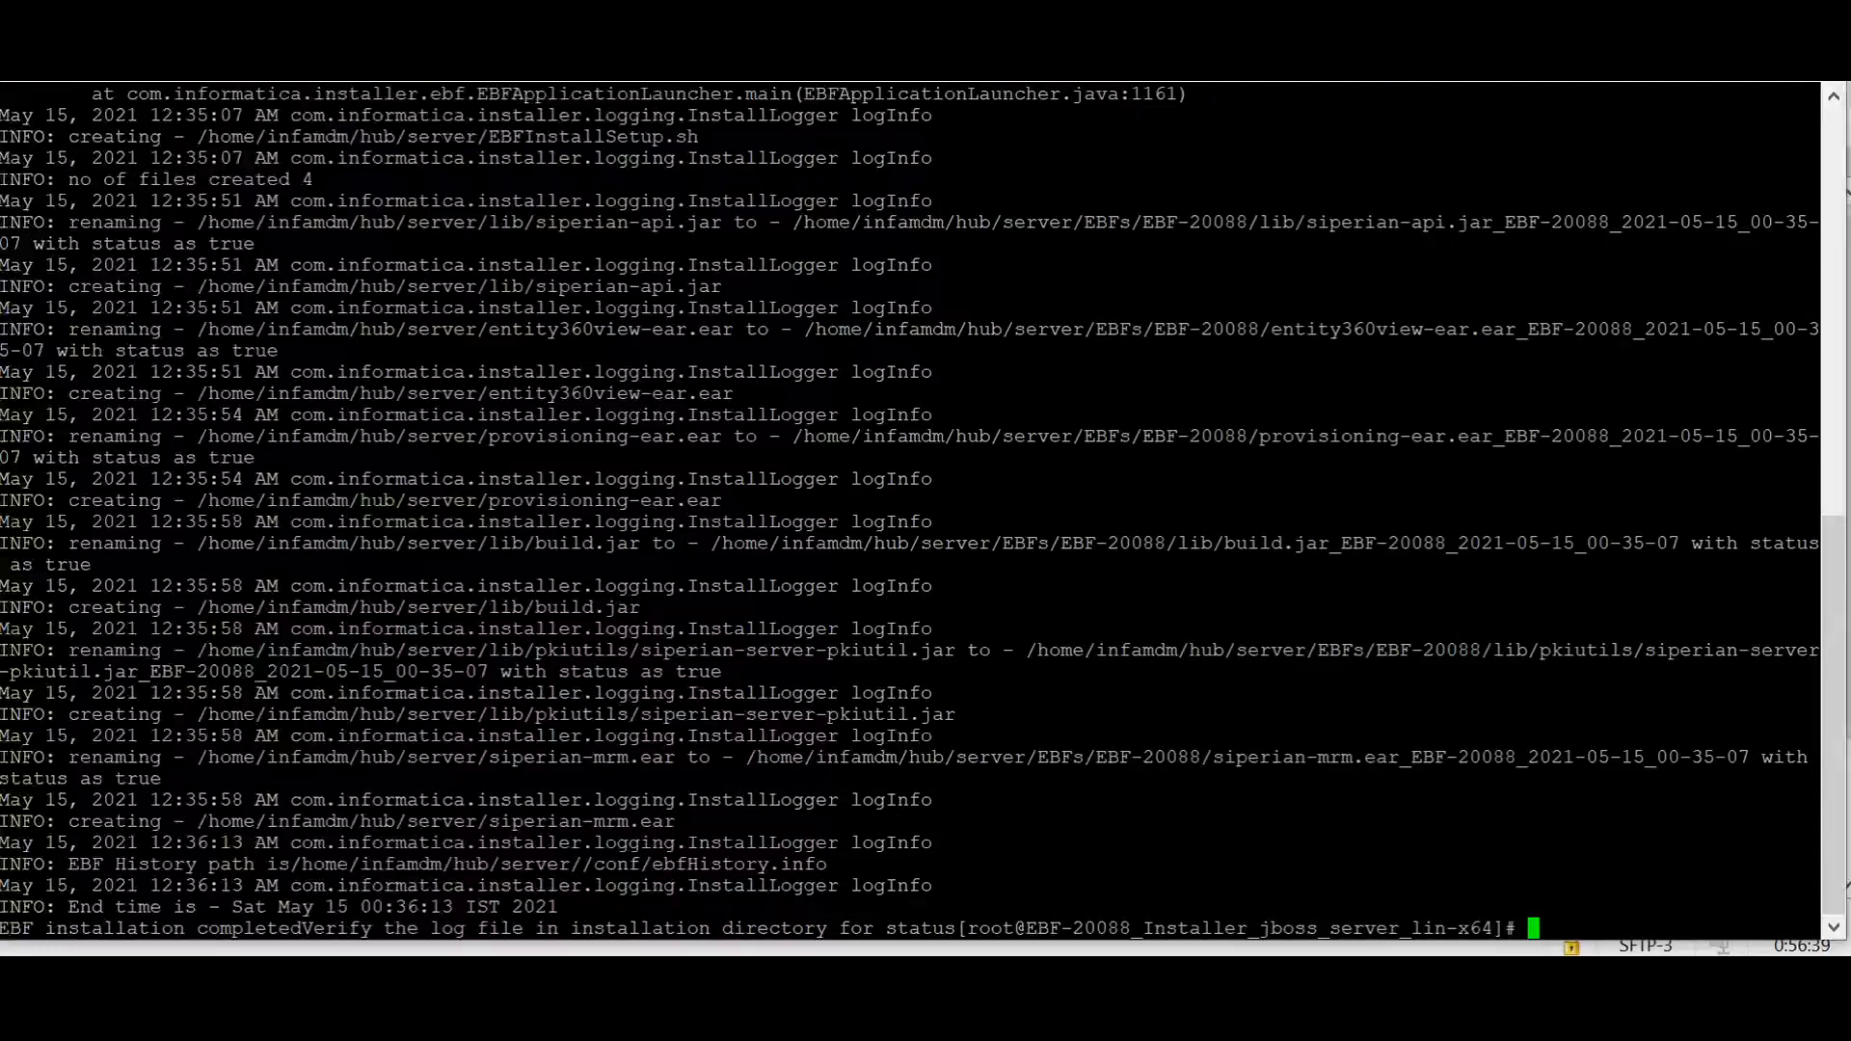
{"action": "type", "text": "cd"}
{"action": "key", "text": "BackSpace"}
{"action": "key", "text": "BackSpace"}
{"action": "type", "text": "clear"}
{"action": "key", "text": "Return"}
{"action": "type", "text": "cd /home/infamdm/hub/server"}
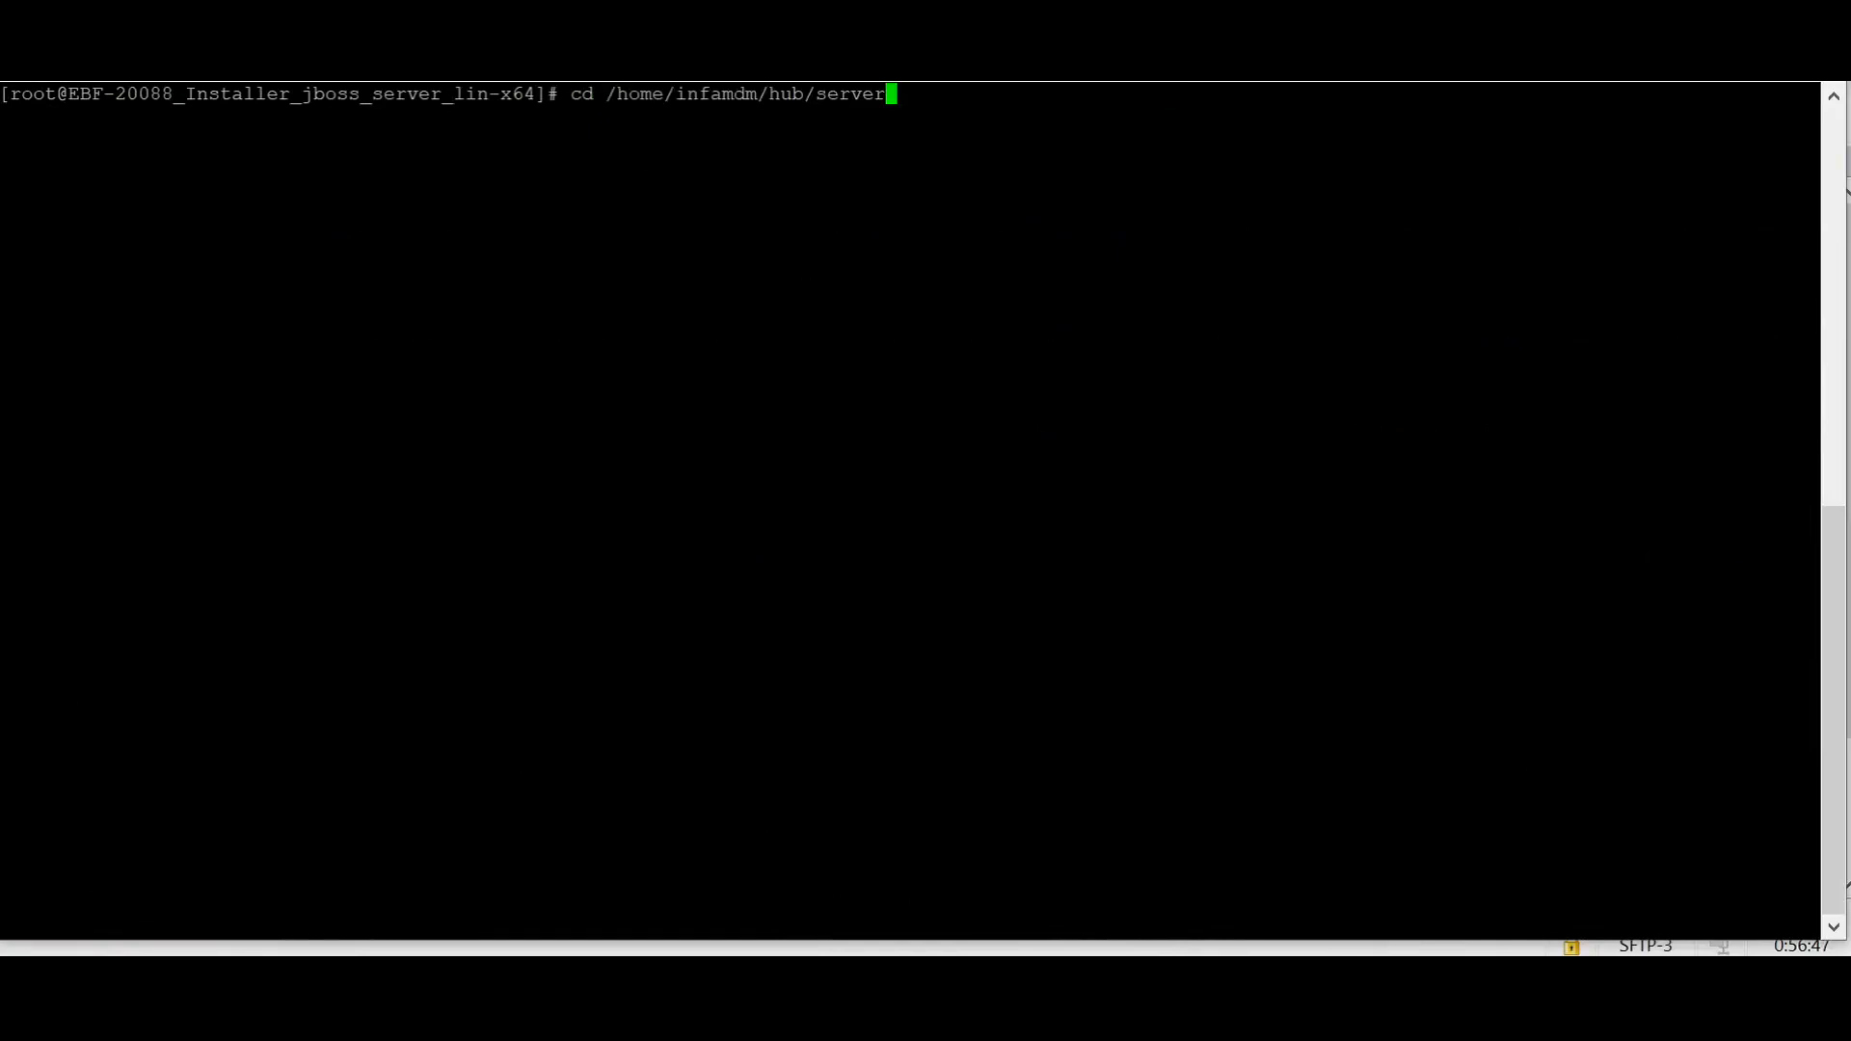
{"action": "key", "text": "Return"}
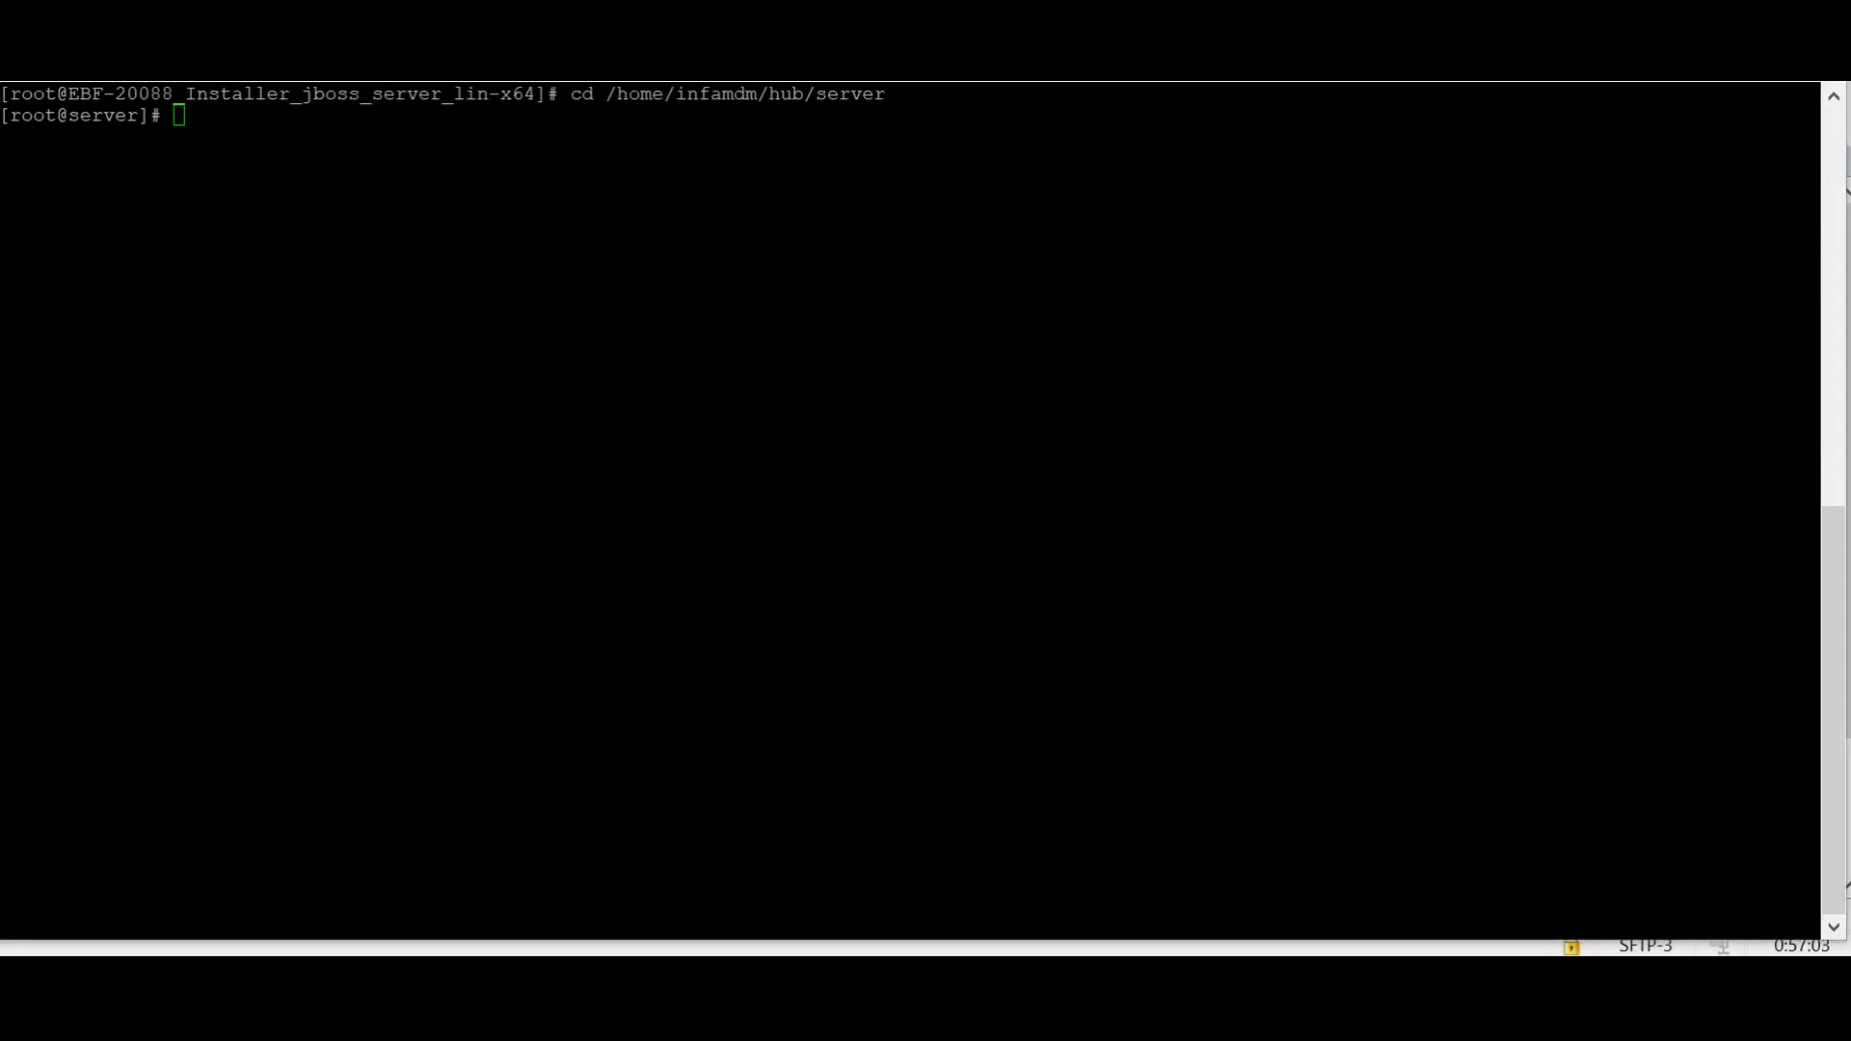
Step: Run ./EBFInstallSetup.sh with the database password, the avos username and password, and the avos JDBC database password as -D parameters
{"action": "key", "text": "shift+Insert"}
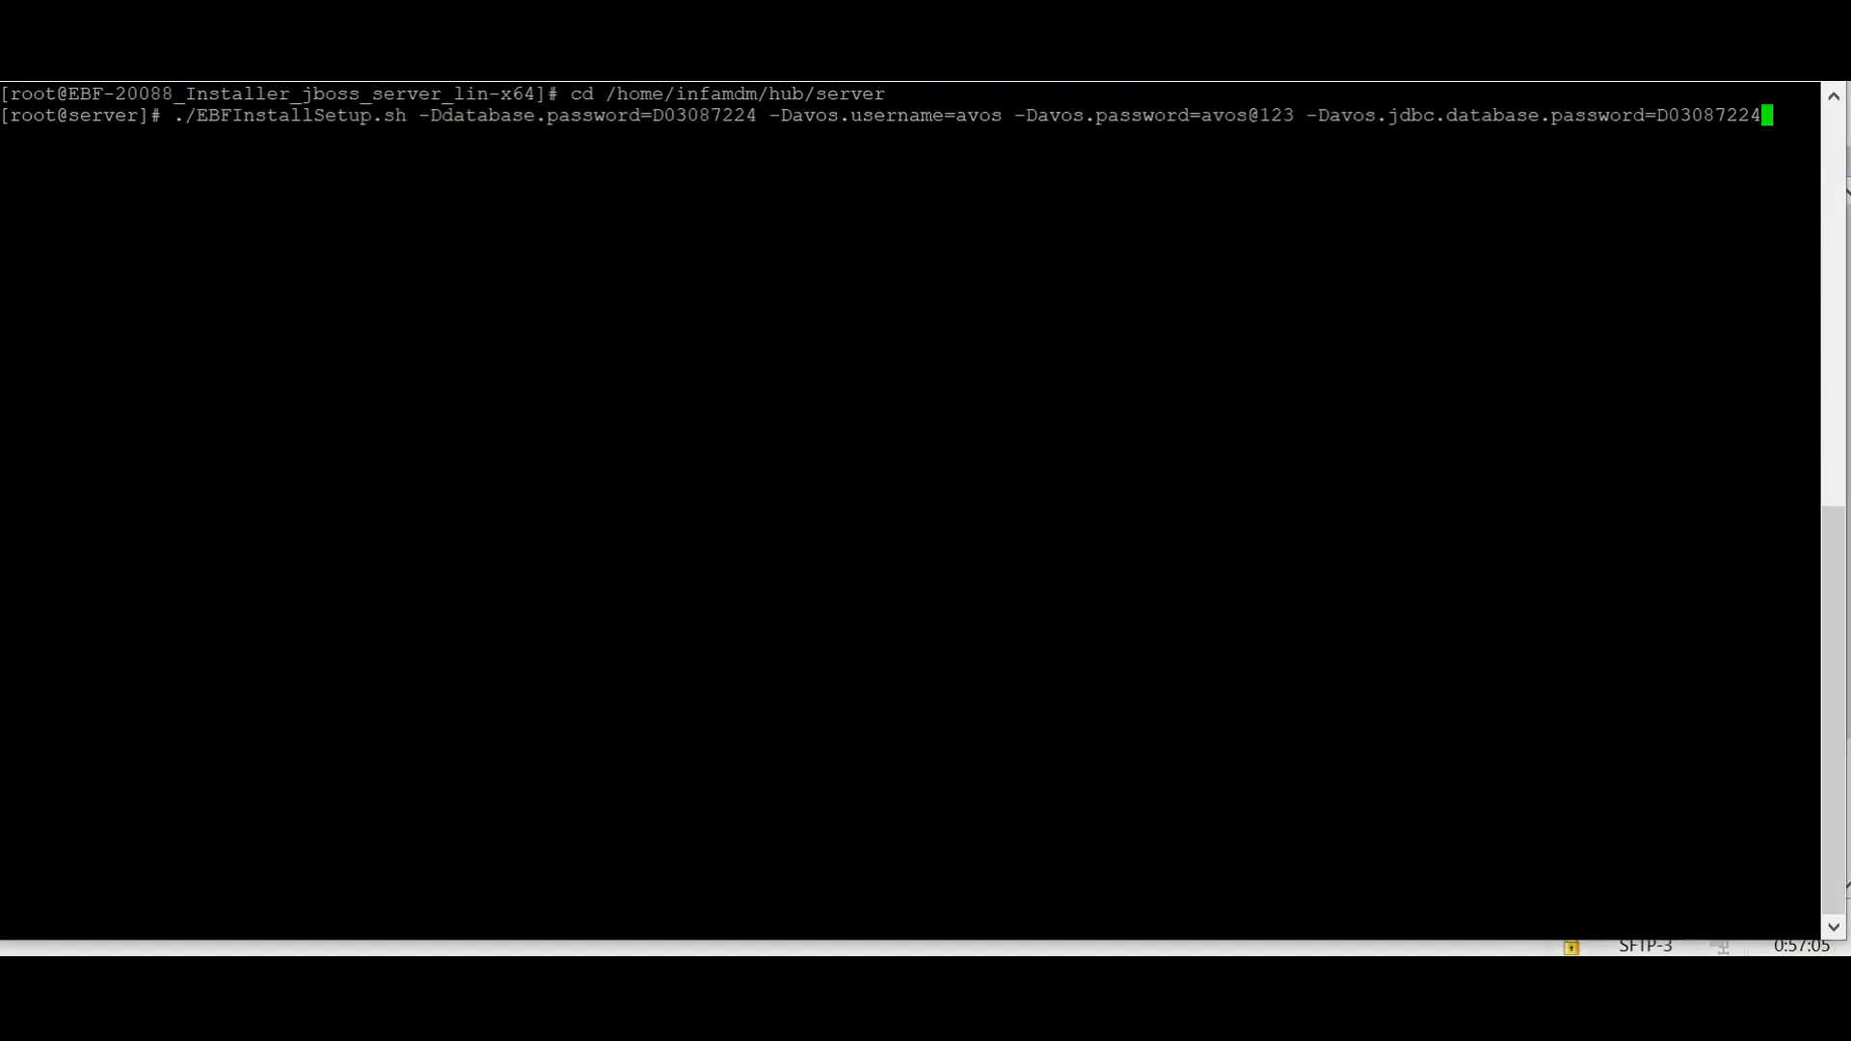
{"action": "key", "text": "Return"}
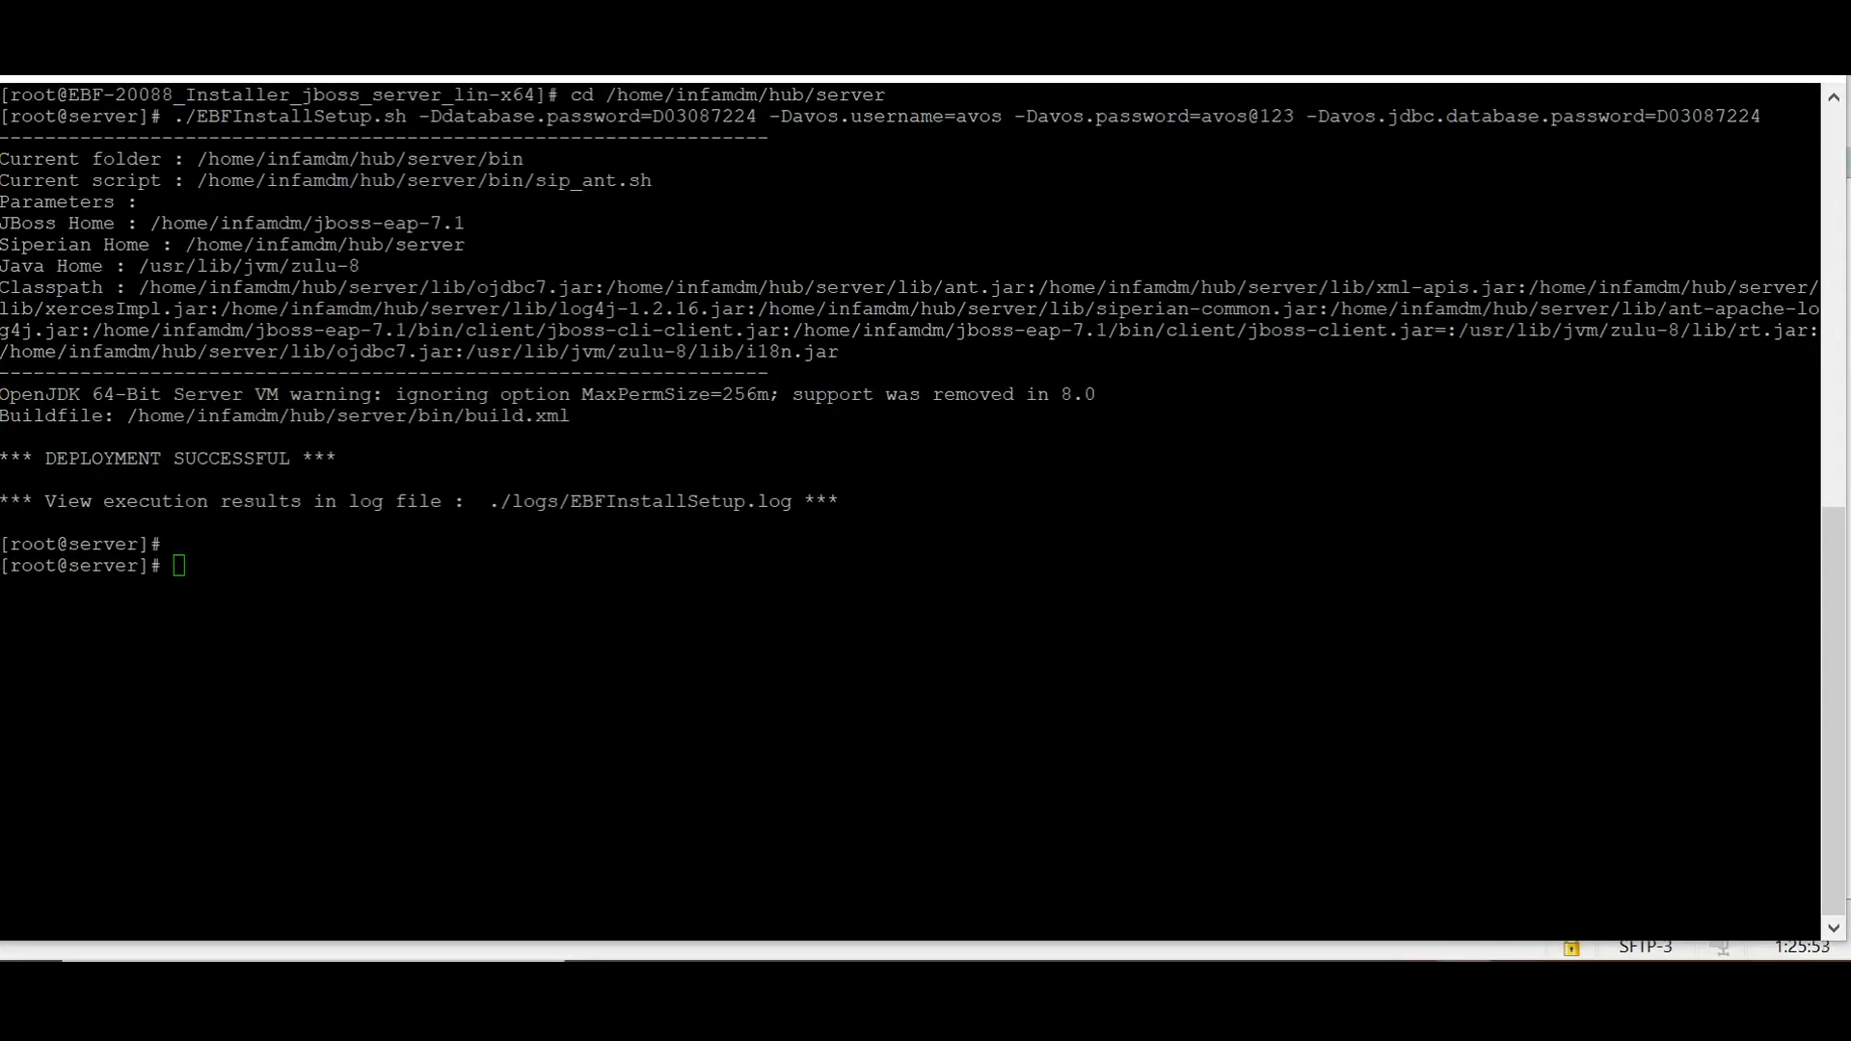
Step: Switch back to WinSCP, browse to /home/infamdm/hub/server/logs, and check the build result at the end of EBFInstallSetup.log
{"action": "left_click", "coordinate": [1675, 79]}
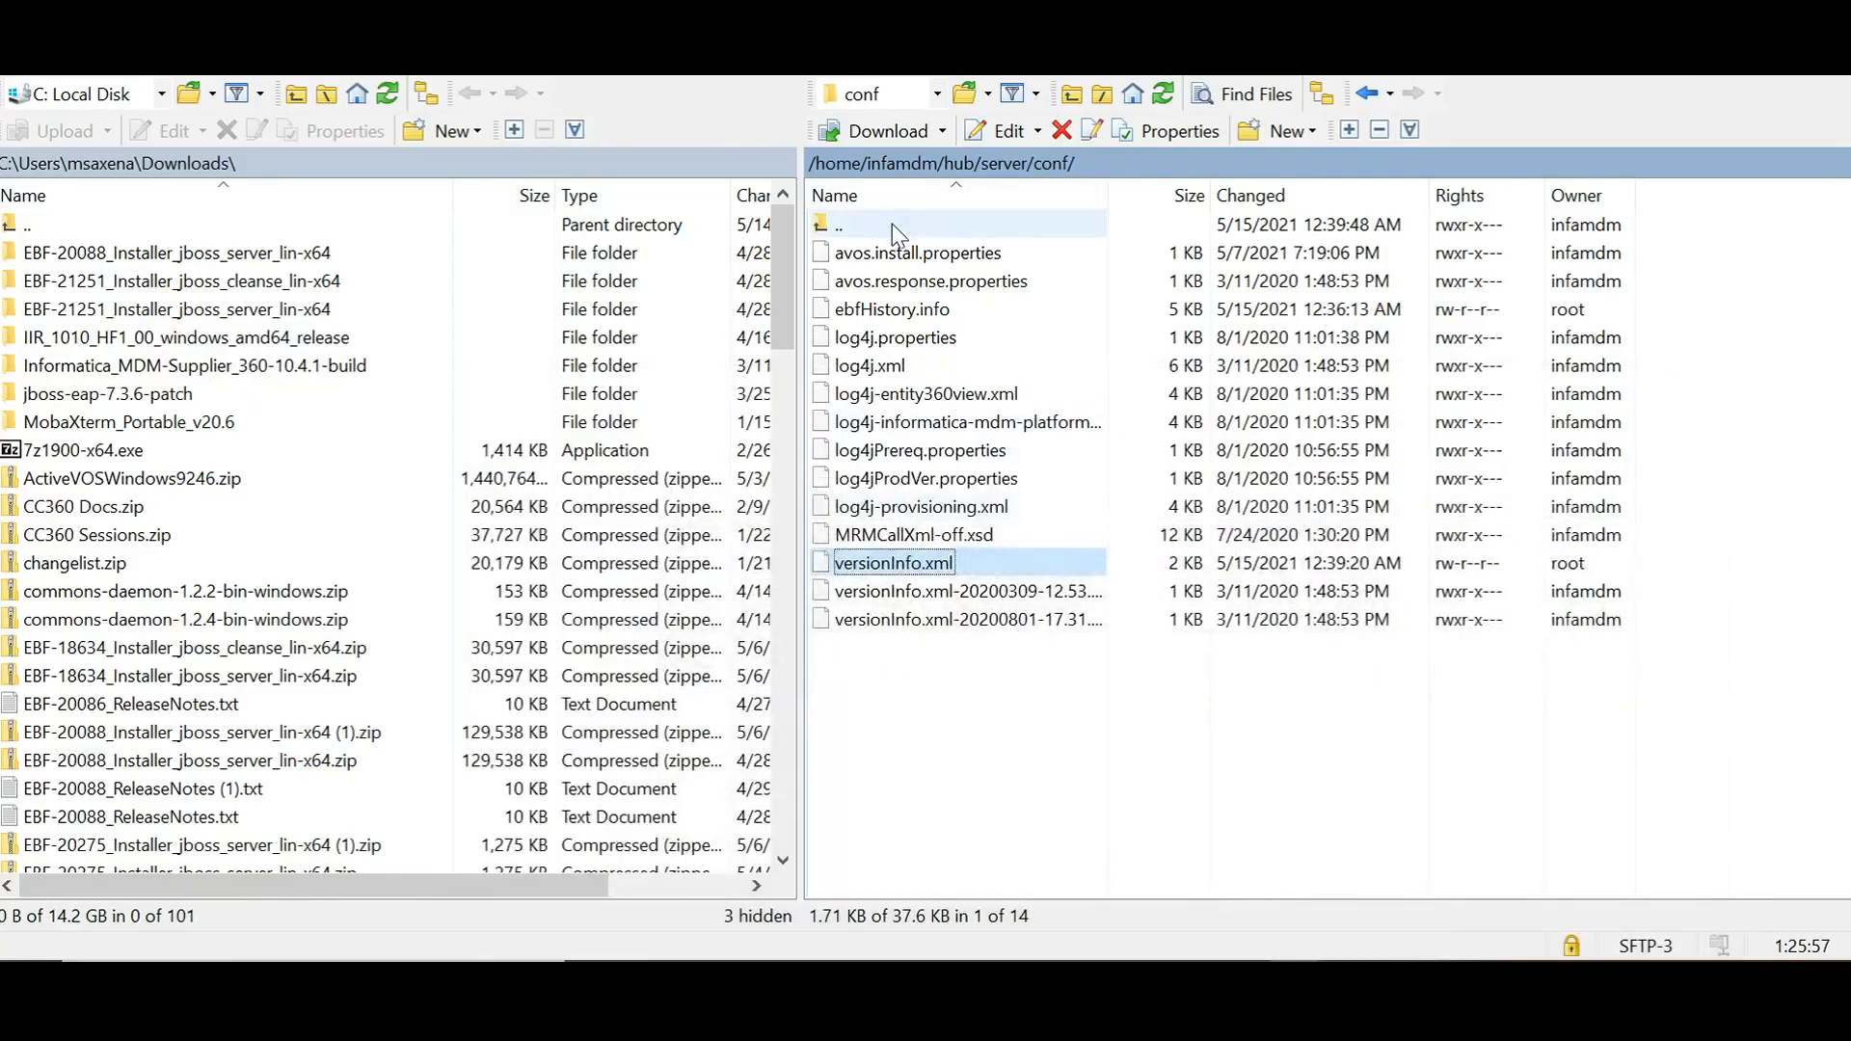
{"action": "double_click", "coordinate": [893, 223]}
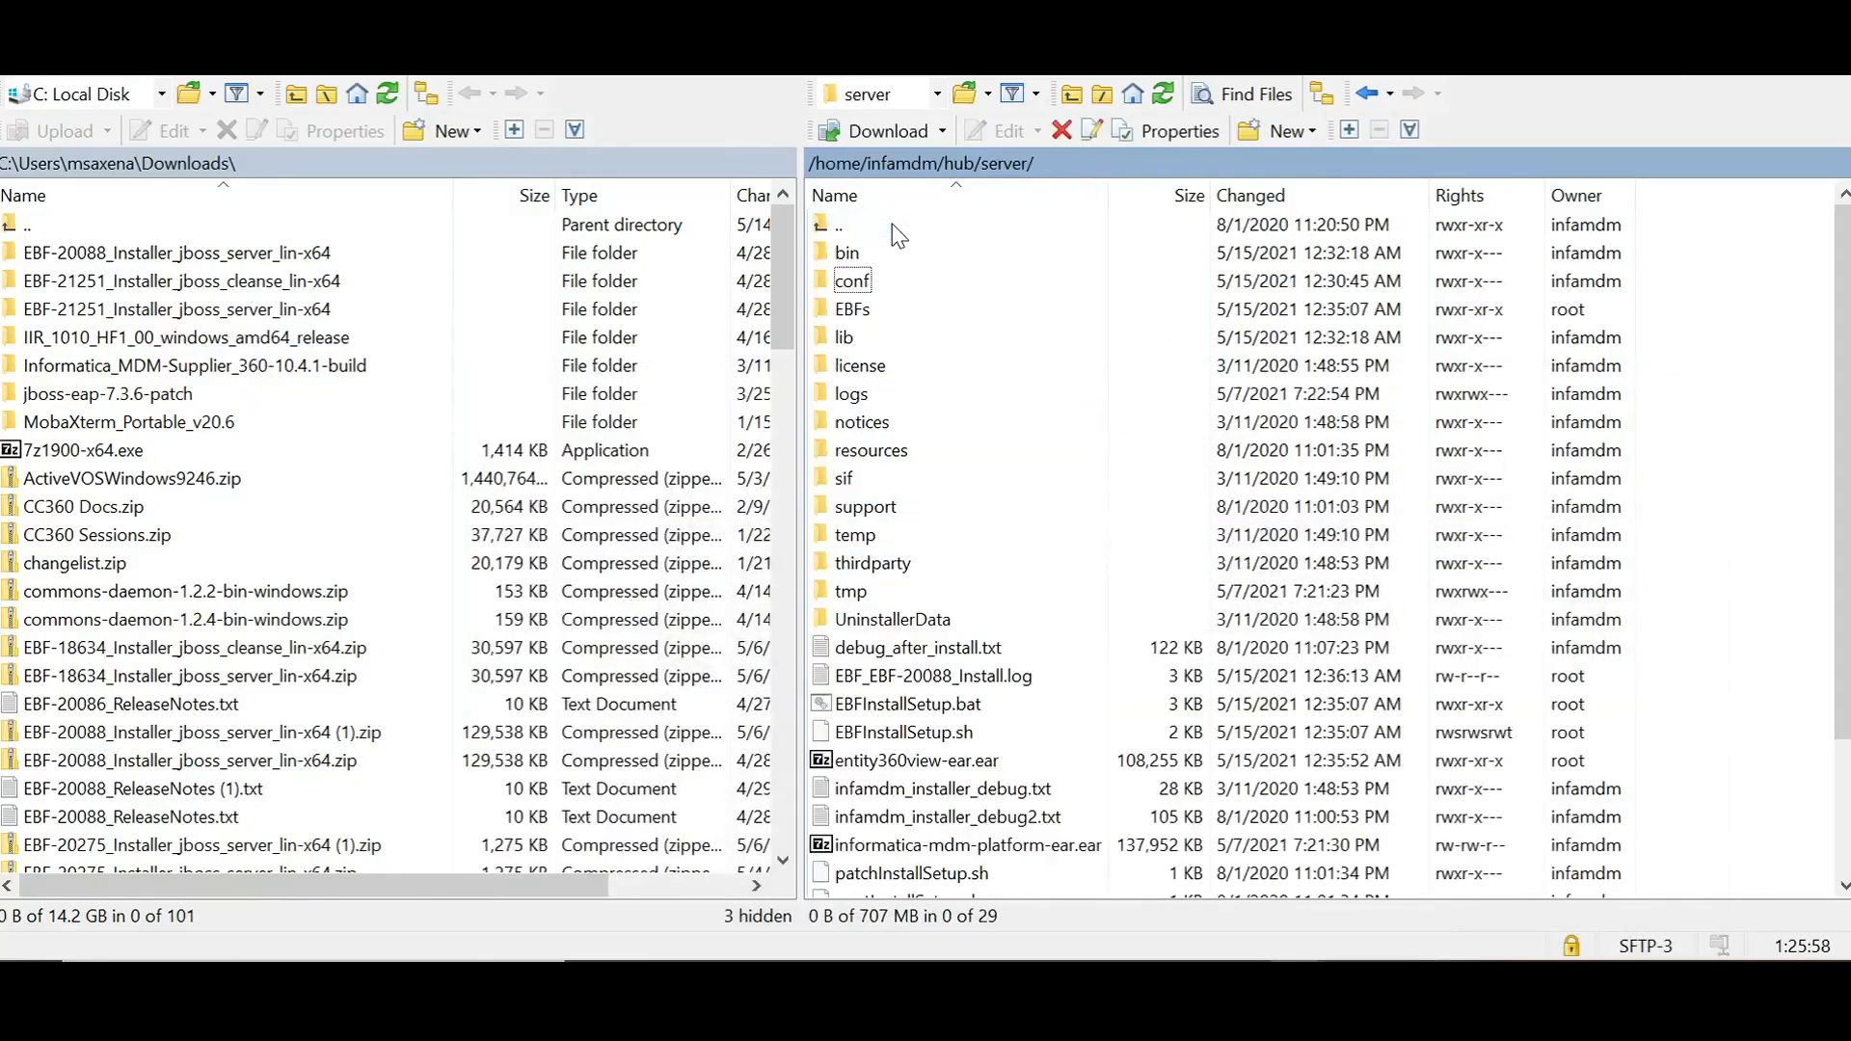
{"action": "double_click", "coordinate": [898, 396]}
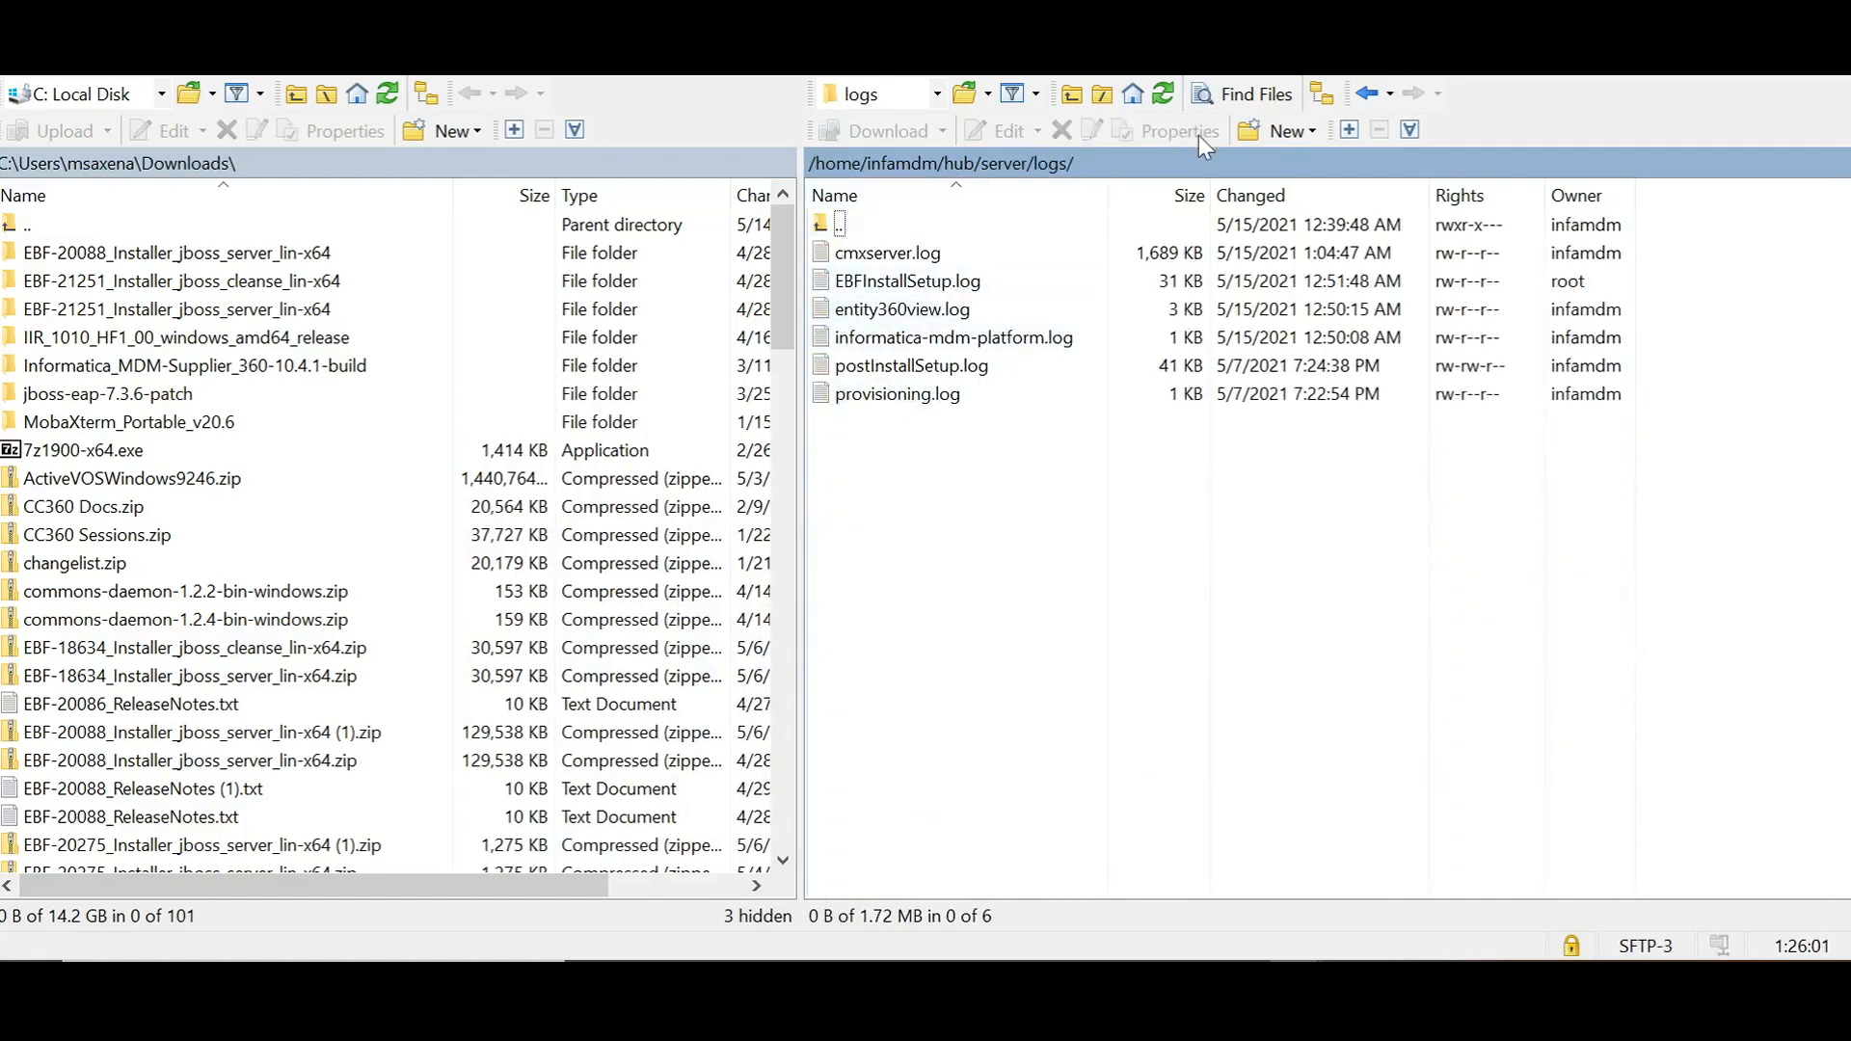
{"action": "double_click", "coordinate": [906, 281]}
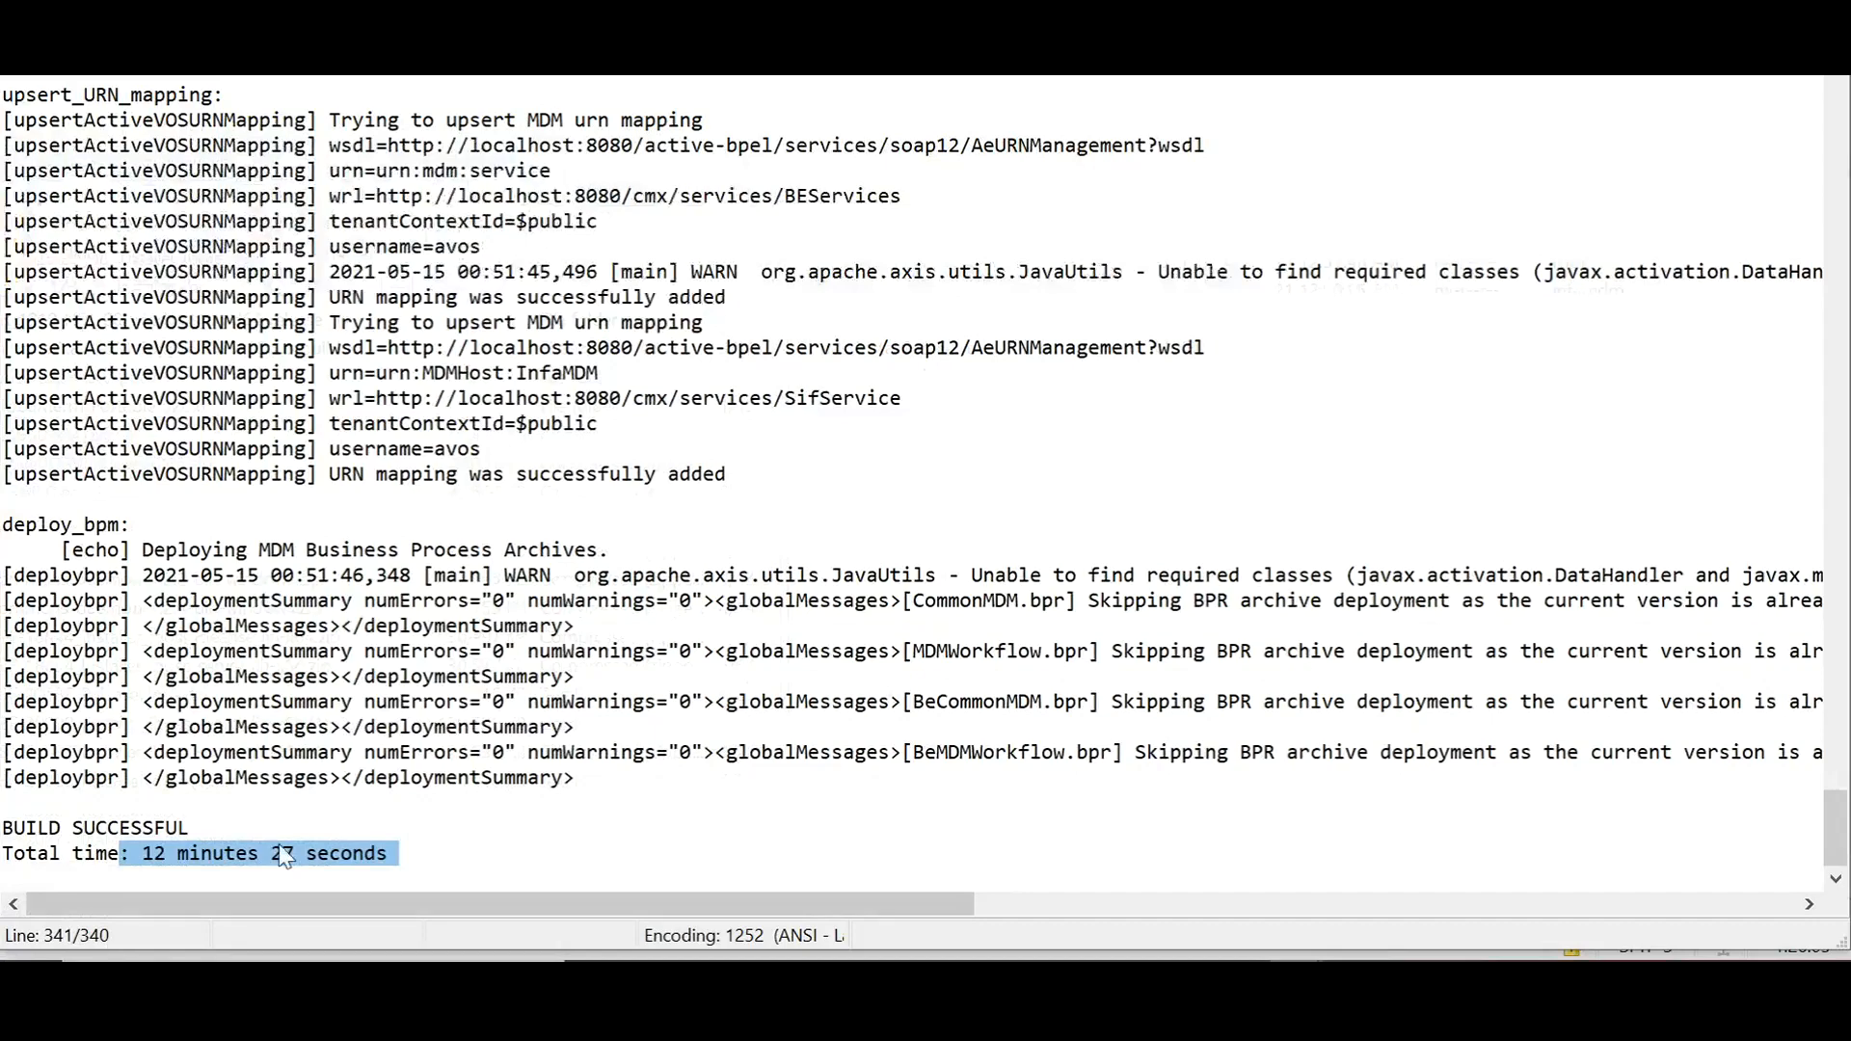
Step: Examine the build status and total time in the last lines of EBFInstallSetup.log, and close the log
{"action": "left_click", "coordinate": [231, 803]}
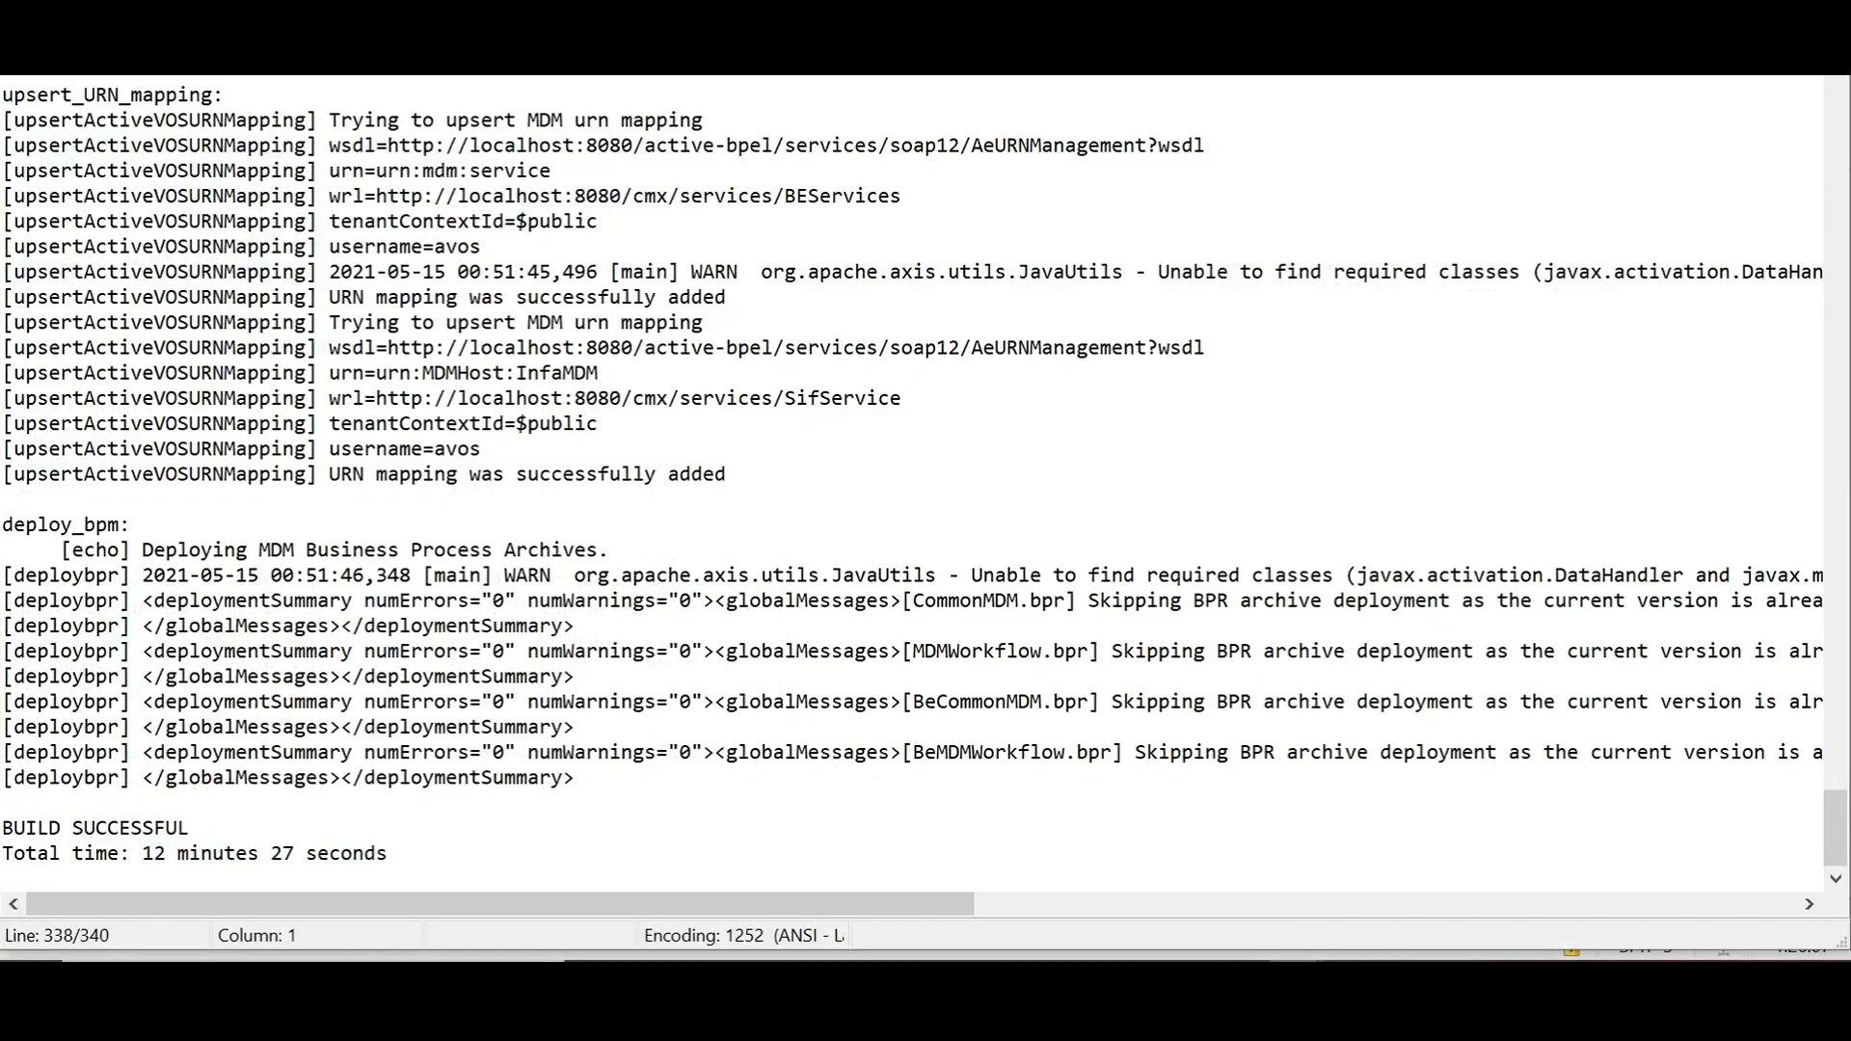
{"action": "left_click_drag", "start_coordinate": [120, 854], "coordinate": [231, 803]}
{"action": "left_click", "coordinate": [401, 877]}
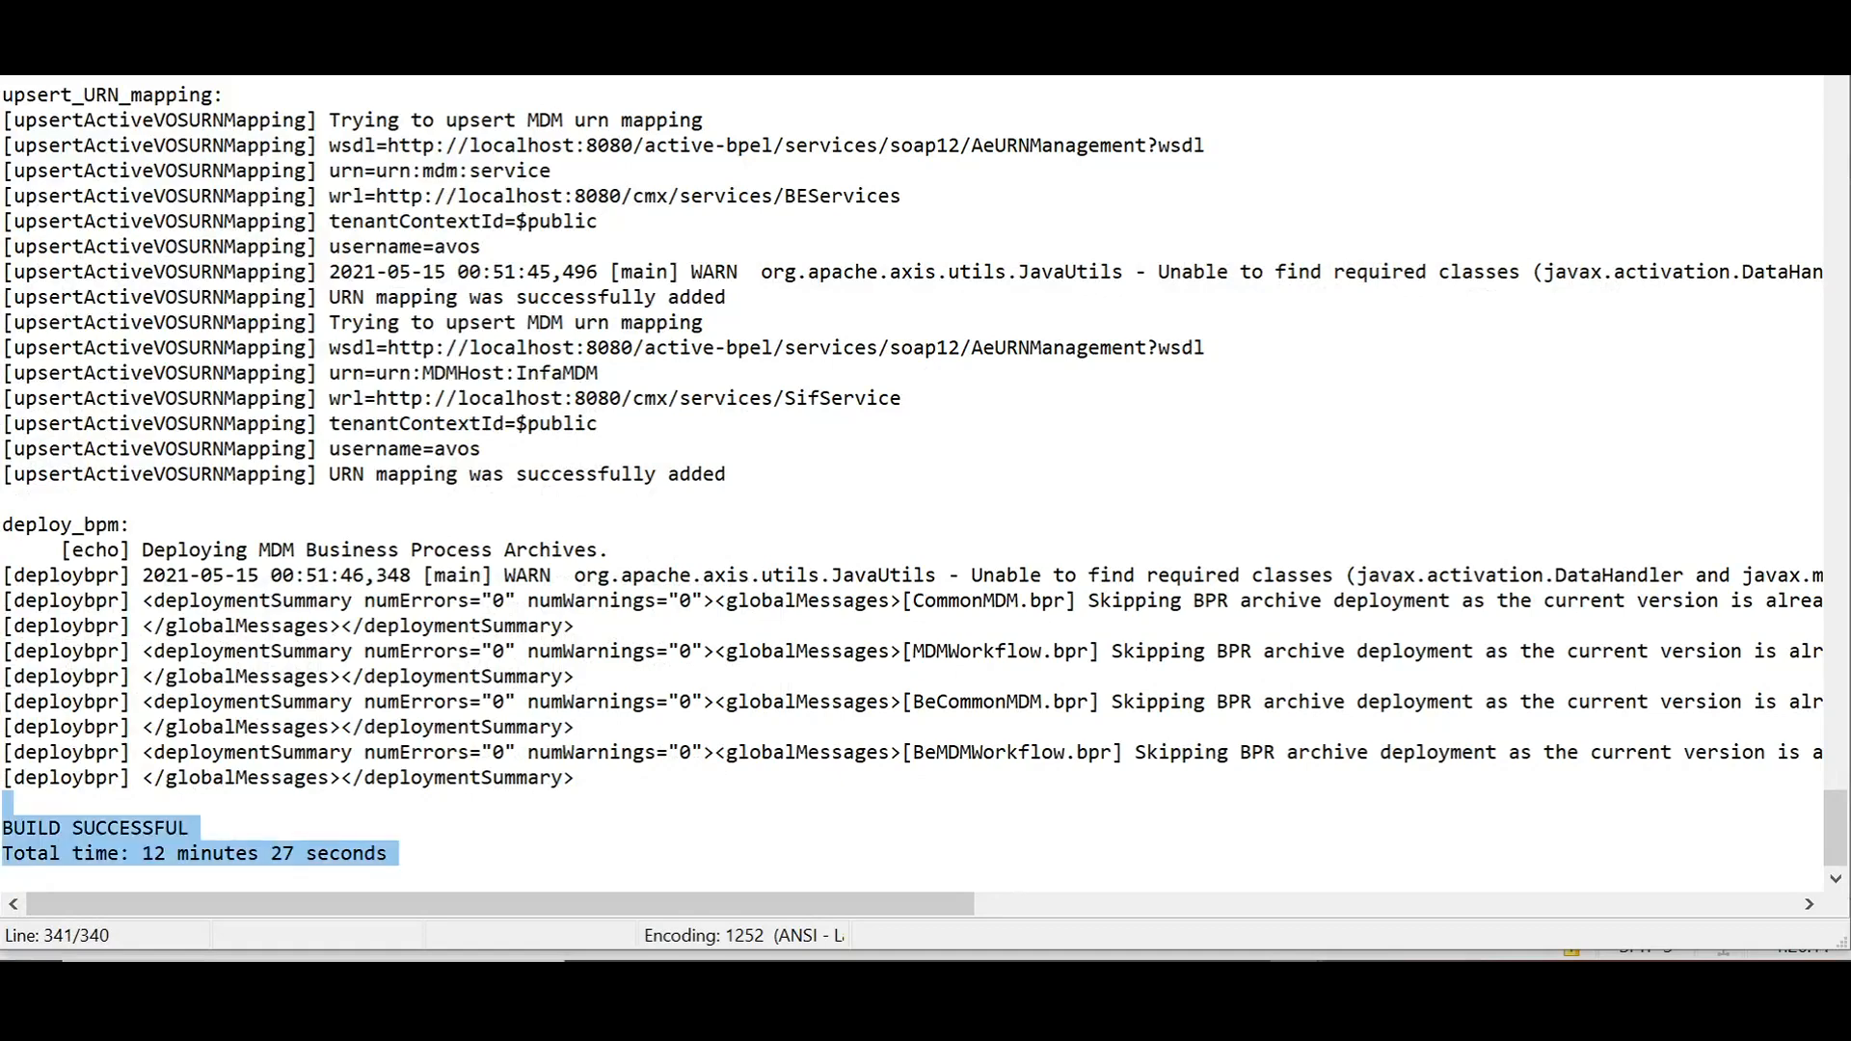
{"action": "left_click", "coordinate": [500, 865]}
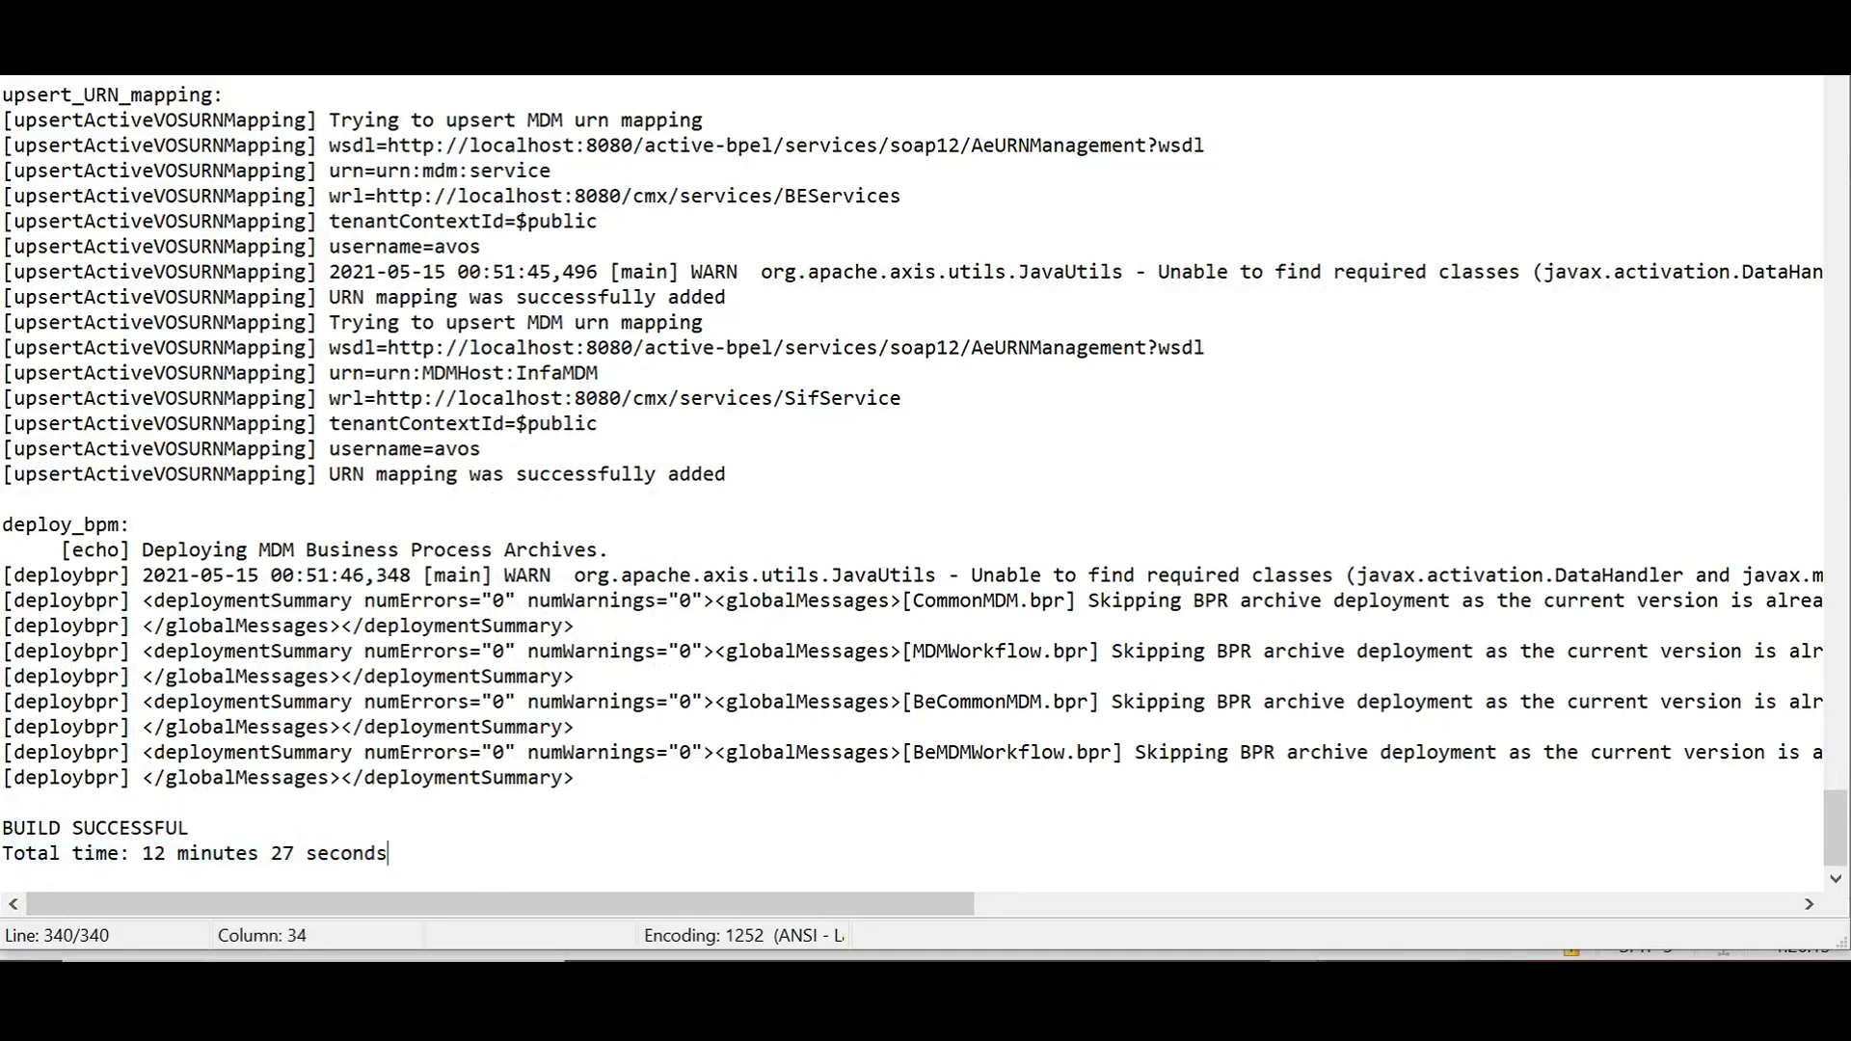
{"action": "left_click_drag", "start_coordinate": [401, 856], "coordinate": [8, 804]}
{"action": "left_click", "coordinate": [396, 855]}
{"action": "left_click_drag", "start_coordinate": [395, 855], "coordinate": [6, 829]}
{"action": "left_click", "coordinate": [6, 803]}
{"action": "key", "text": "Escape"}
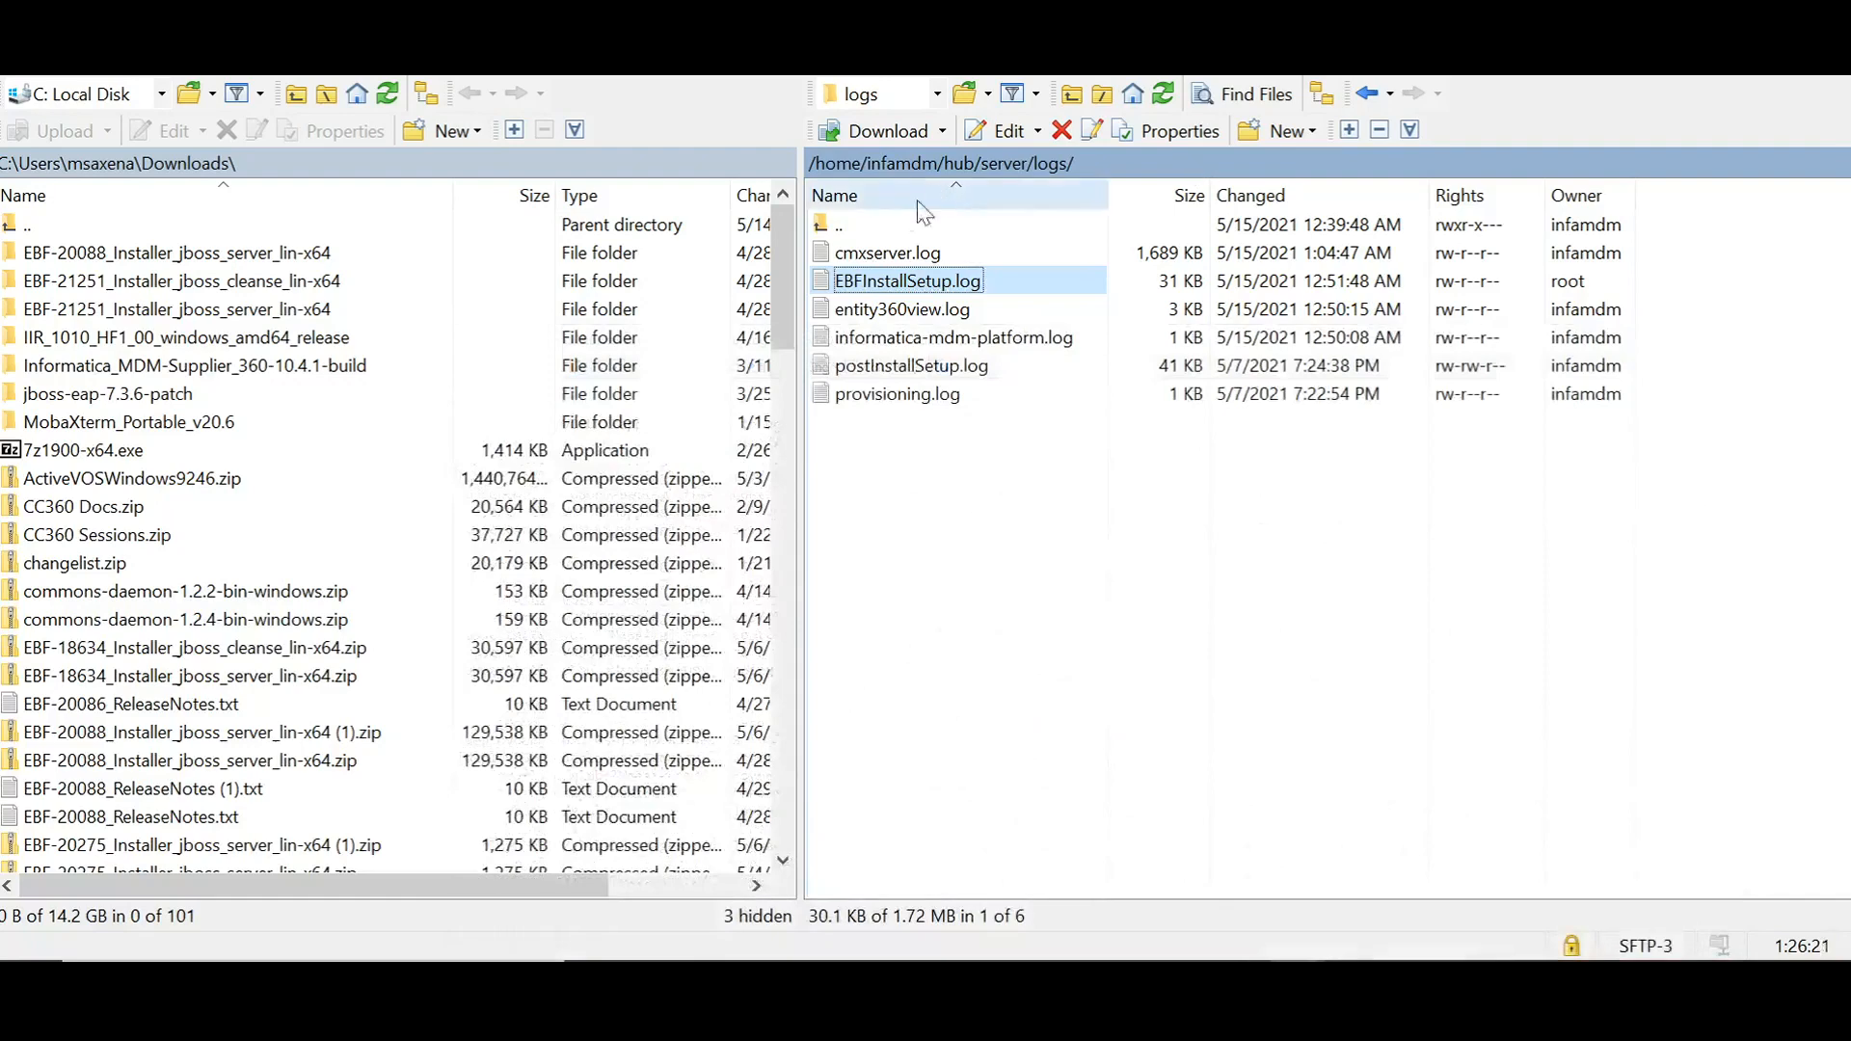
Step: Browse the remote side to /home/infamdm/hub/server/conf and open versionInfo.xml
{"action": "left_click", "coordinate": [992, 163]}
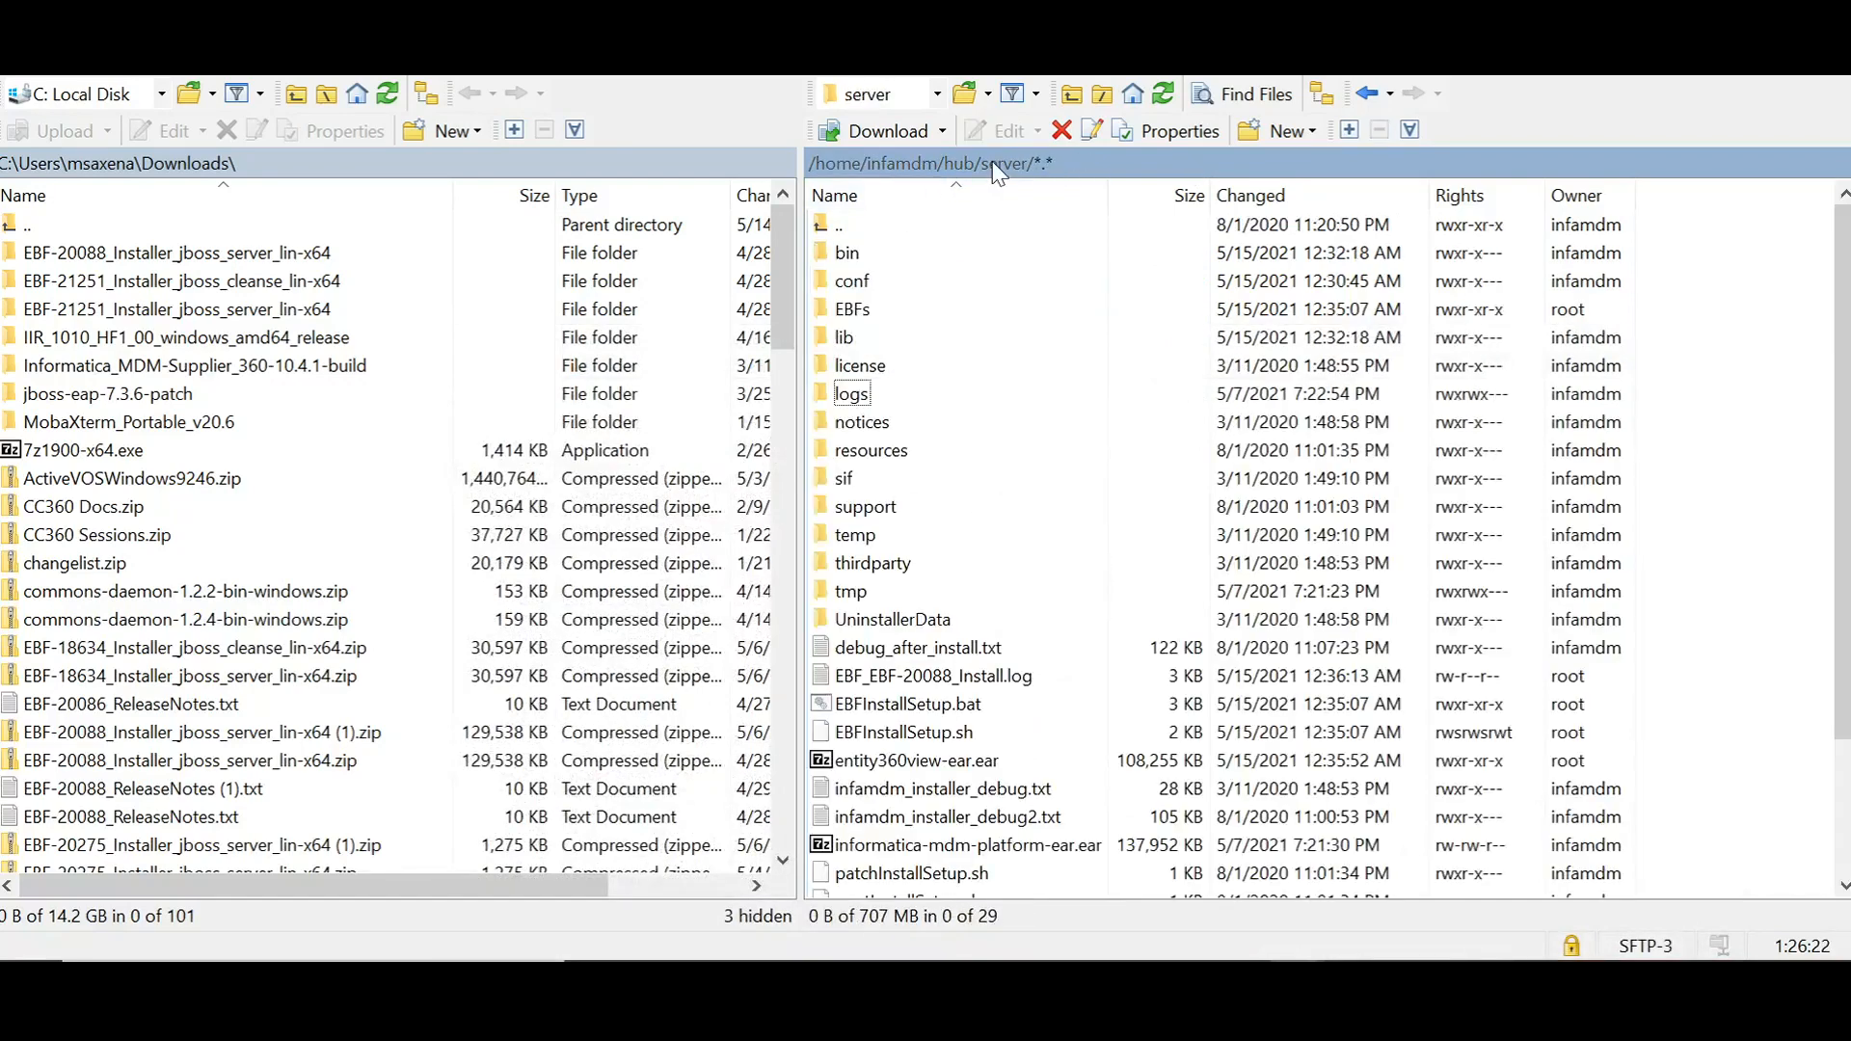
{"action": "double_click", "coordinate": [882, 282]}
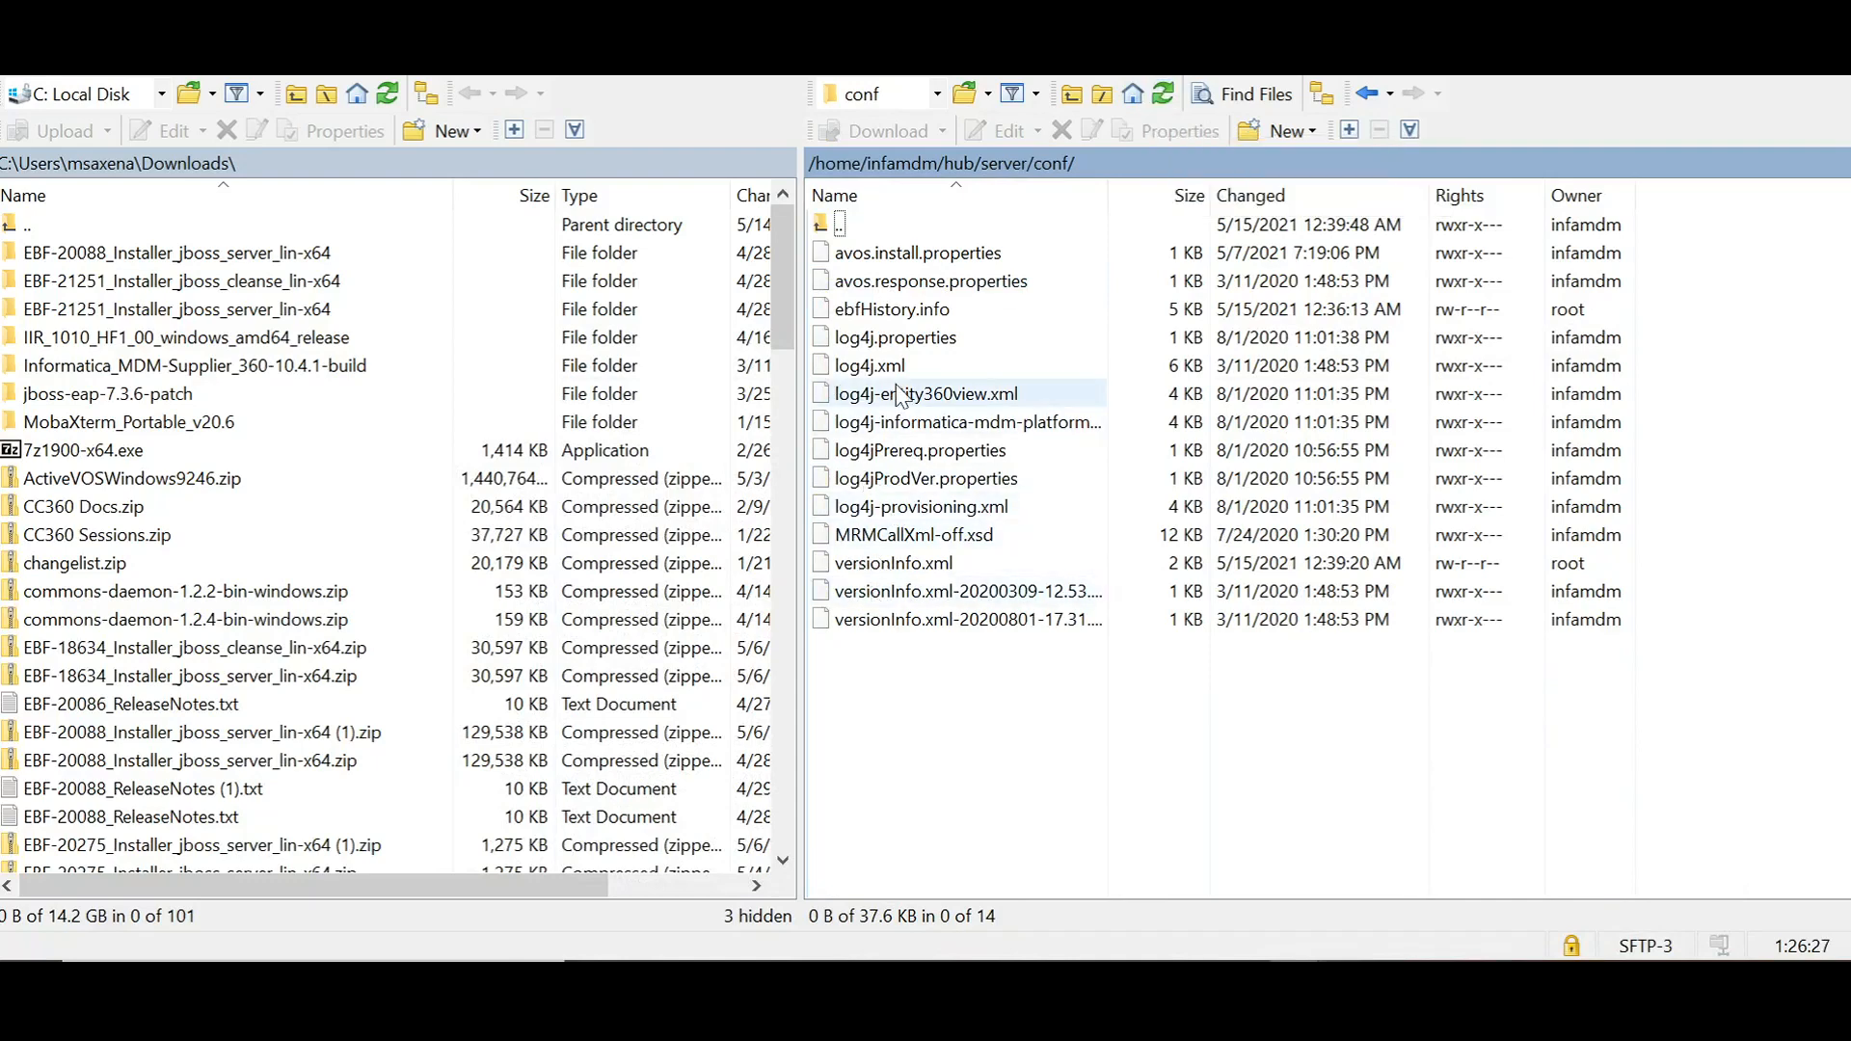
{"action": "left_click", "coordinate": [901, 565]}
{"action": "left_click", "coordinate": [898, 559]}
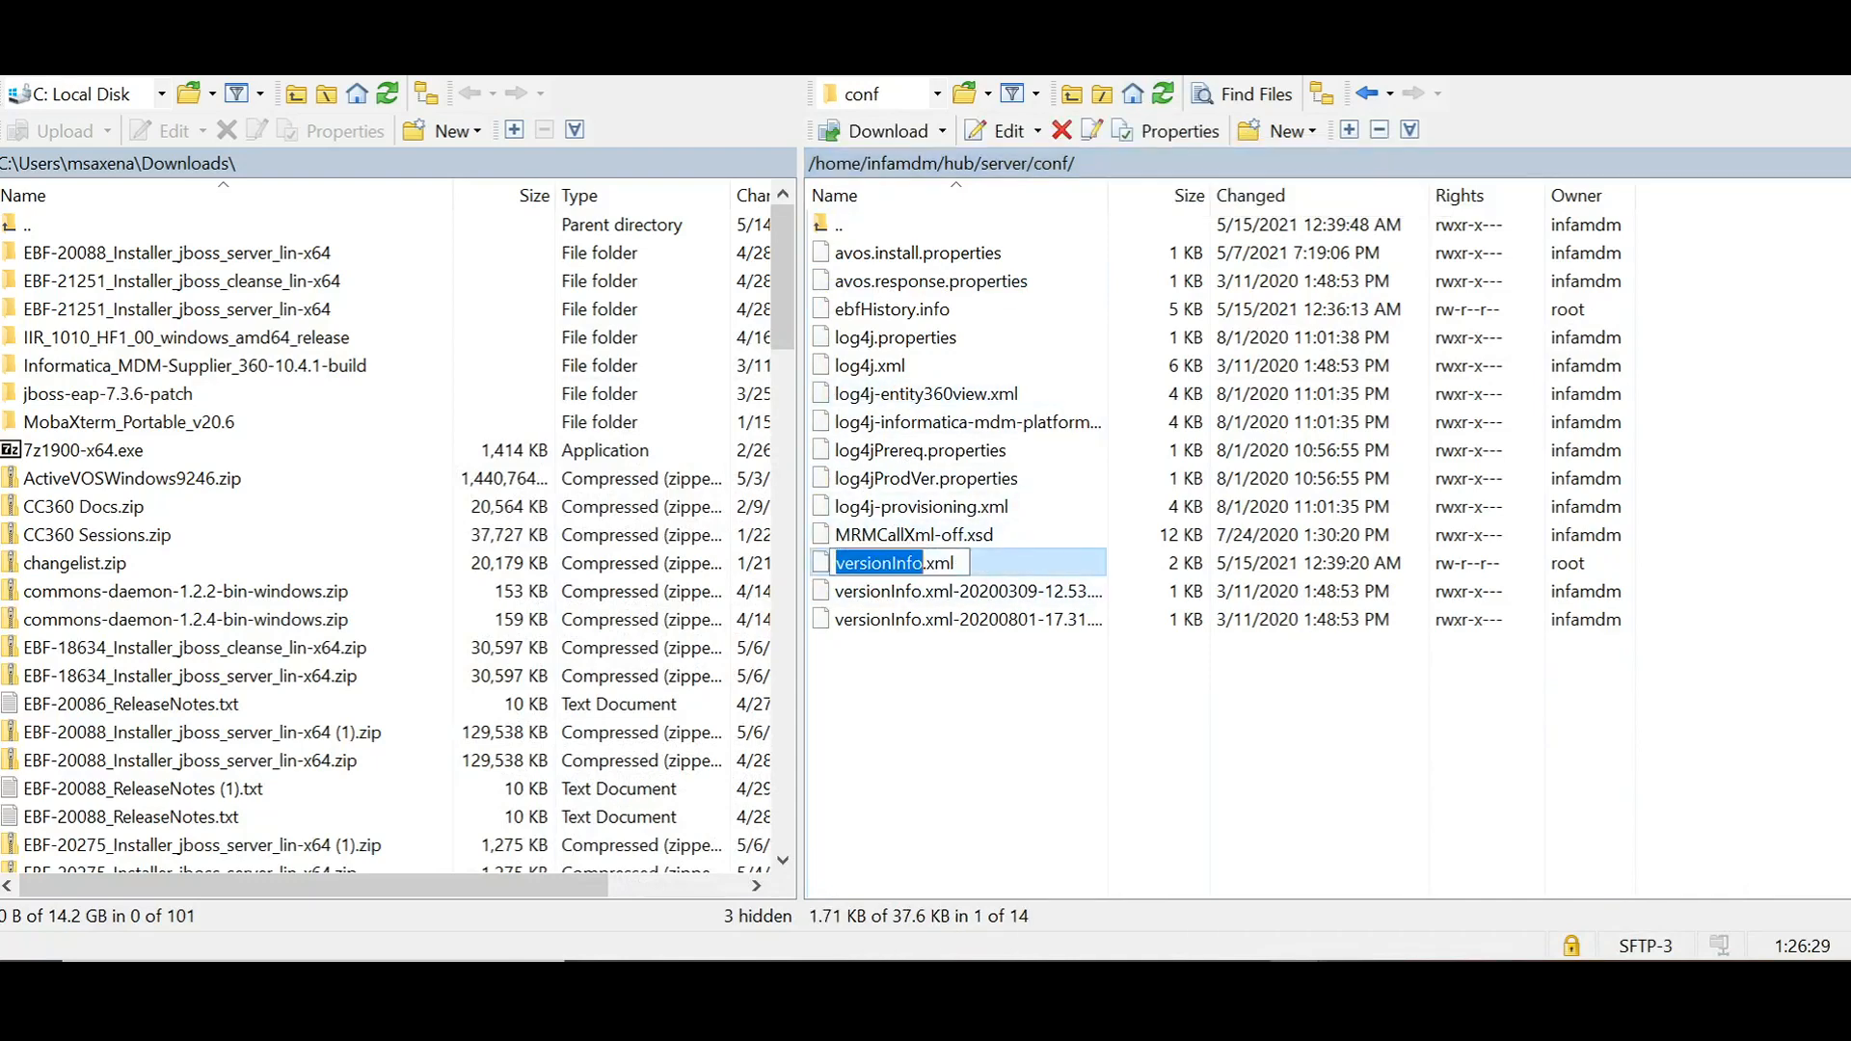
{"action": "double_click", "coordinate": [981, 562]}
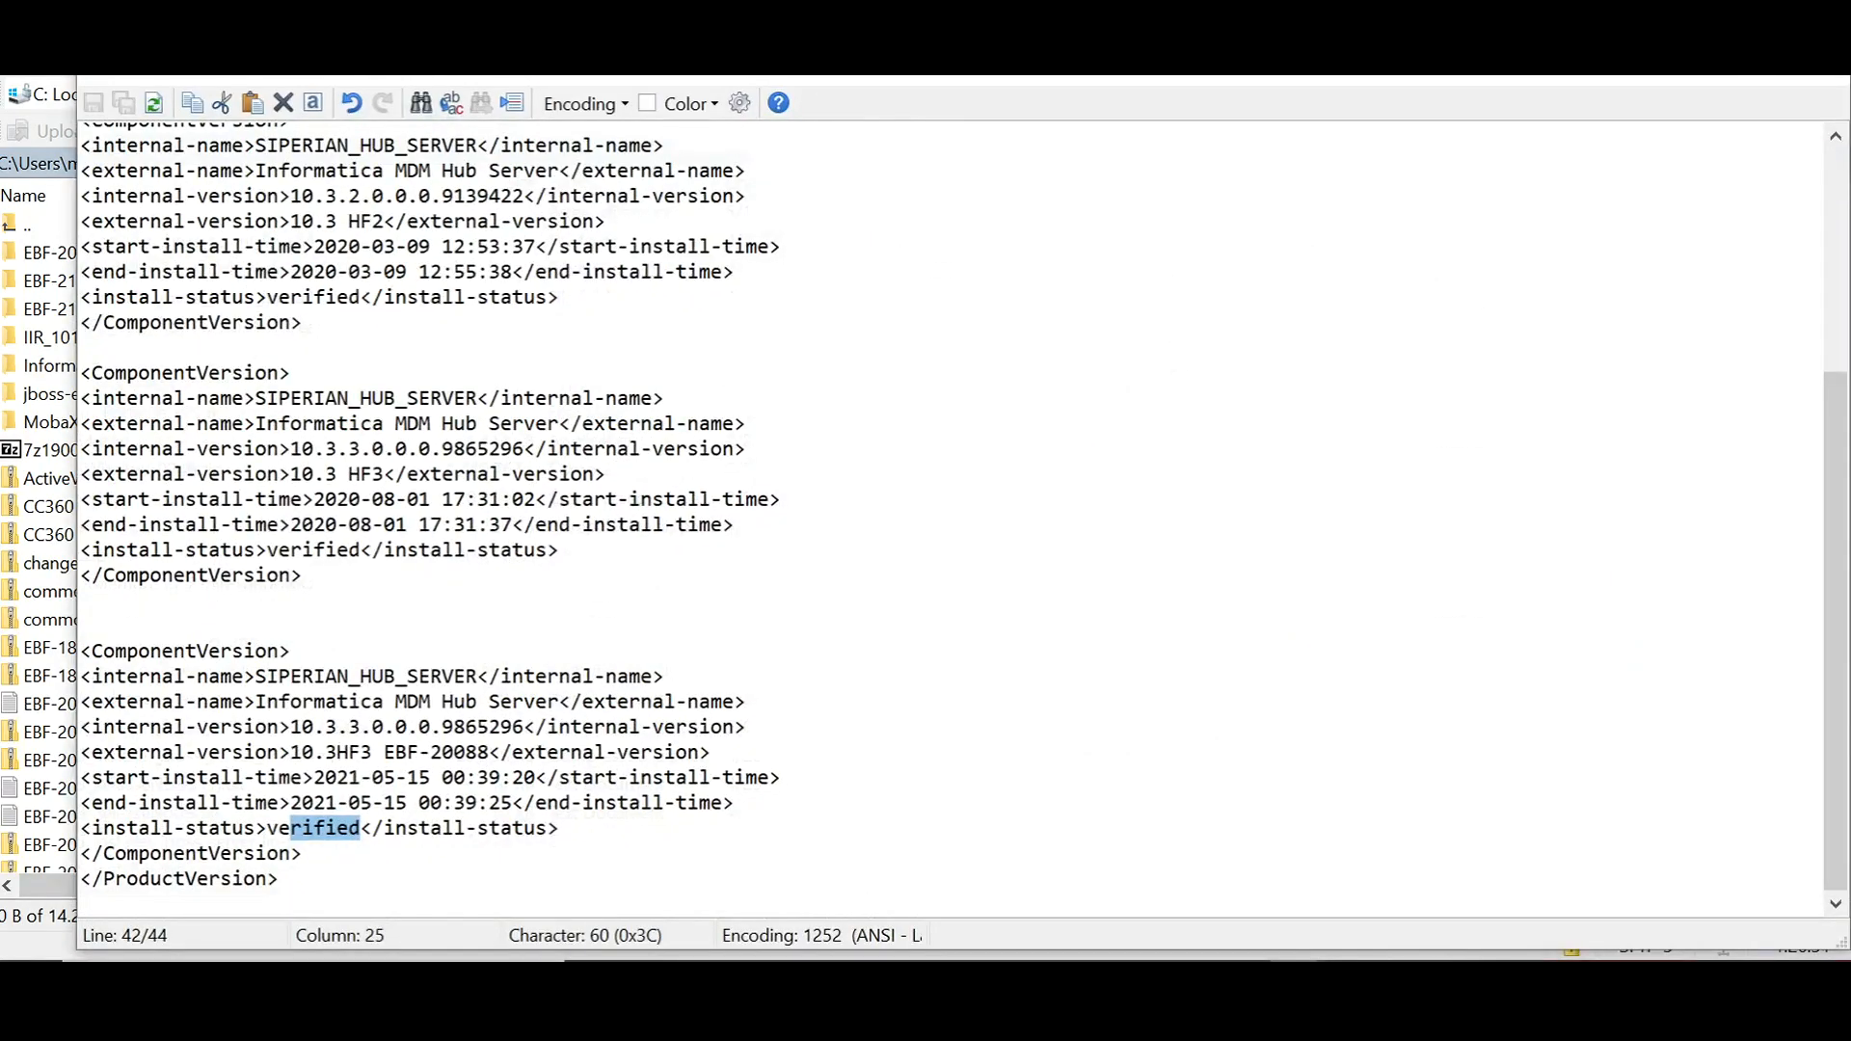
Step: Check the external version and install status of the last ComponentVersion entry in versionInfo.xml, and close the file
{"action": "left_click", "coordinate": [471, 976]}
{"action": "key", "text": "Escape"}
{"action": "left_click", "coordinate": [303, 853]}
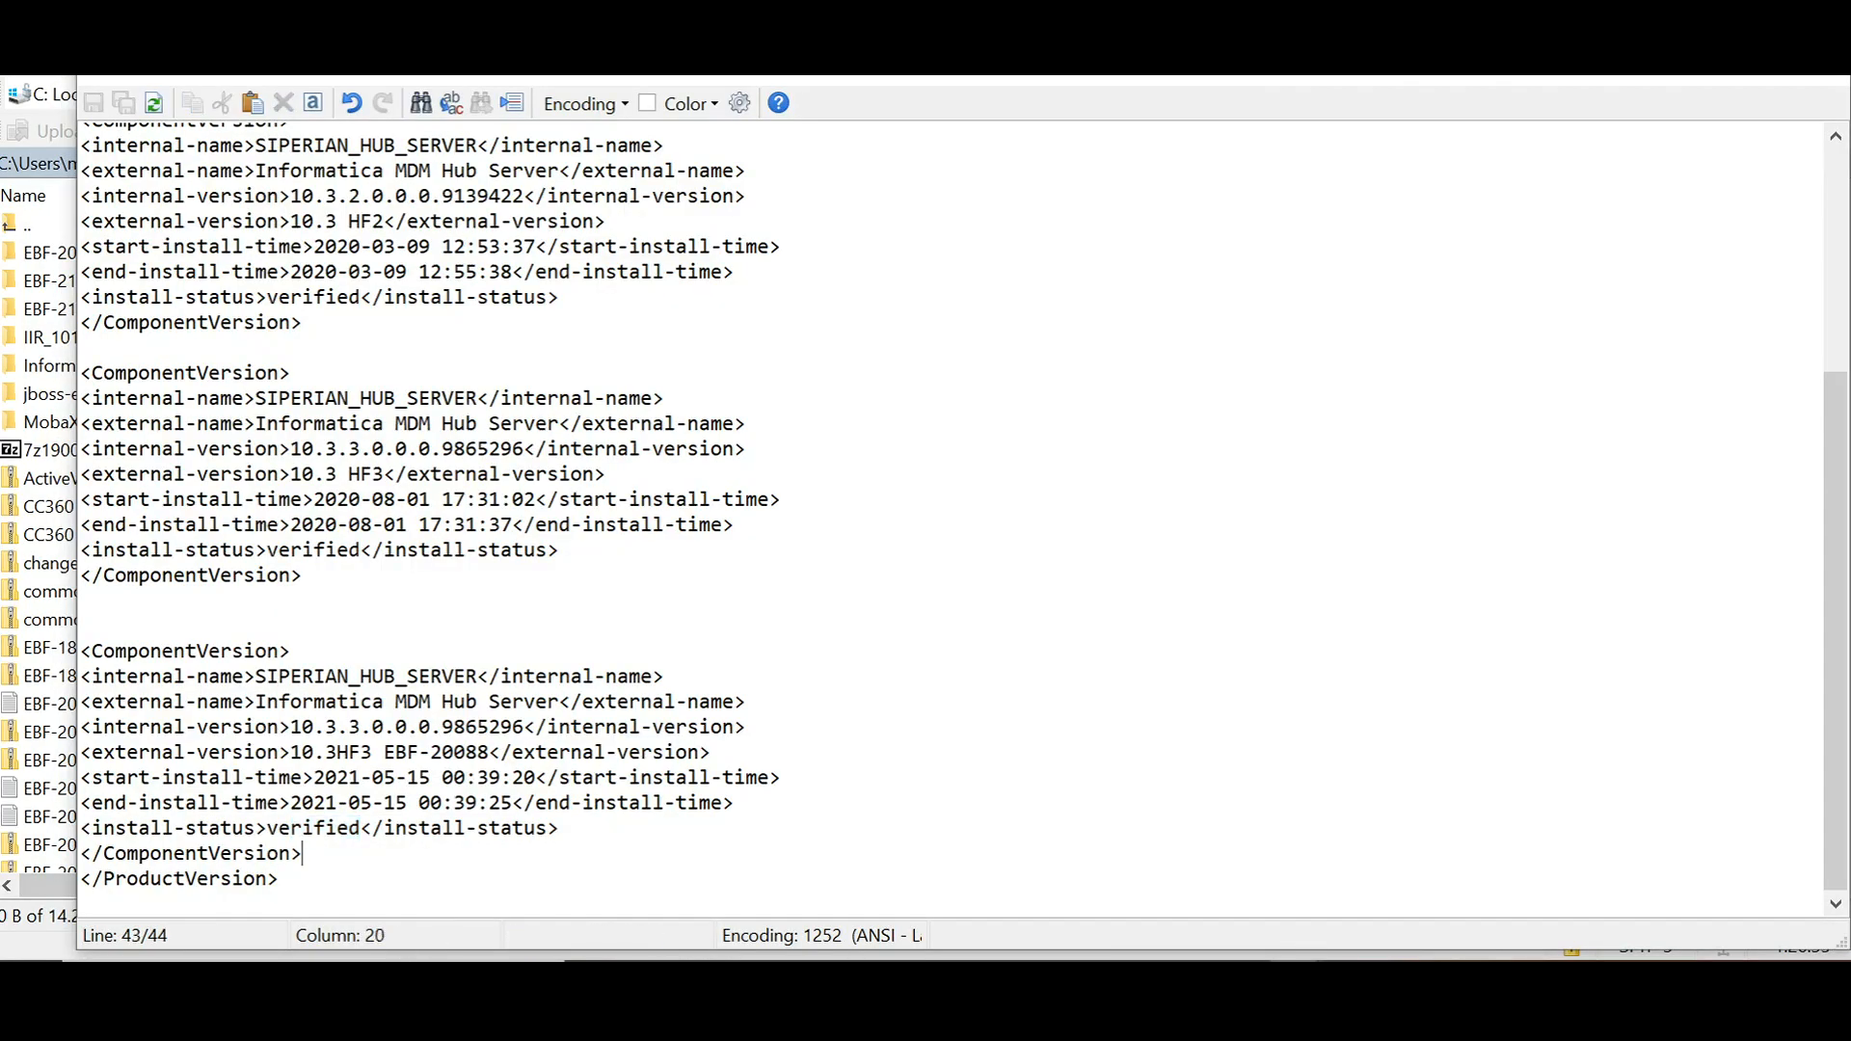
{"action": "left_click_drag", "start_coordinate": [278, 752], "coordinate": [489, 751]}
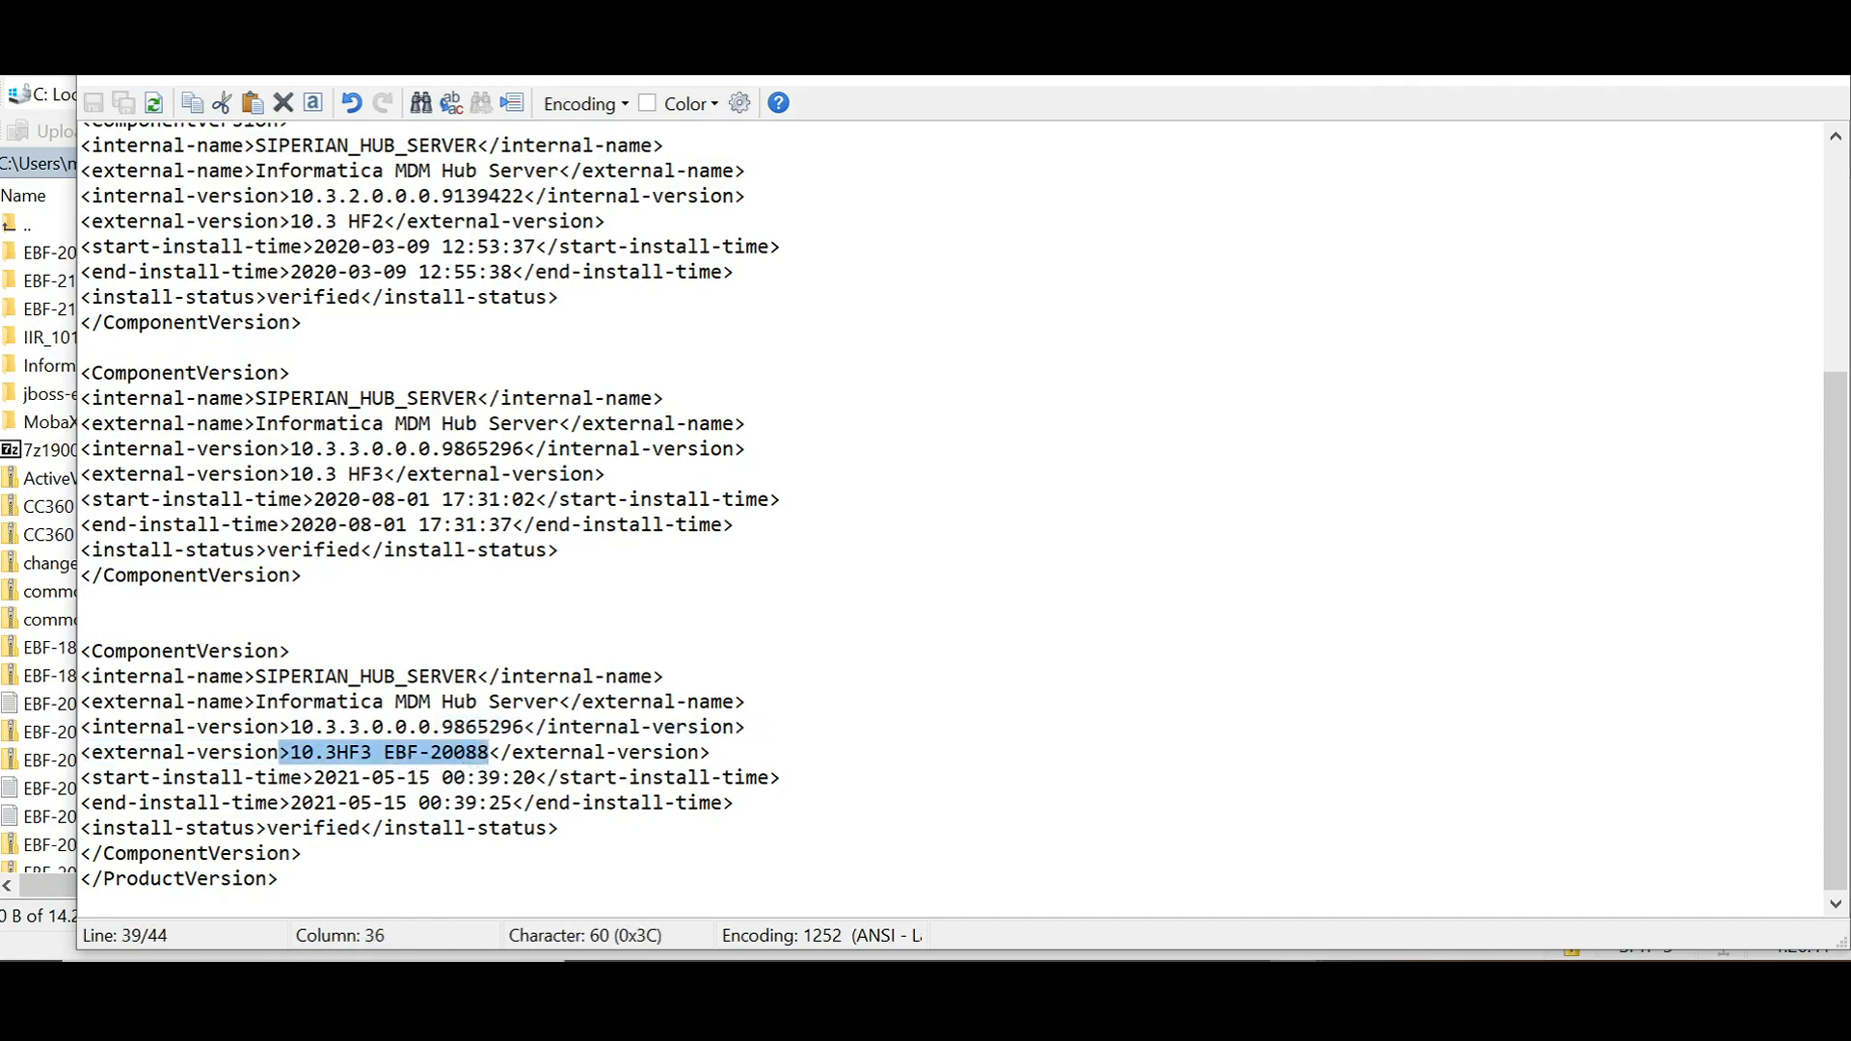
{"action": "left_click", "coordinate": [280, 879]}
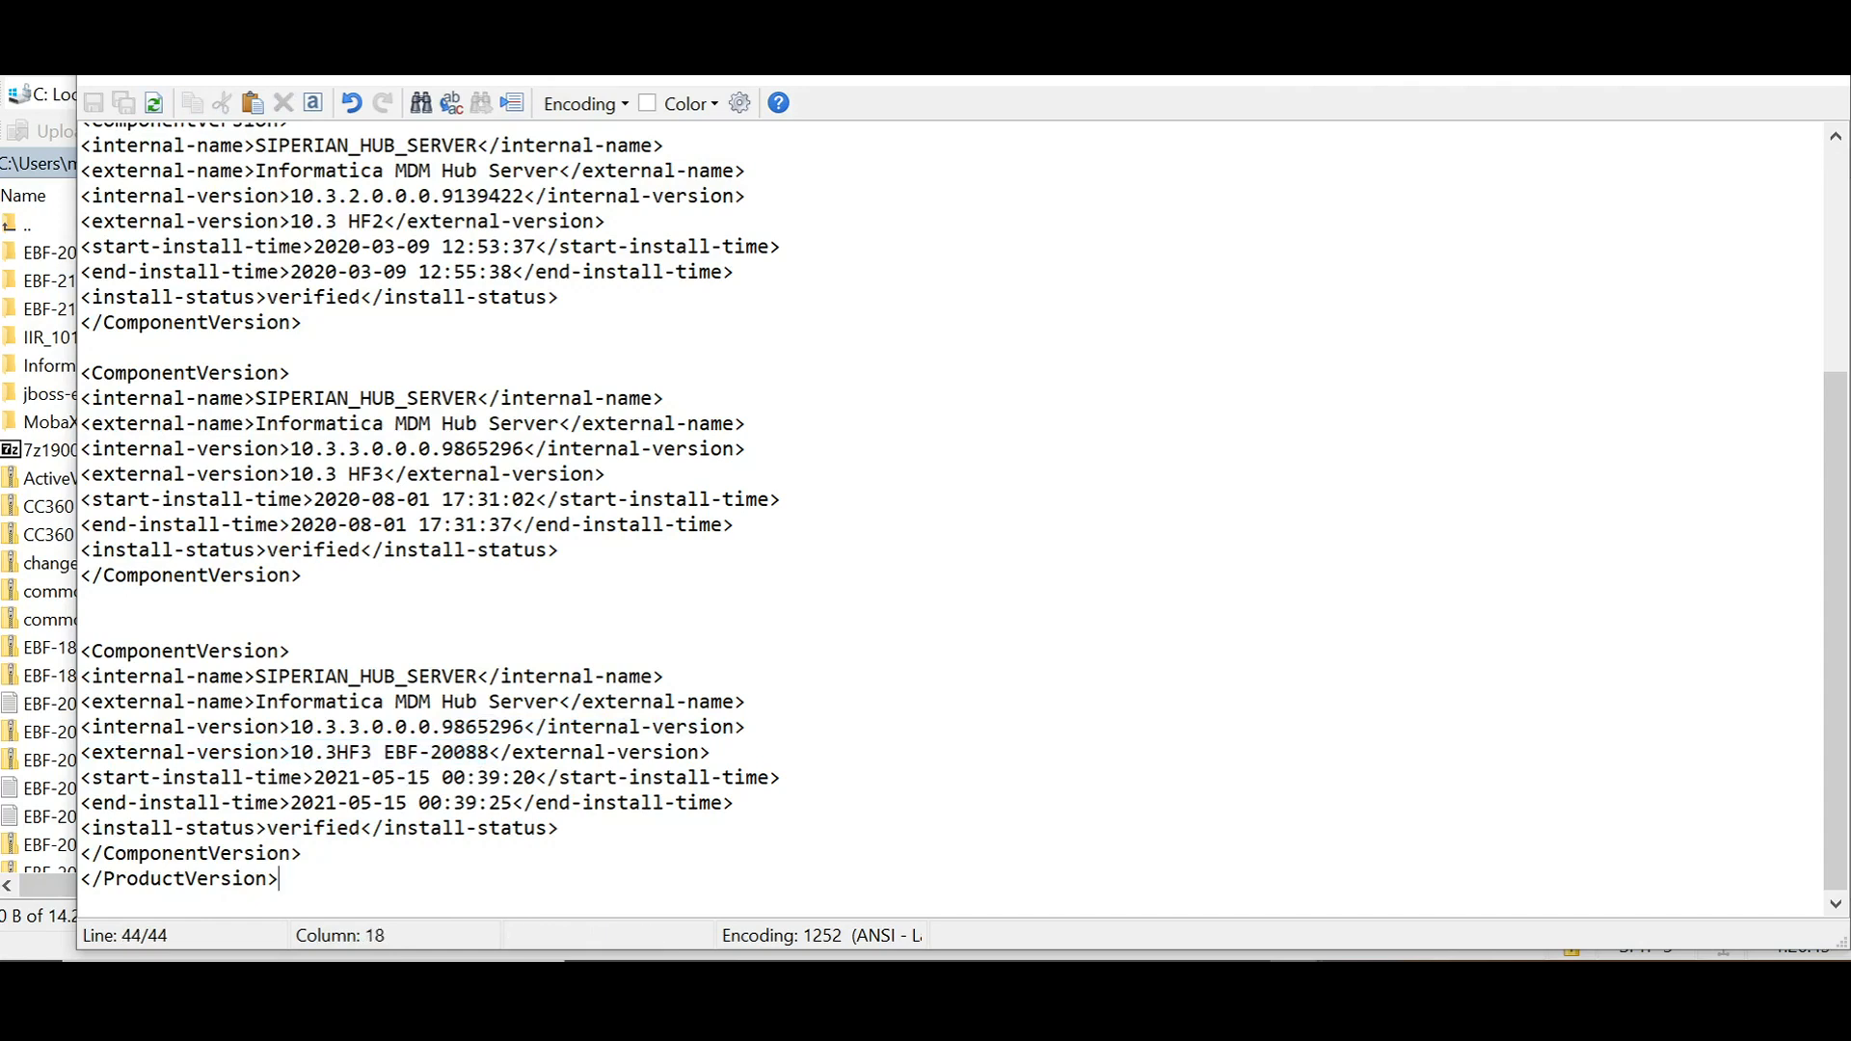
{"action": "left_click_drag", "start_coordinate": [268, 827], "coordinate": [359, 827]}
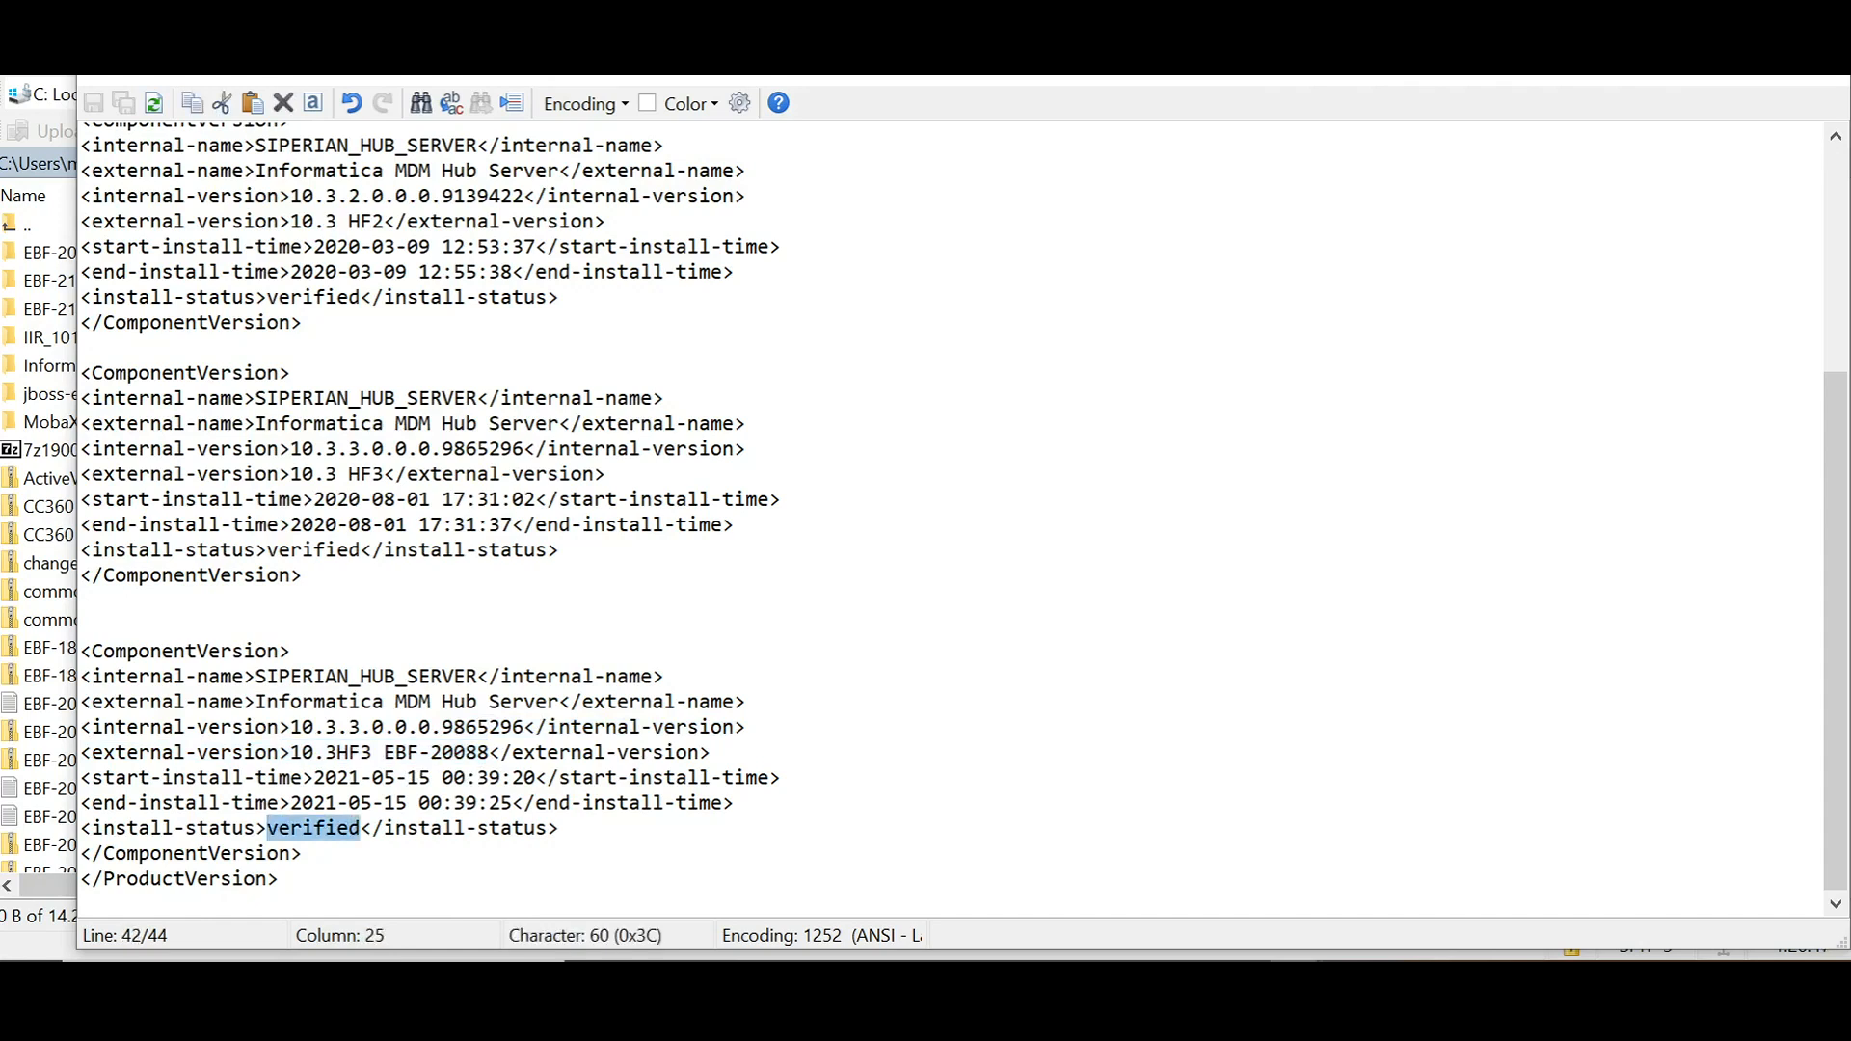
{"action": "left_click", "coordinate": [1676, 80]}
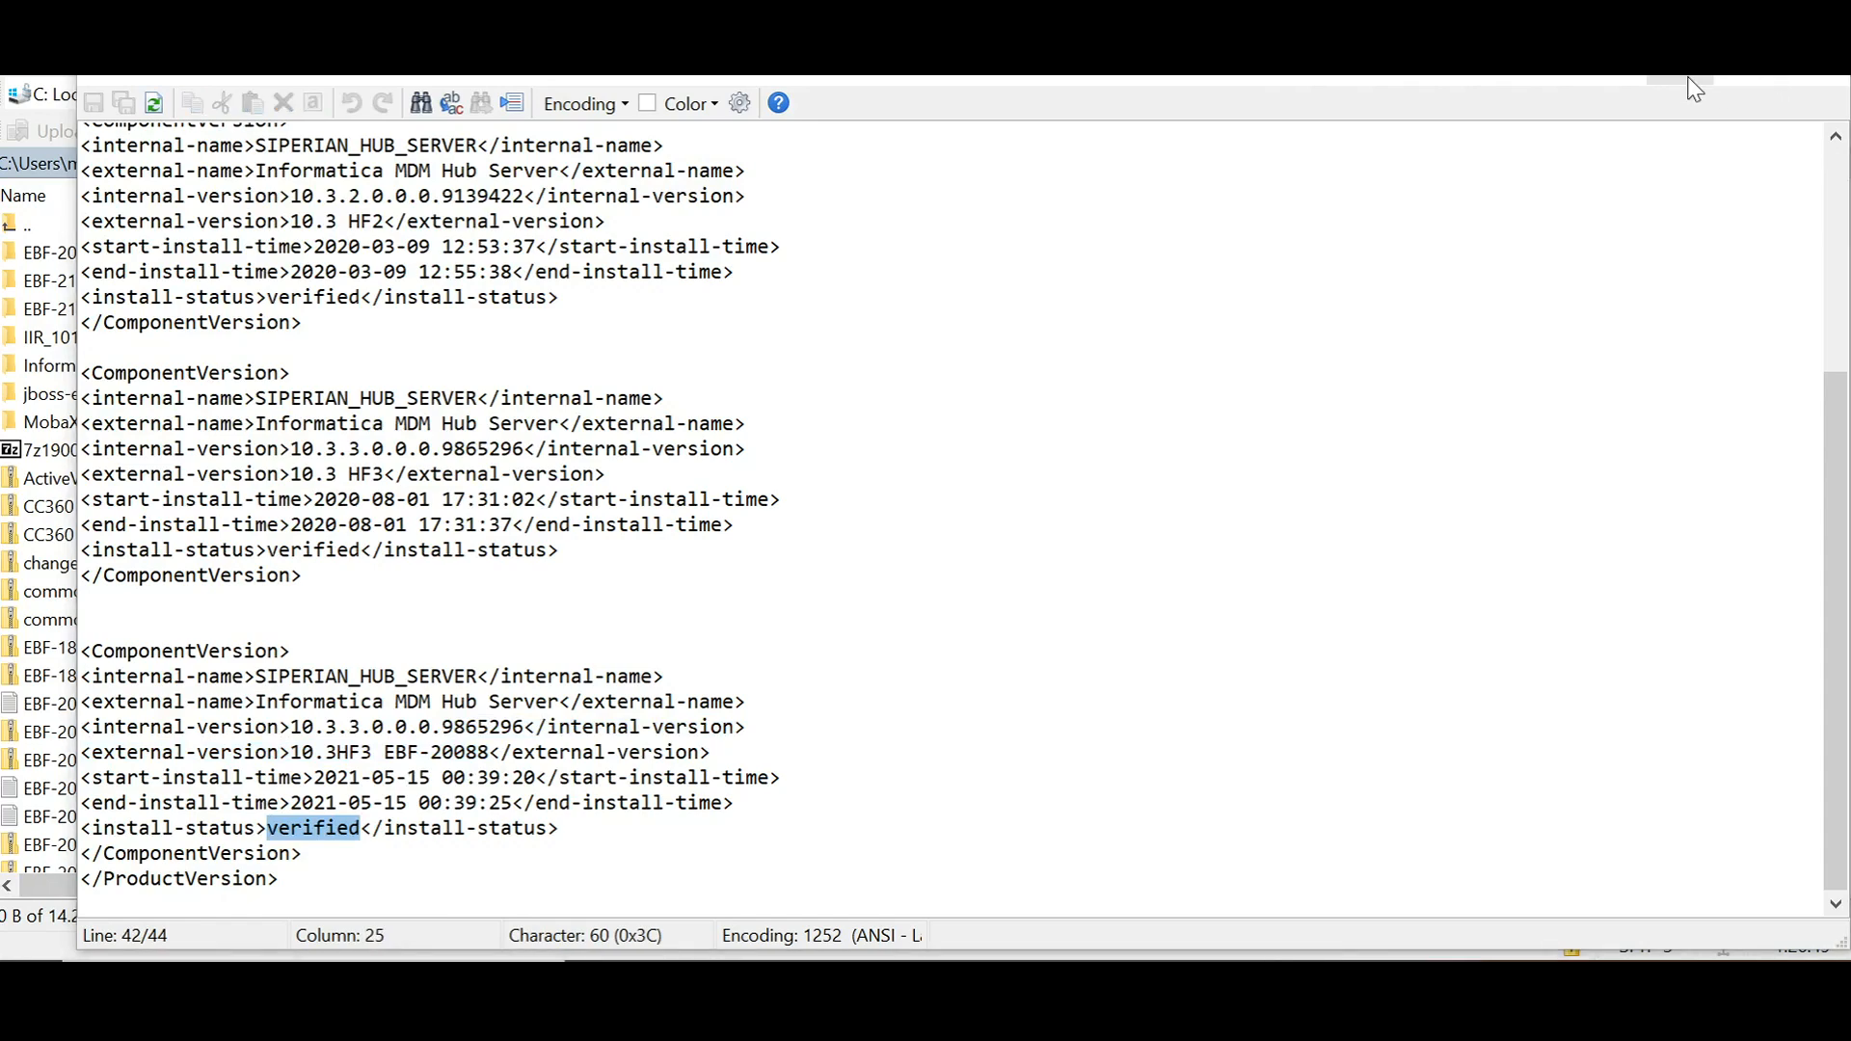
{"action": "left_click", "coordinate": [1693, 88]}
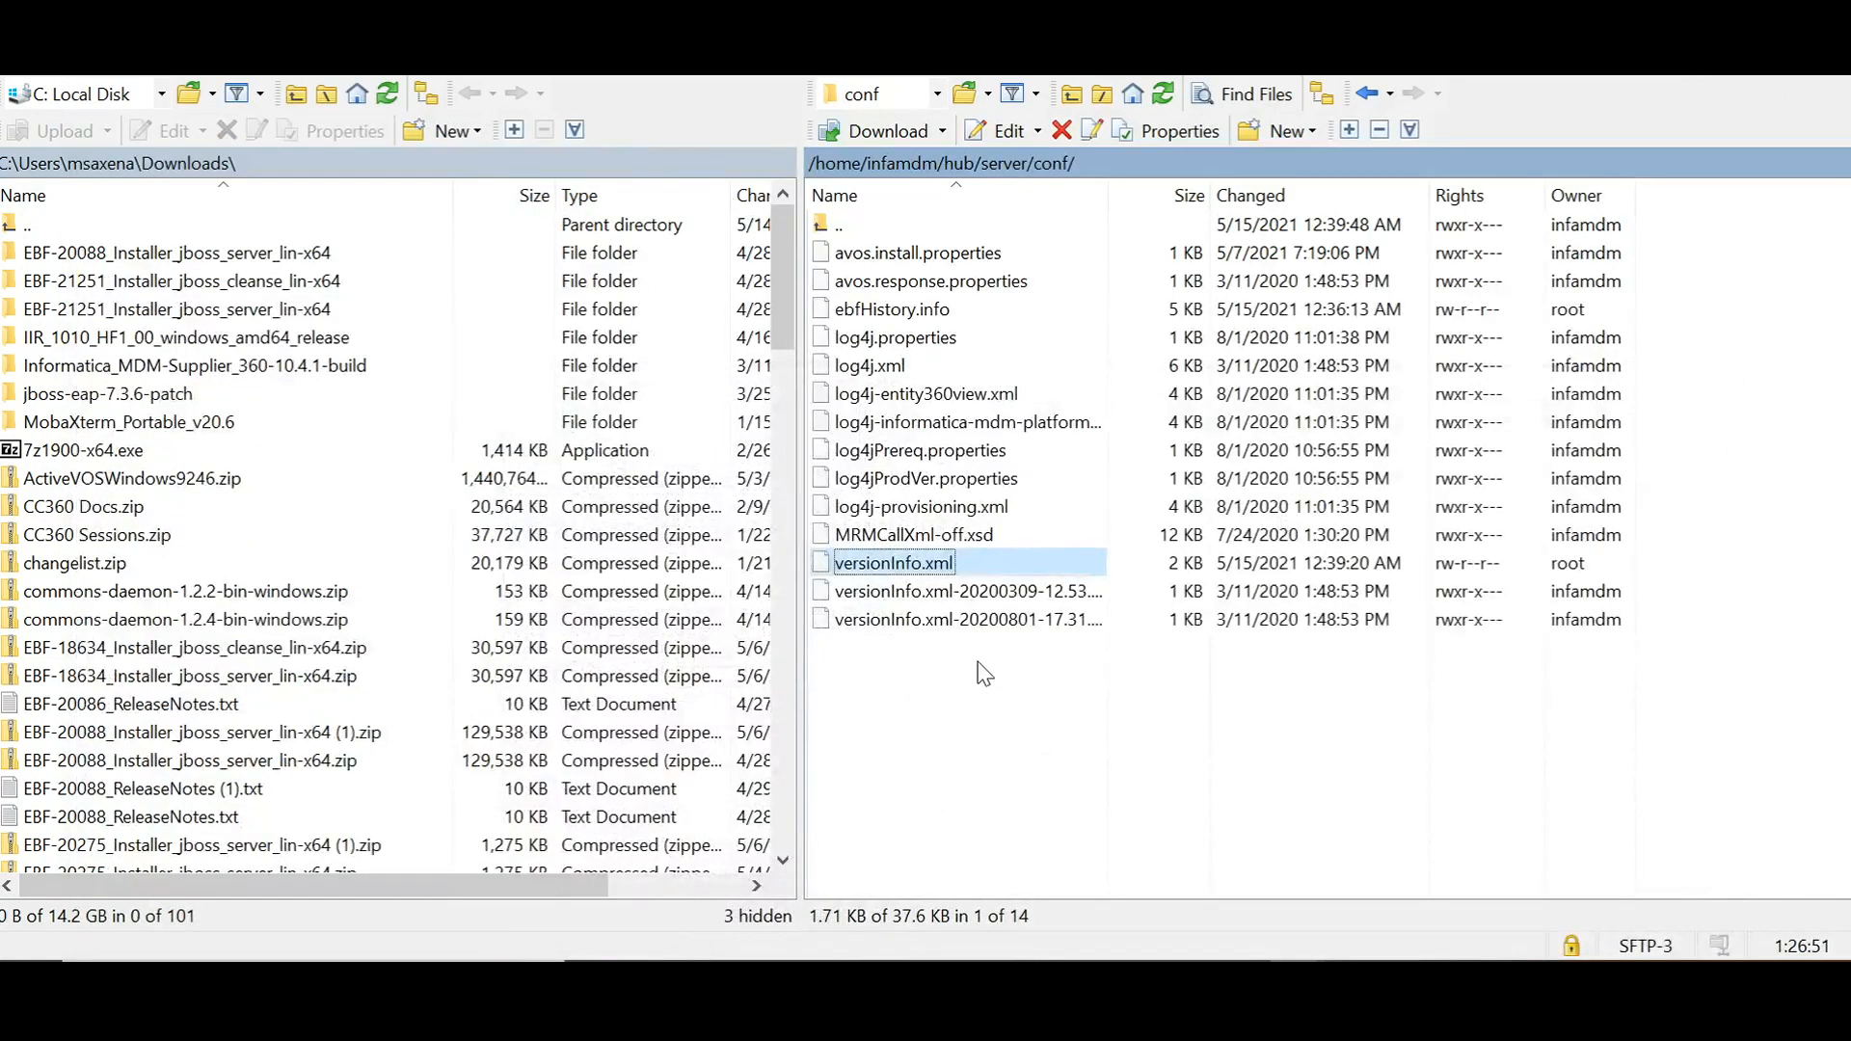